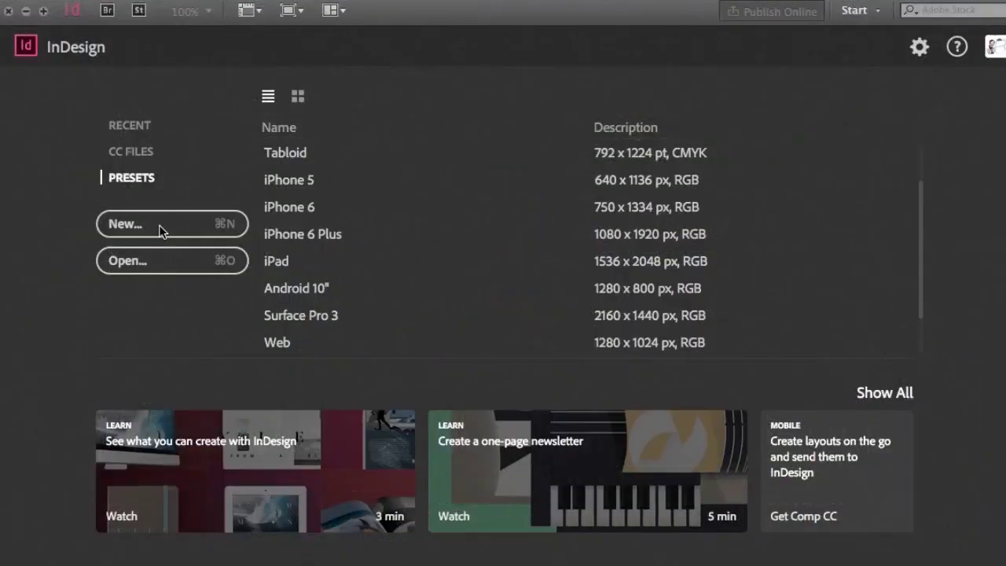
Step: Set up a new print document without facing pages, 40 in wide by 32 in high
click(160, 229)
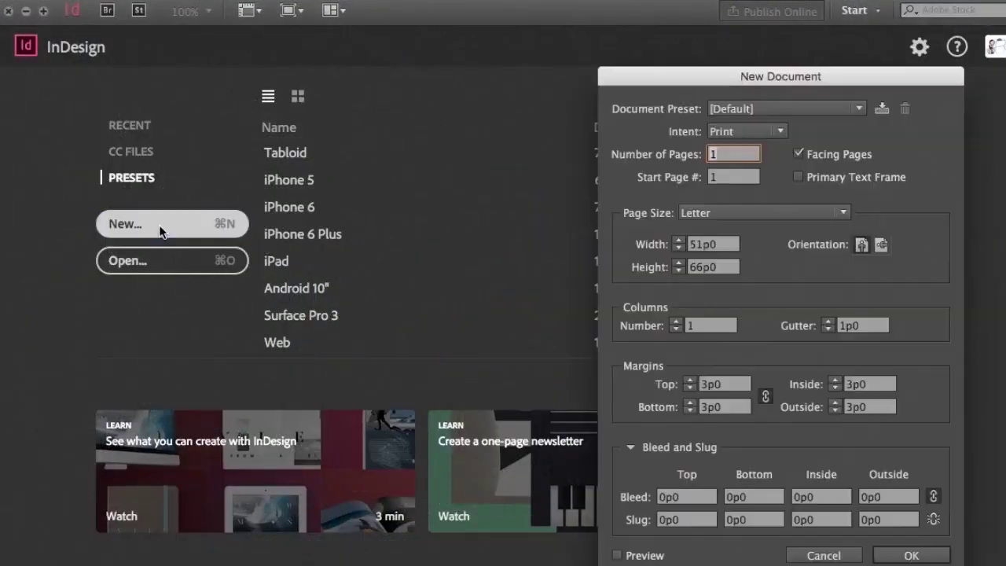
click(779, 132)
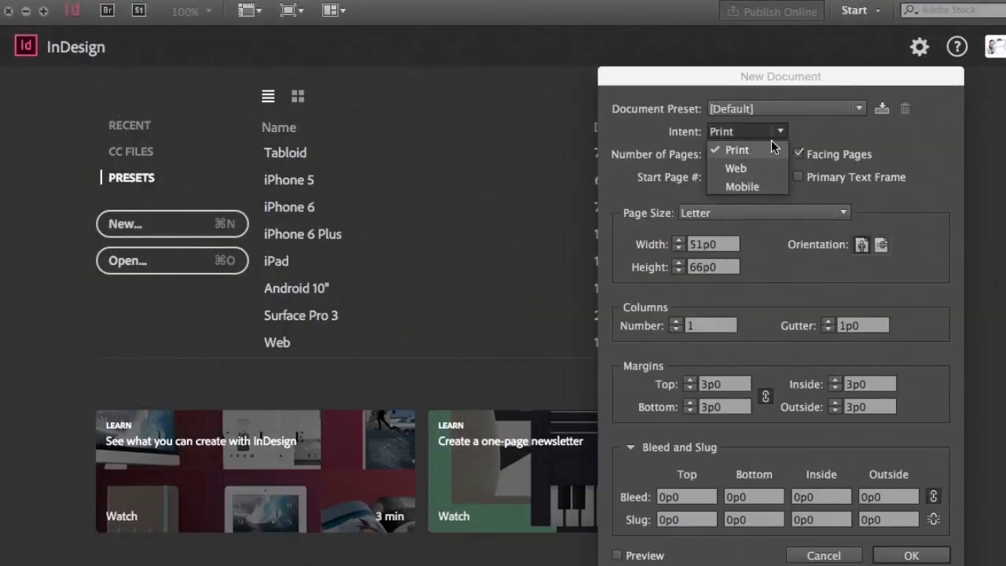
click(753, 151)
click(799, 153)
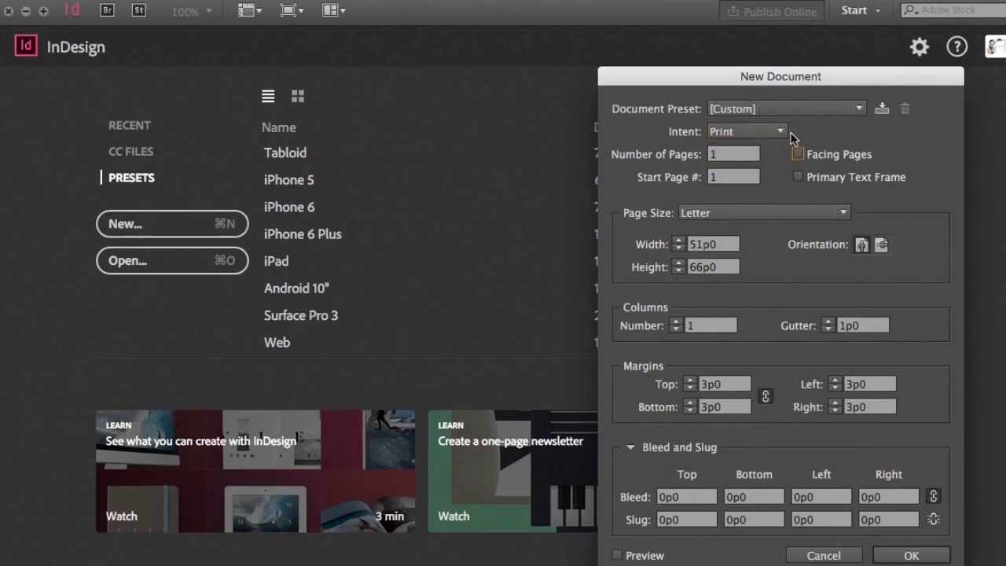
click(686, 244)
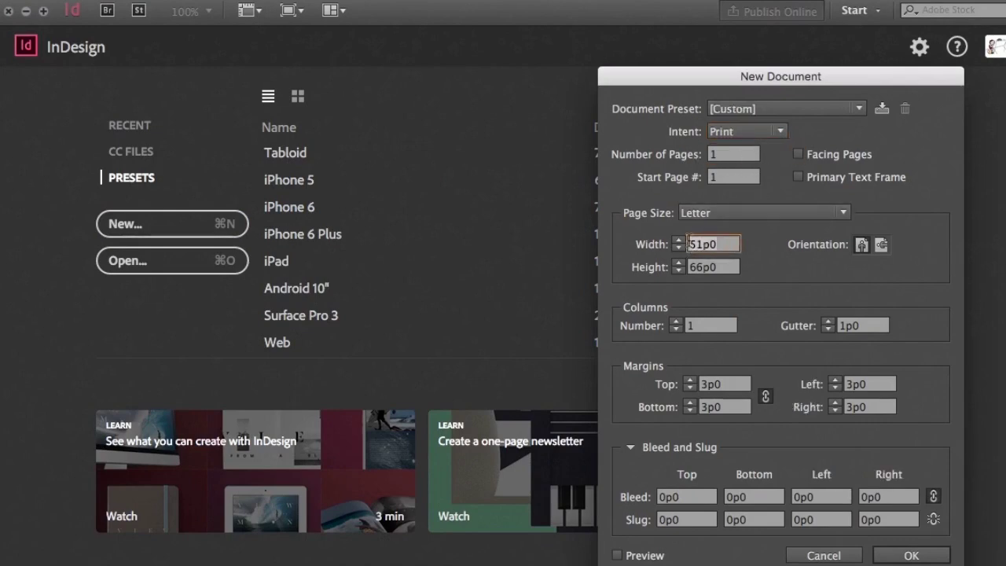
text(40)
click(688, 268)
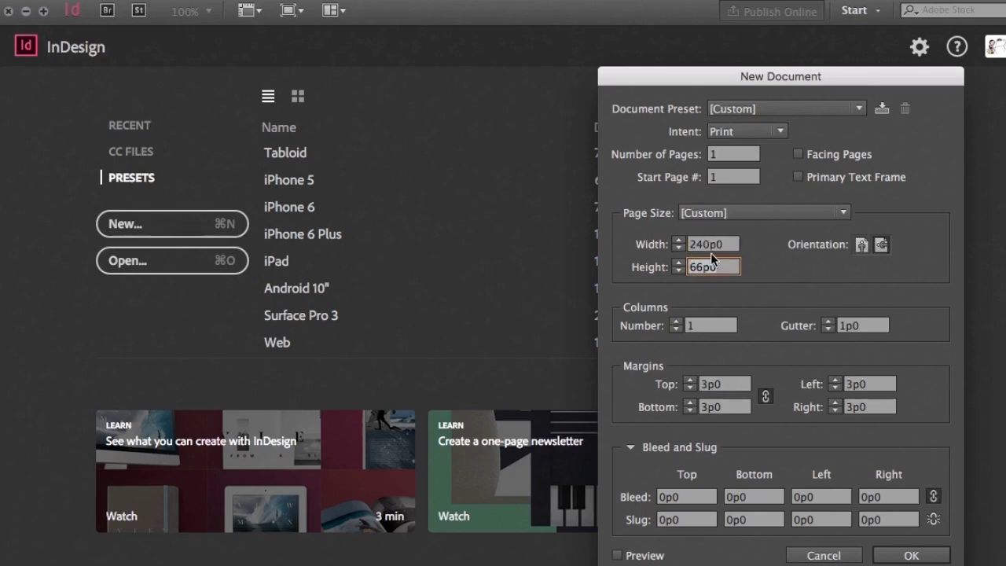
text(32in)
Step: Give the document 4 columns with a 6p0 gutter and a 6p0 bleed on all sides, and create it
click(675, 320)
click(847, 326)
text(6)
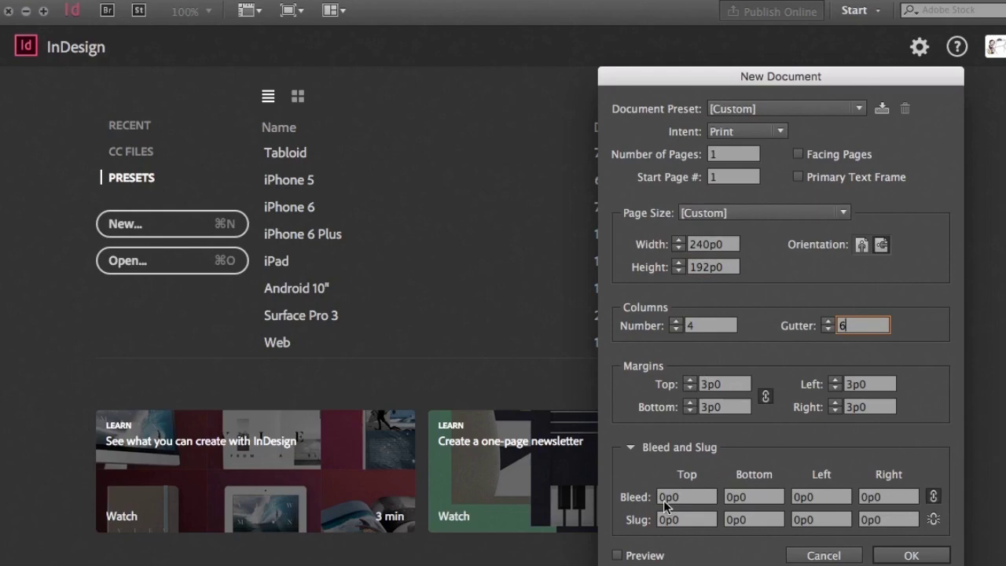
click(695, 496)
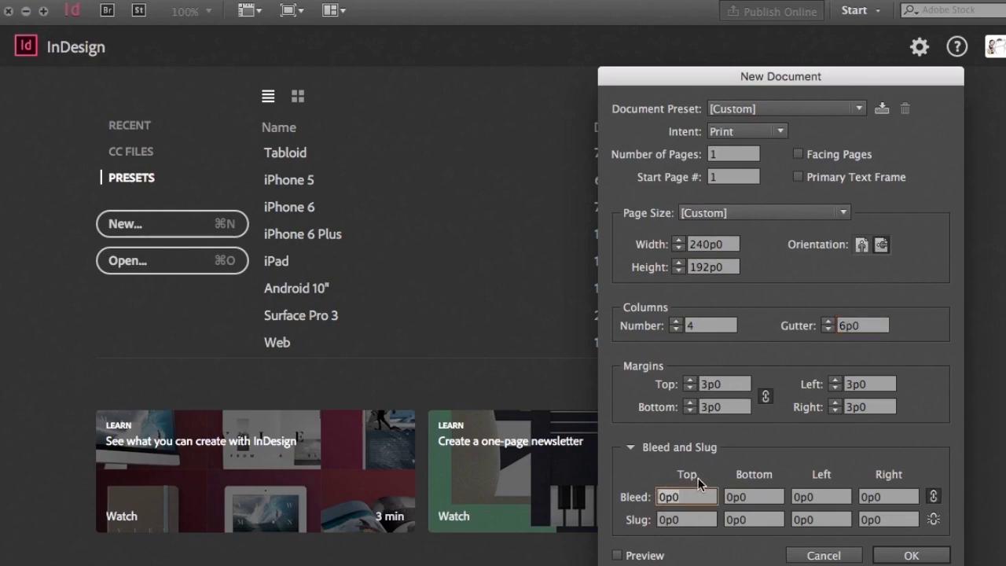
text(6)
click(745, 512)
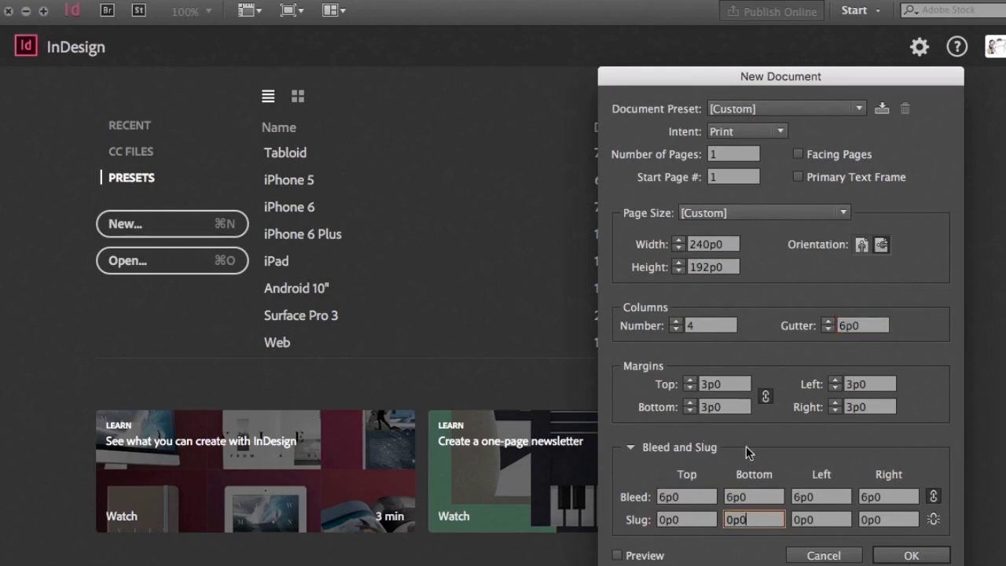
click(906, 555)
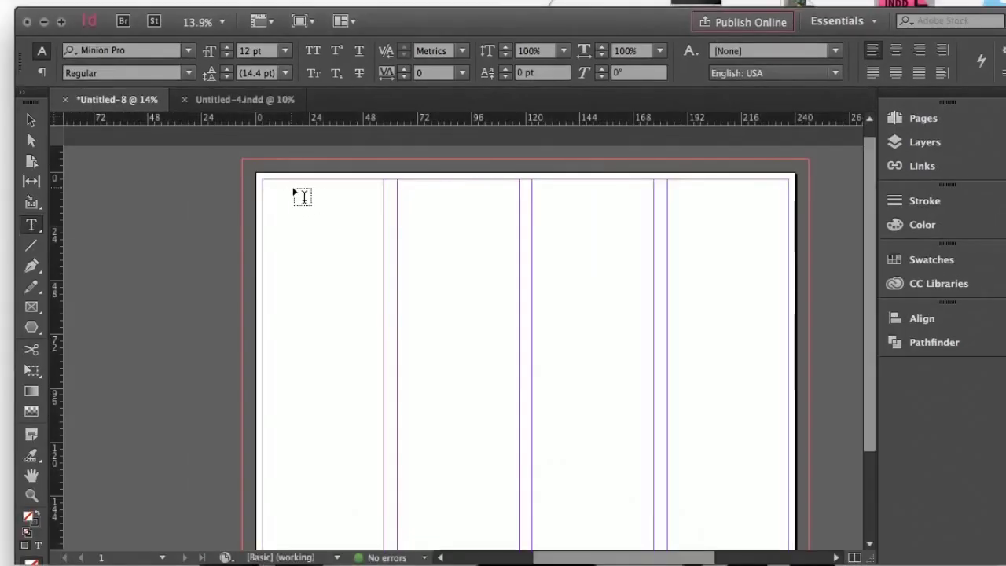
Step: Draw a text frame about 197p6 by 36p6 across the page top containing "Title: contains concise title and appropriate STEM topic."
drag(302, 192, 746, 274)
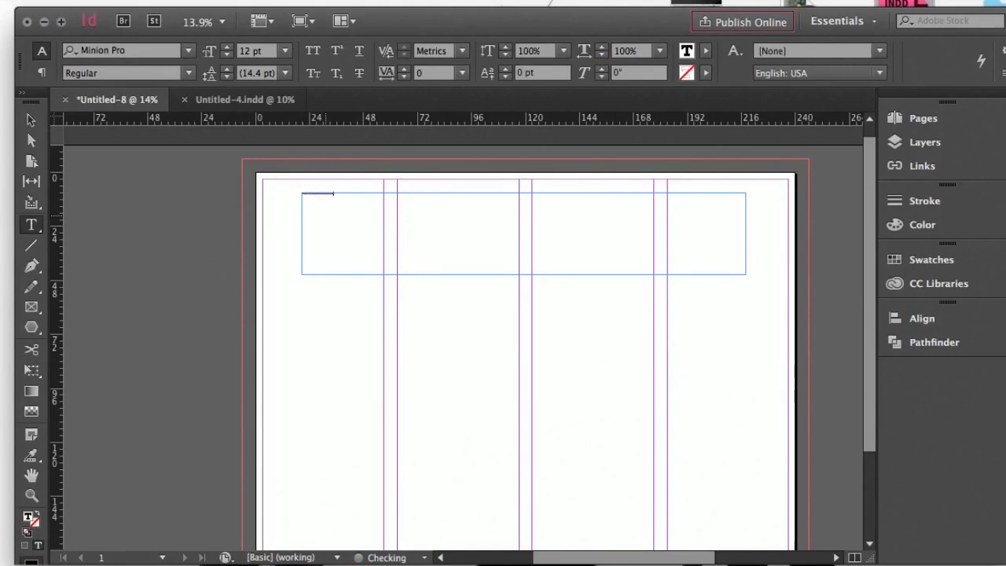
text(asdf)
Step: Format the whole title line in Bradley Hand at 50 pt
scroll(330, 209, up, 5)
scroll(330, 209, up, 5)
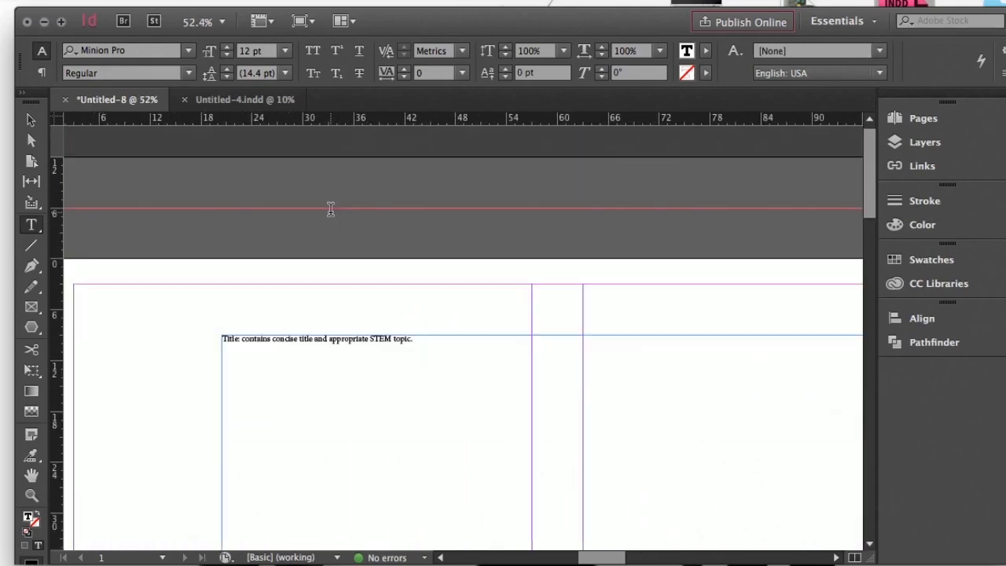
drag(422, 341, 260, 283)
click(272, 51)
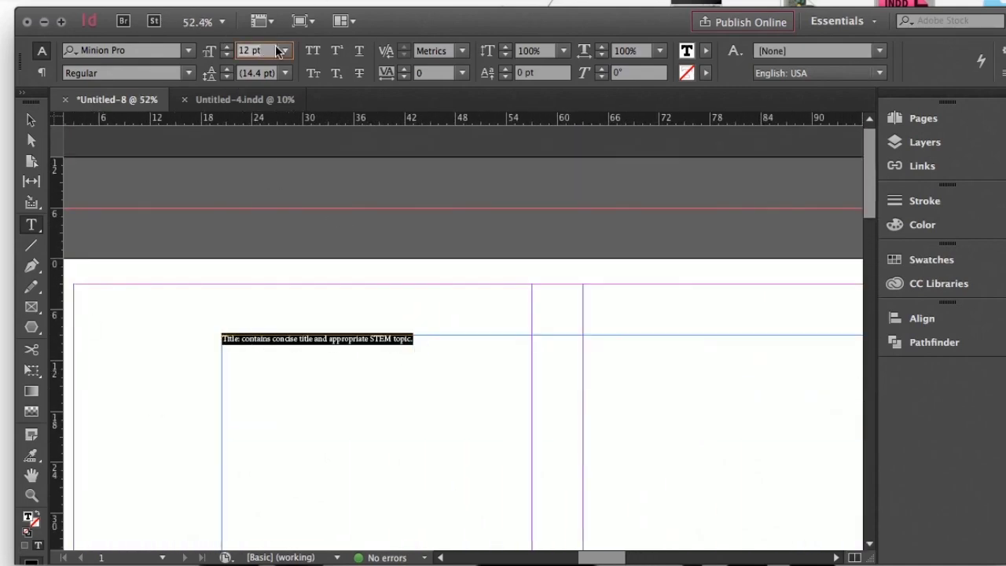
text(50)
key(Return)
click(188, 52)
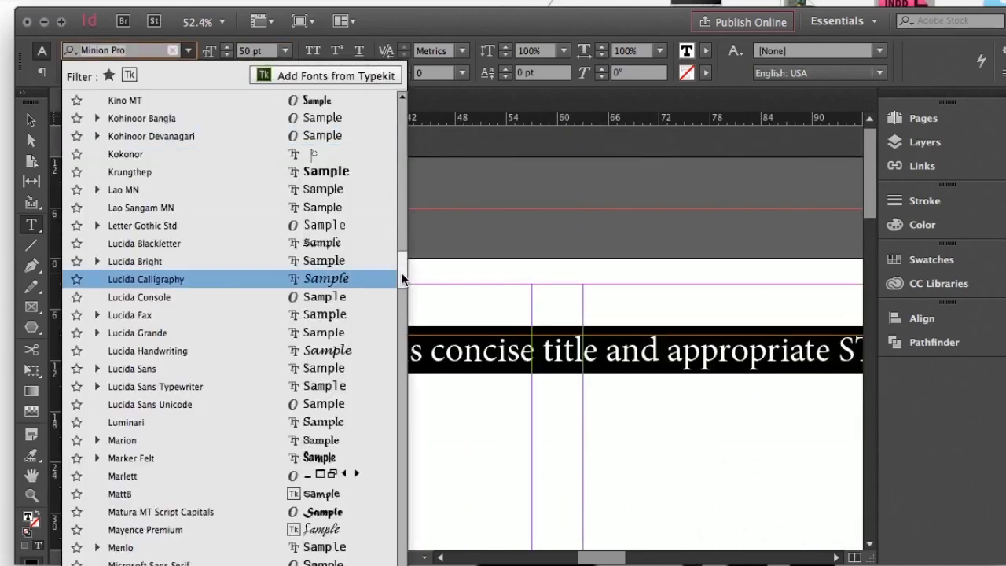
drag(401, 273, 430, 108)
click(370, 101)
Step: Enlarge only the word "Title:" to 200 pt
drag(303, 356, 223, 355)
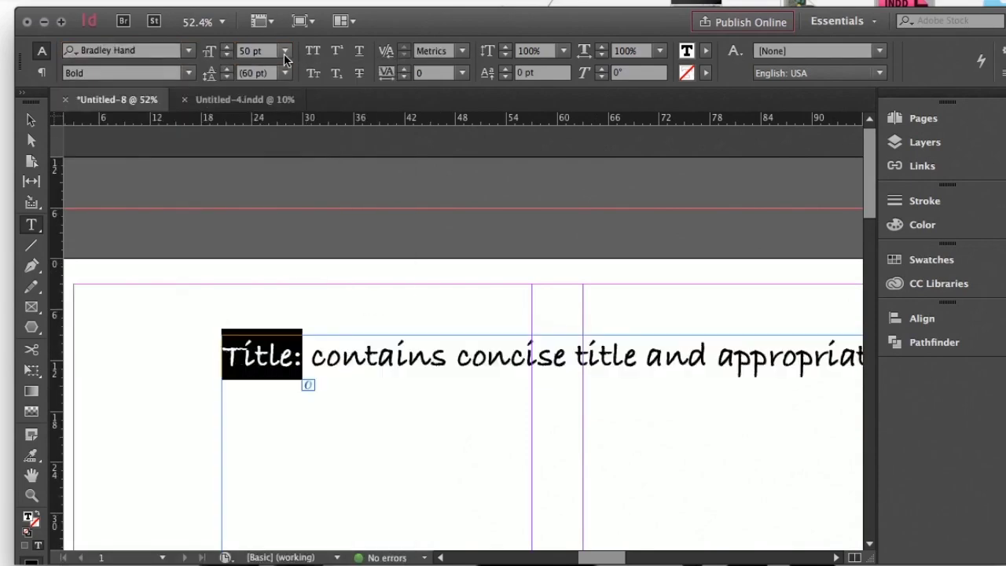
drag(272, 52, 216, 54)
text(200)
key(Return)
Step: Center the title paragraph horizontally within its text frame
scroll(311, 226, down, 5)
scroll(311, 225, down, 1)
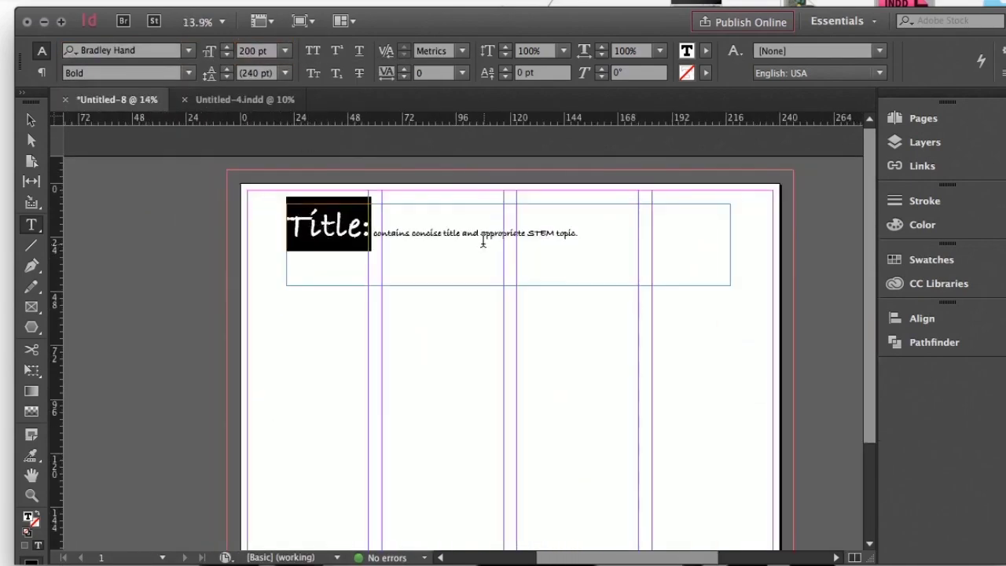
click(398, 254)
drag(578, 239, 373, 238)
click(577, 240)
click(42, 73)
click(96, 73)
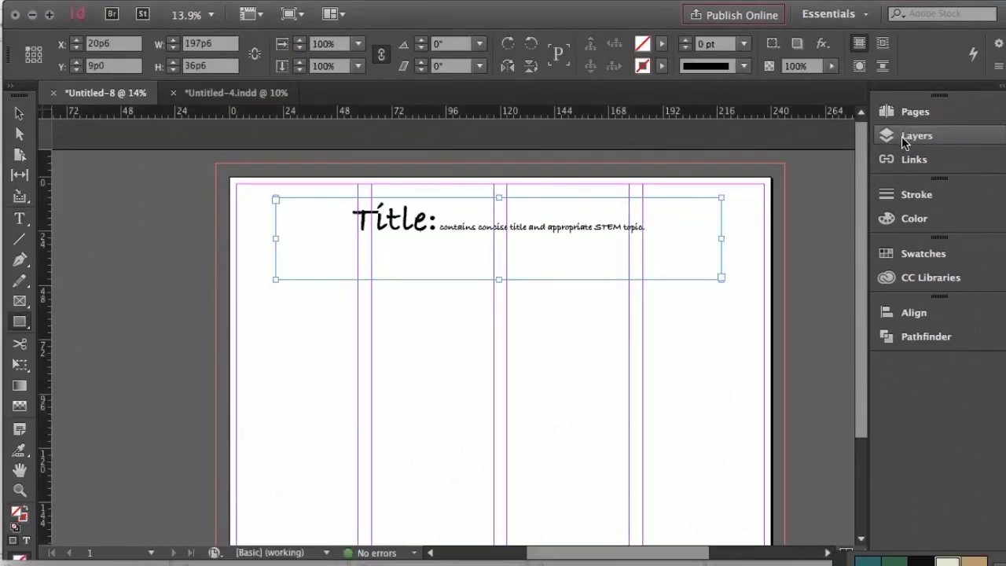
Step: Add a new layer and place it beneath the layer holding the title text
click(901, 137)
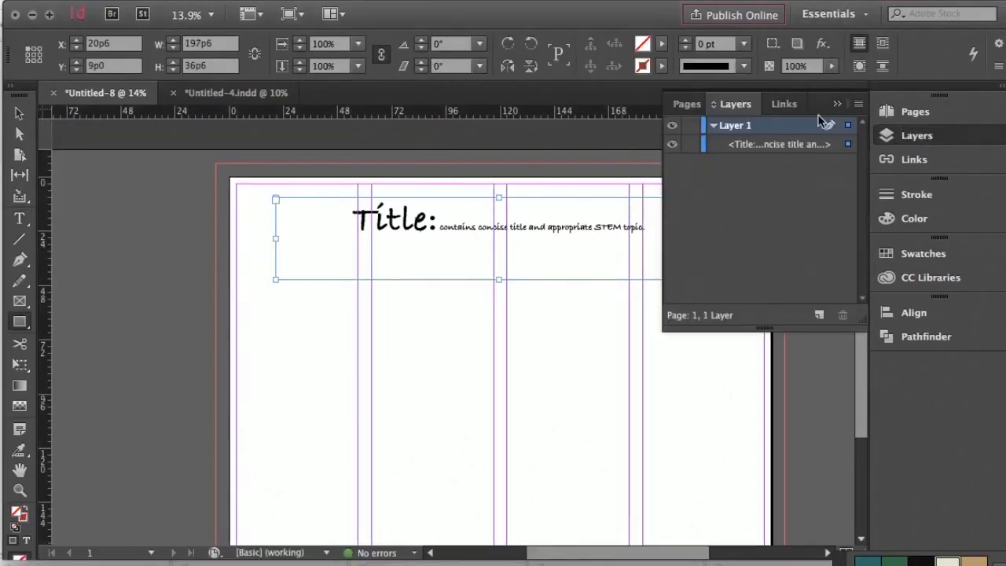
click(714, 126)
click(819, 314)
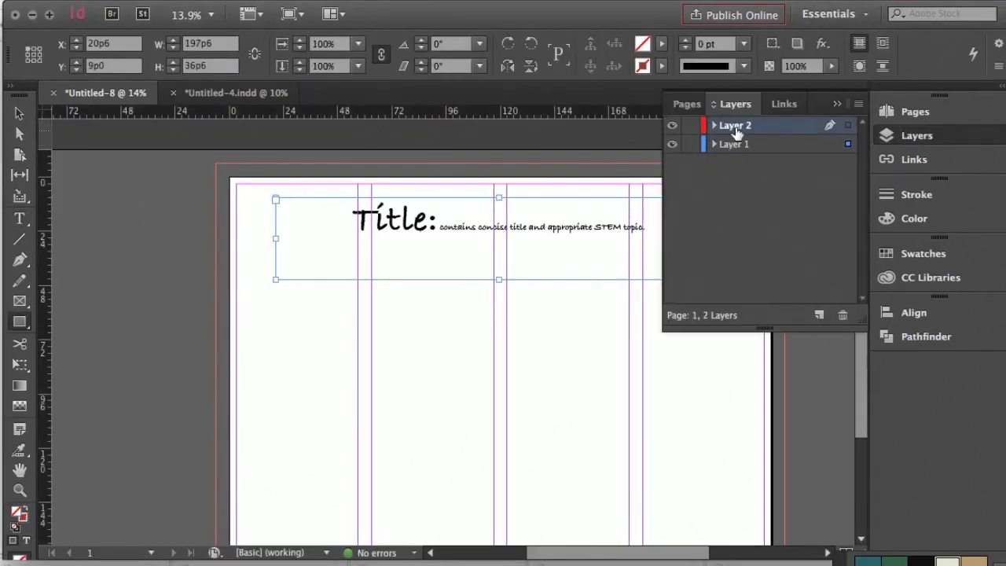
drag(736, 128, 733, 150)
click(912, 135)
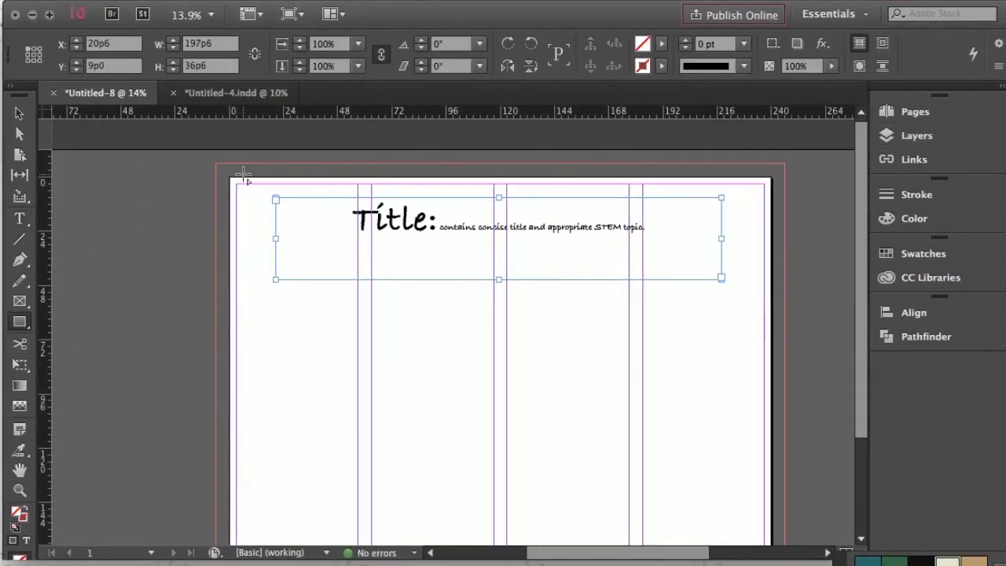
Step: Draw a 240p0 by 192p0 rectangle covering the whole page and fill it with the light green C=24 library colour
scroll(383, 319, down, 3)
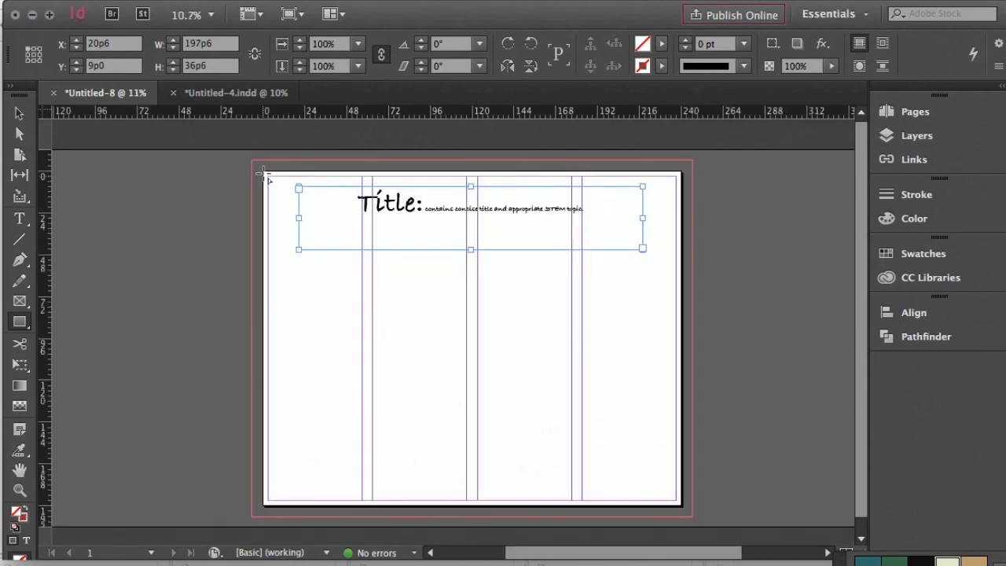
drag(263, 174, 686, 510)
click(918, 255)
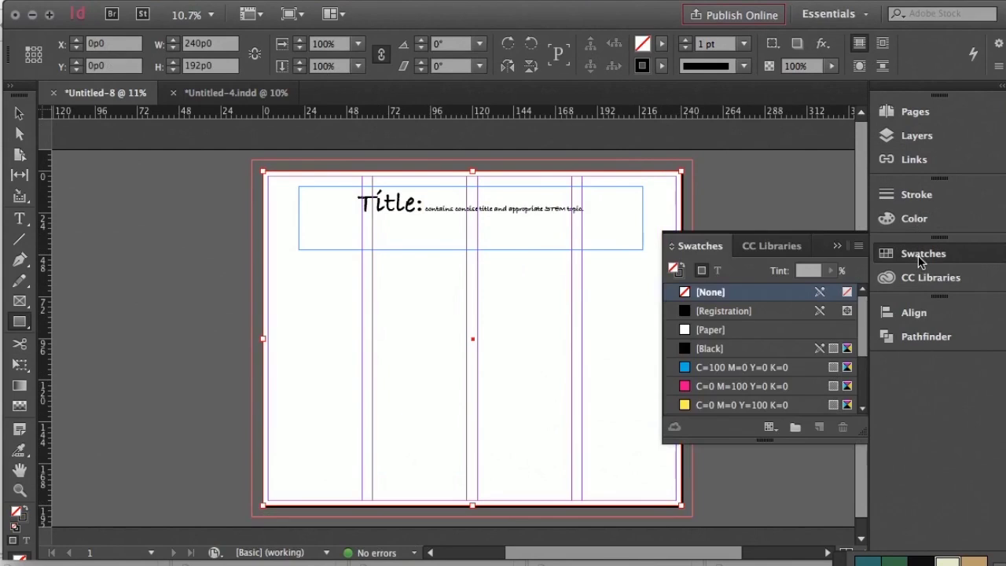
scroll(865, 367, down, 5)
drag(862, 382, 866, 351)
click(780, 249)
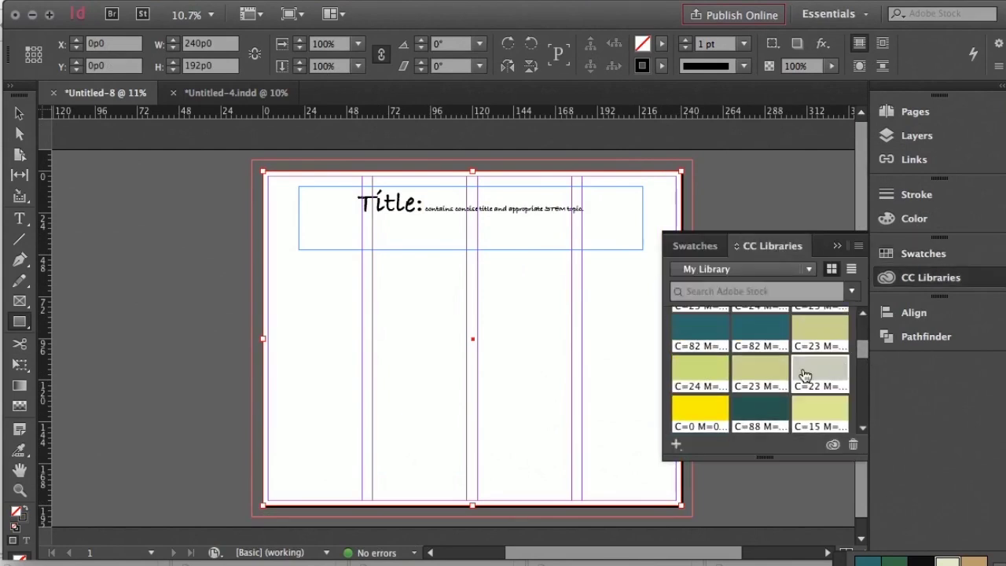
click(703, 370)
scroll(857, 362, up, 2)
scroll(860, 352, up, 3)
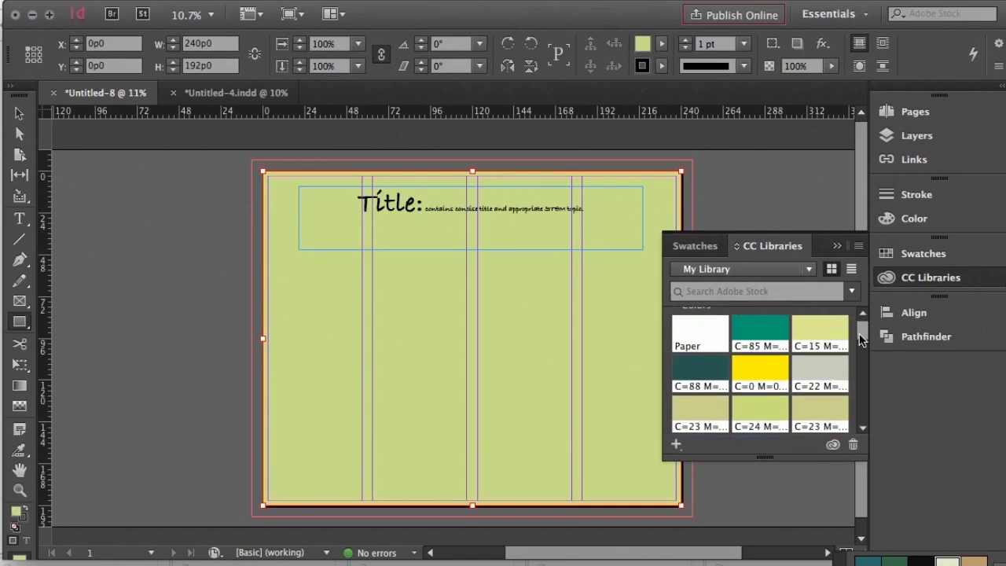
click(838, 341)
click(771, 417)
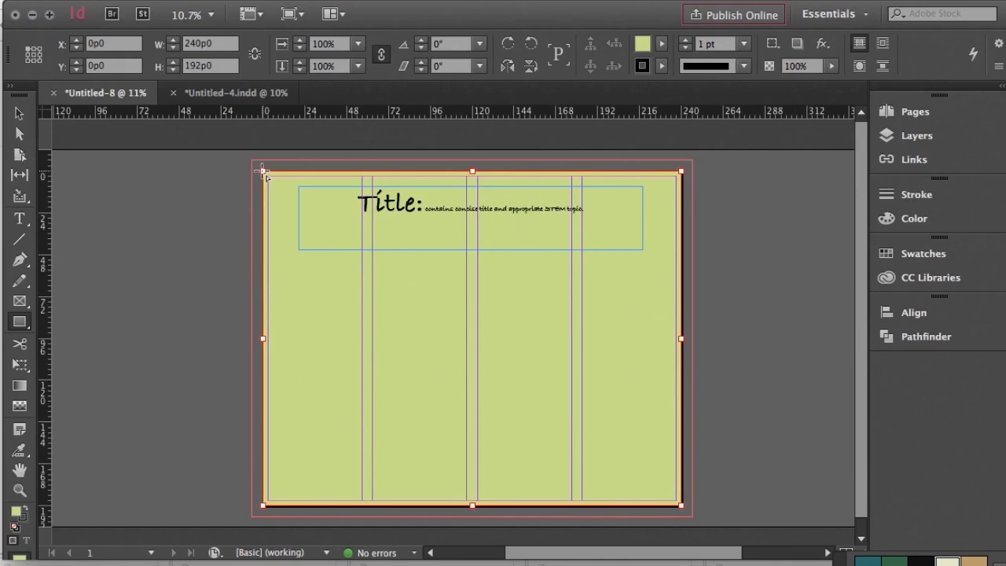
Step: Draw a 240p0 by 42p0 header rectangle across the page top and fill it with the dark teal C=88 library colour
drag(264, 171, 683, 246)
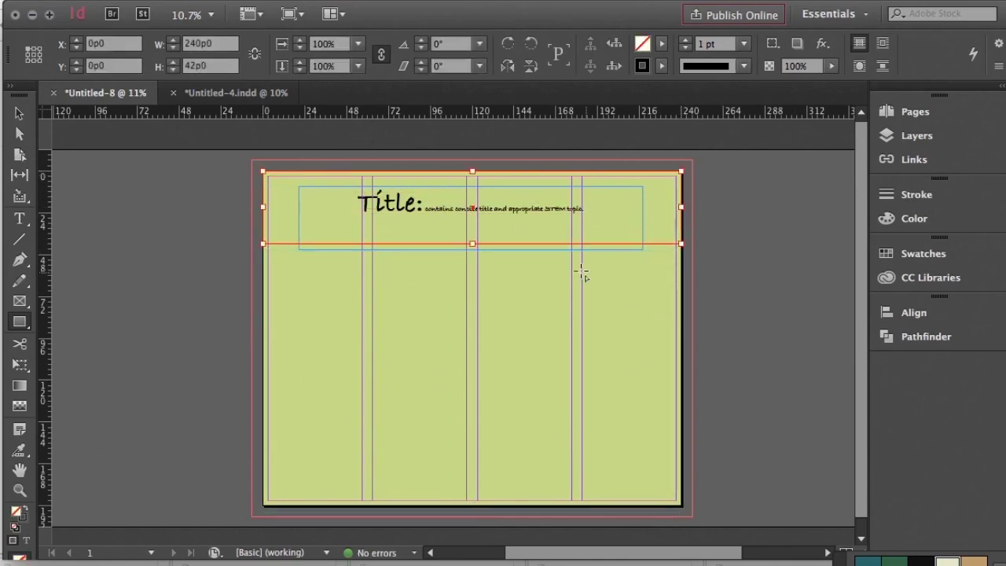
click(928, 251)
click(766, 250)
click(704, 385)
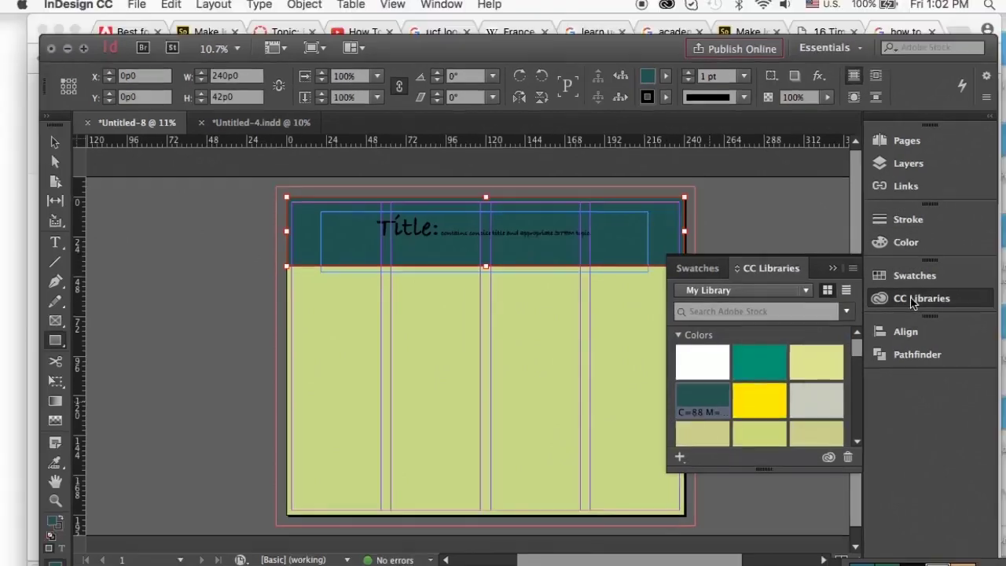
click(913, 301)
click(902, 165)
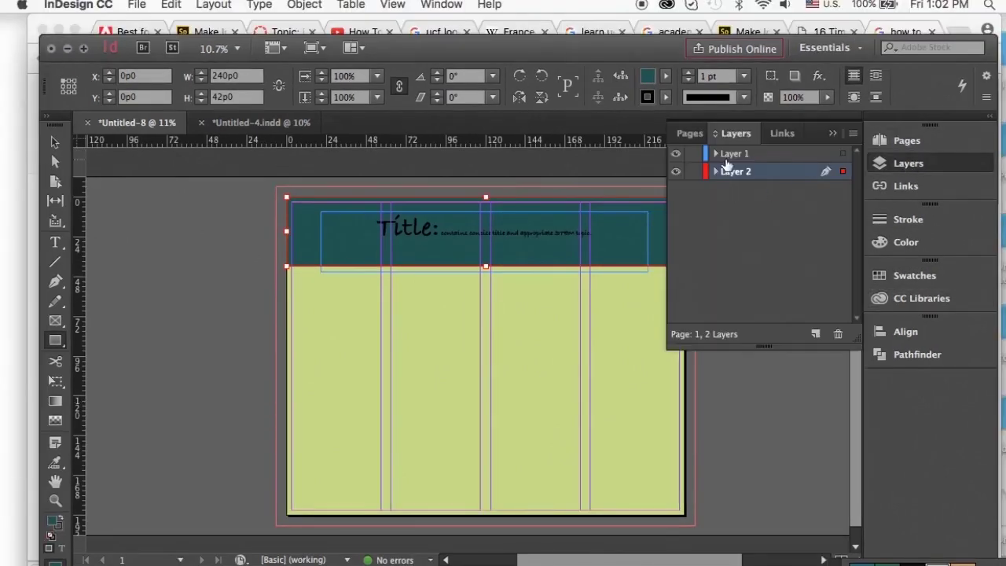
click(716, 153)
click(716, 153)
click(908, 164)
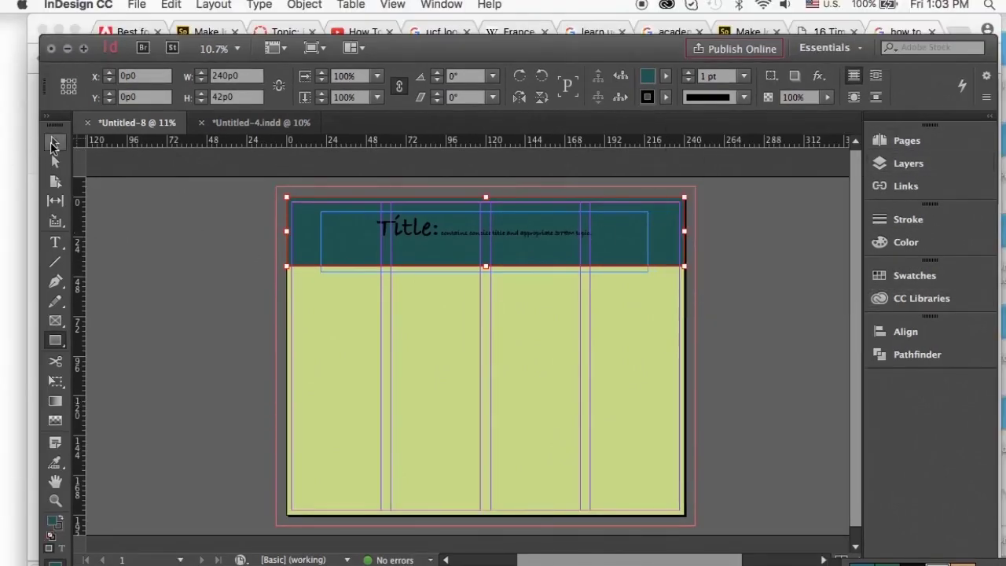
Step: Fill the title text frame with the cream theme colour #E6E8CB and raise its bottom edge to fit inside the header band
click(54, 144)
click(328, 224)
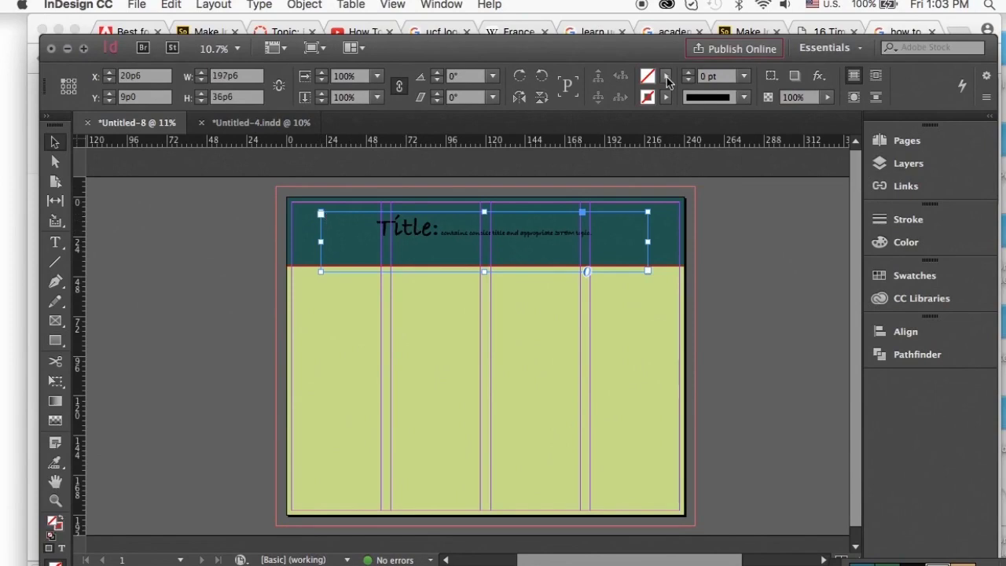
click(884, 298)
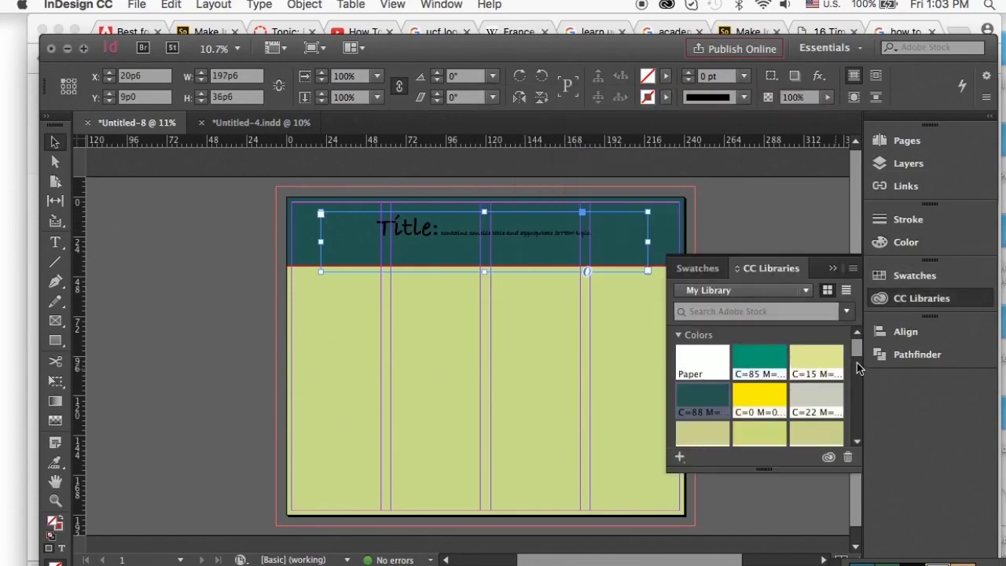
scroll(856, 368, down, 5)
scroll(855, 393, up, 1)
click(788, 417)
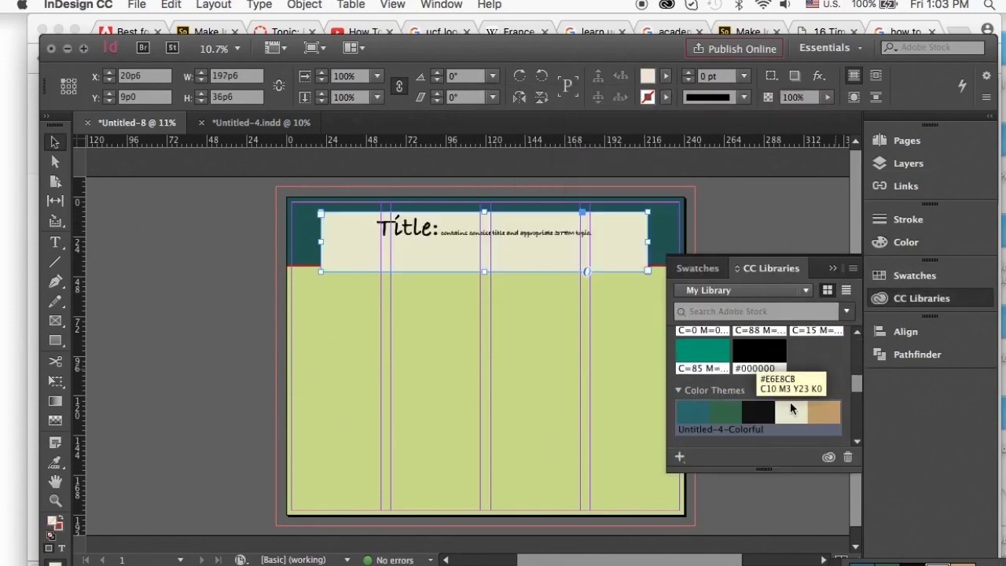
click(879, 298)
drag(485, 271, 490, 251)
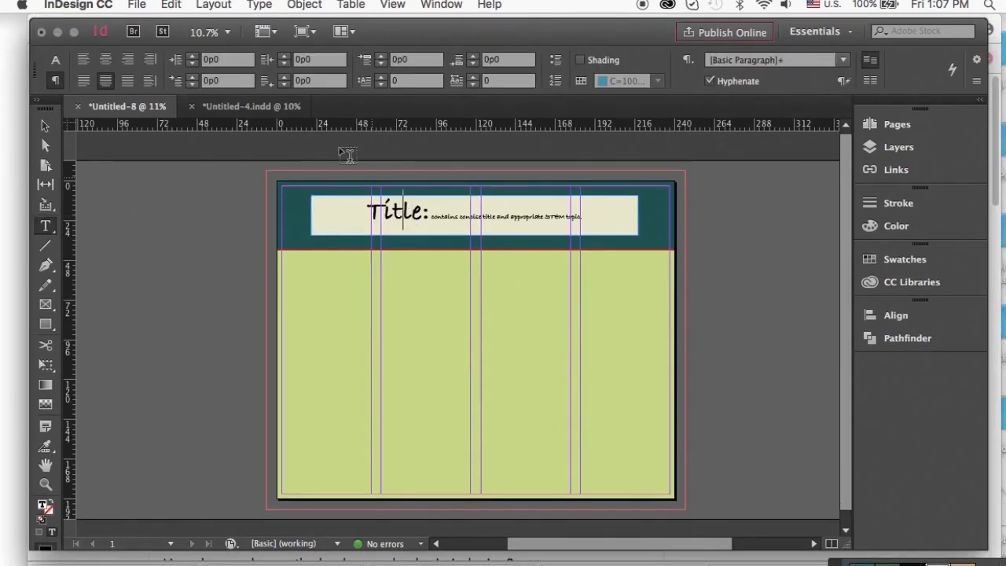
Step: Set the title text frame's inset spacing to about 1p9 on all four sides
click(309, 7)
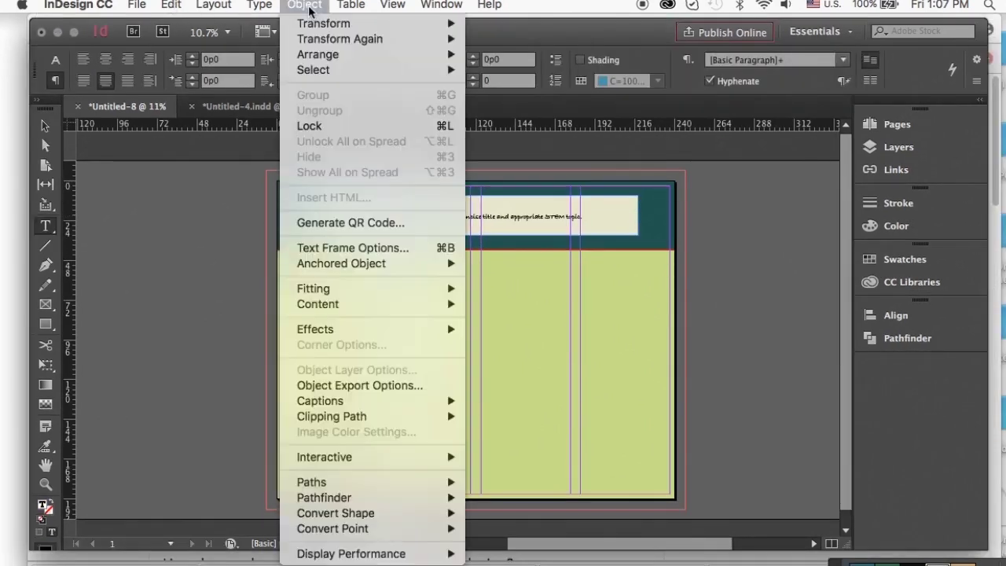
click(346, 248)
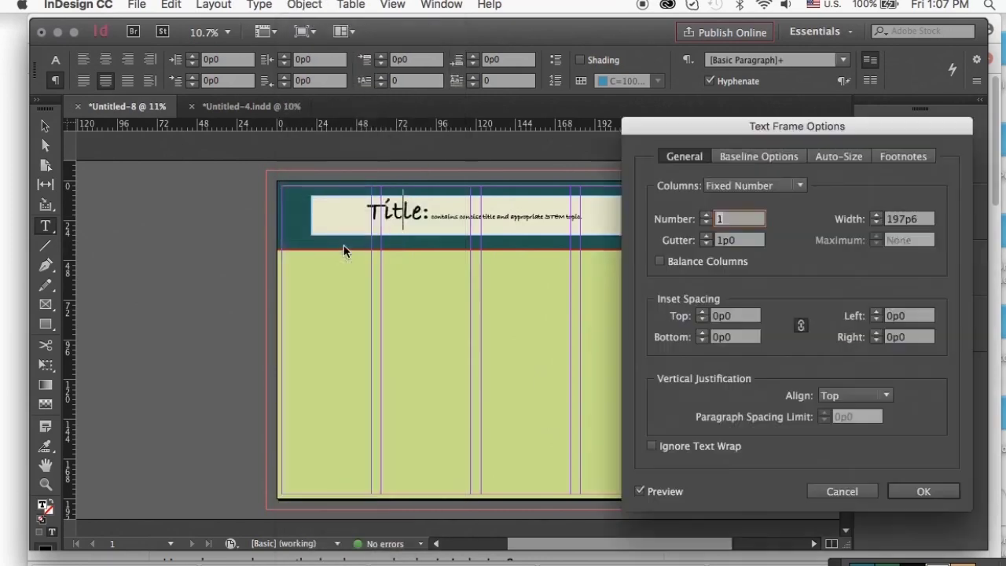
click(702, 312)
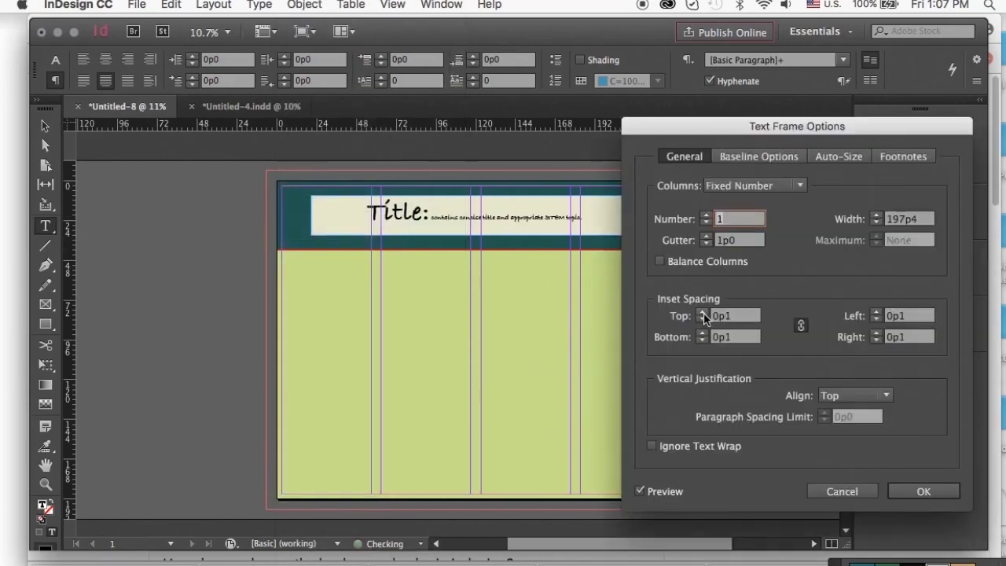
click(703, 312)
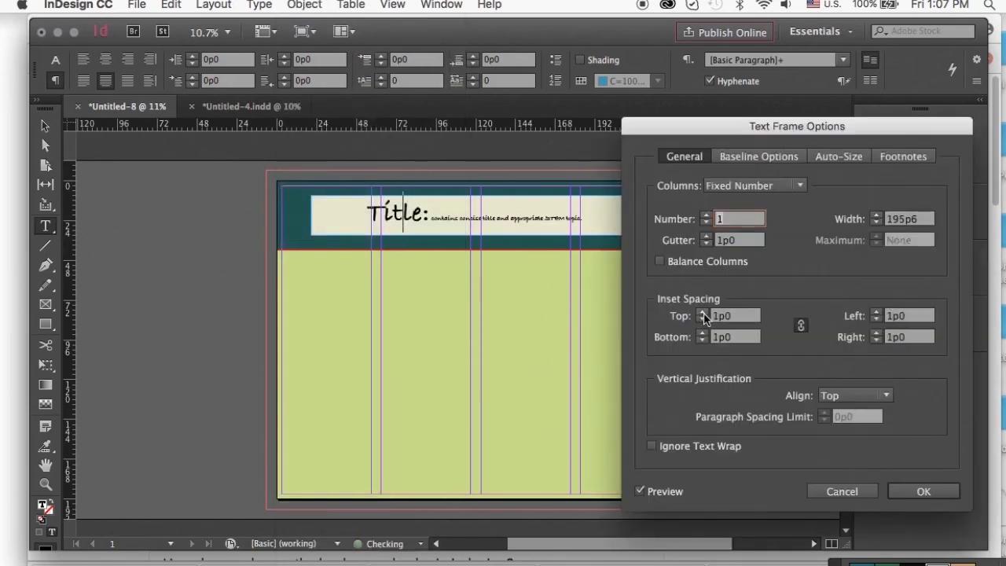
click(702, 311)
click(702, 312)
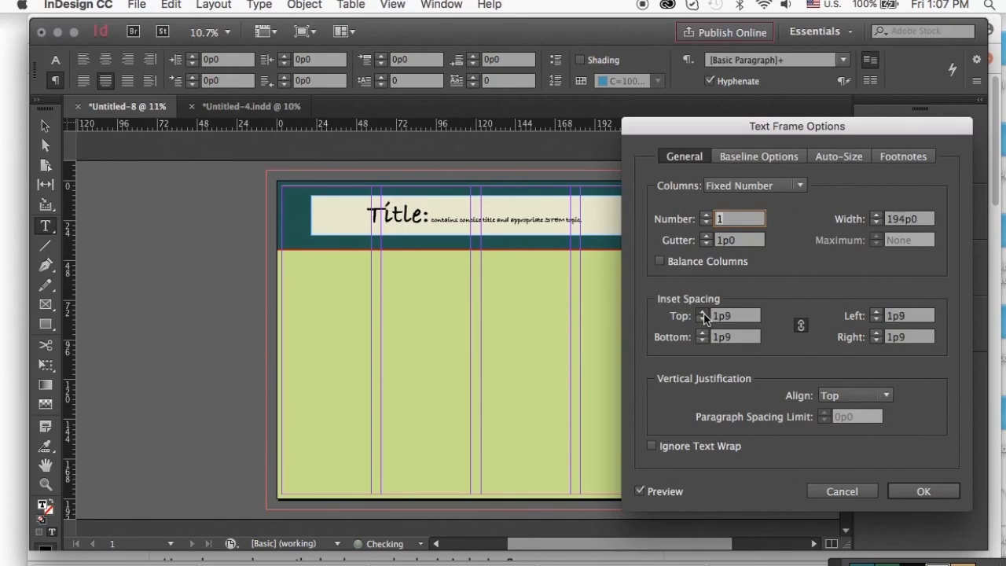
click(703, 312)
click(923, 491)
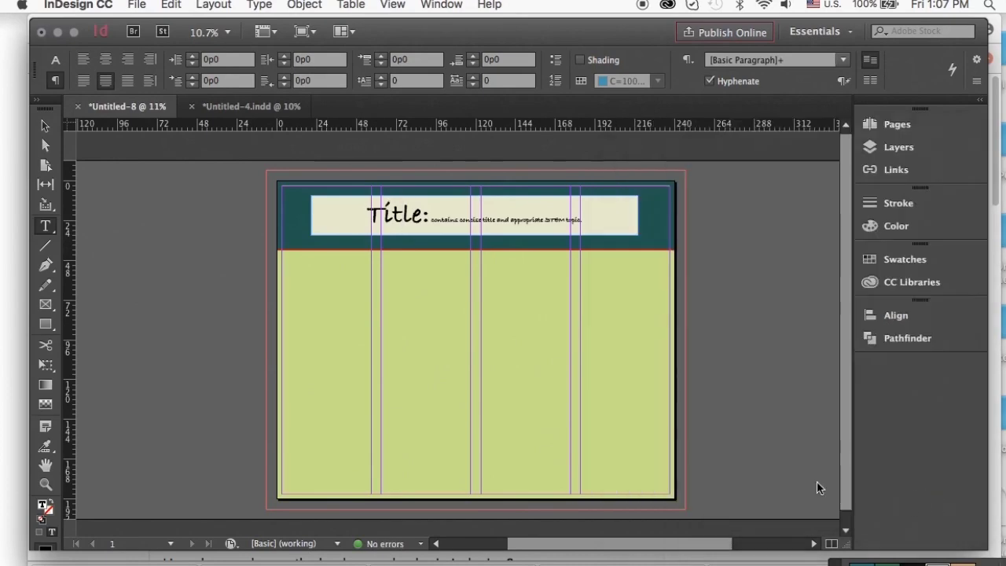
Step: Draw a text frame in the first column, fitted to the column's width at 54p0 by 98p6
drag(290, 273, 371, 434)
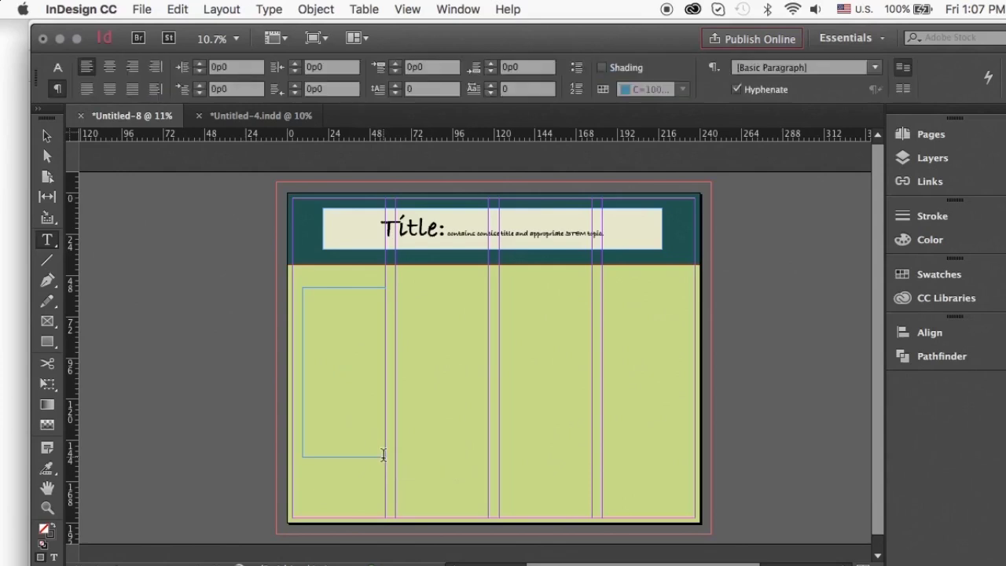
key(Escape)
drag(302, 372, 292, 372)
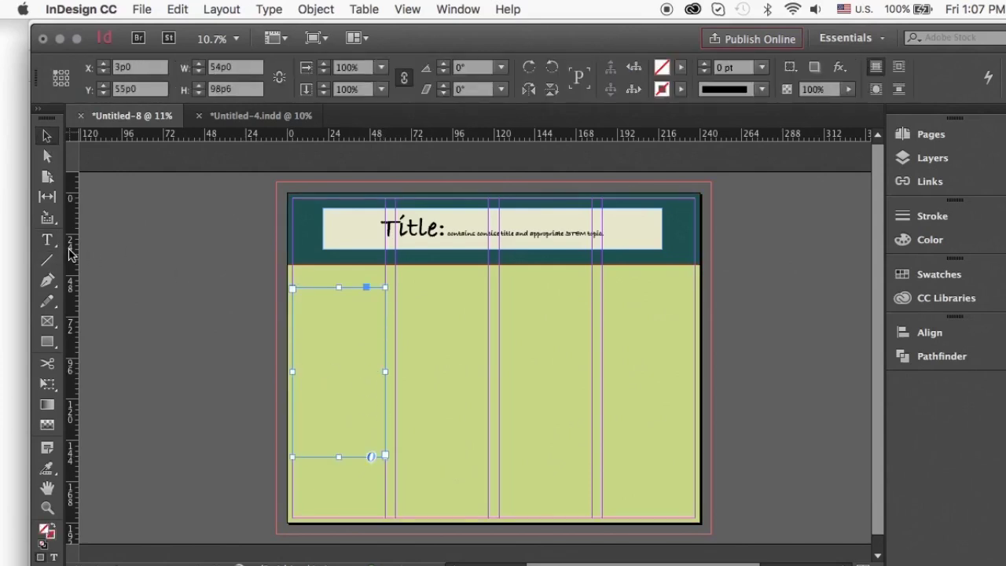
Step: Draw a text frame about 94p0 tall in the second column and align its right edge with the column guide
click(47, 240)
drag(395, 316, 491, 476)
key(Escape)
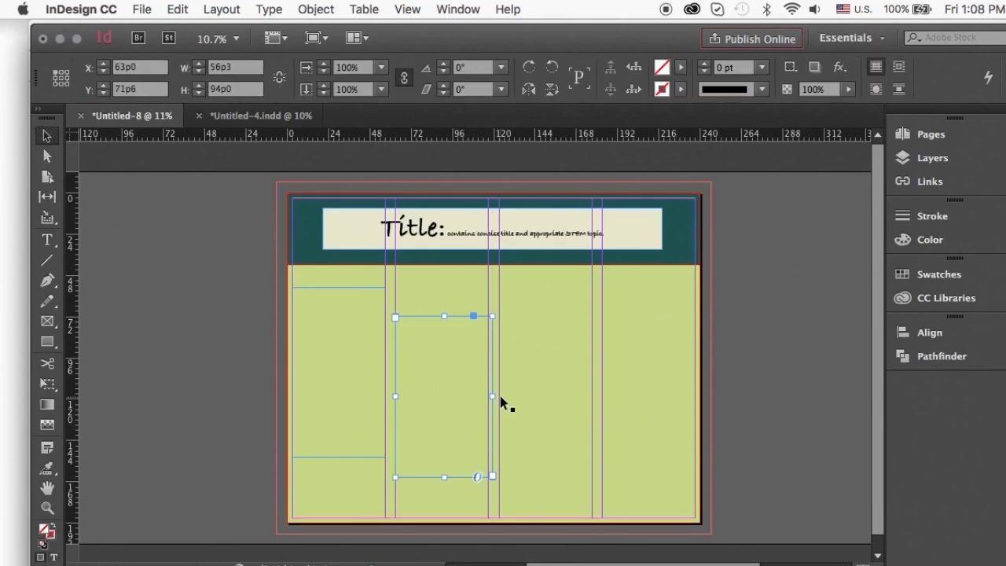
drag(492, 396, 488, 399)
Step: Draw a text frame in each of the third and fourth columns, spanning the column width
key(t)
drag(499, 297, 592, 440)
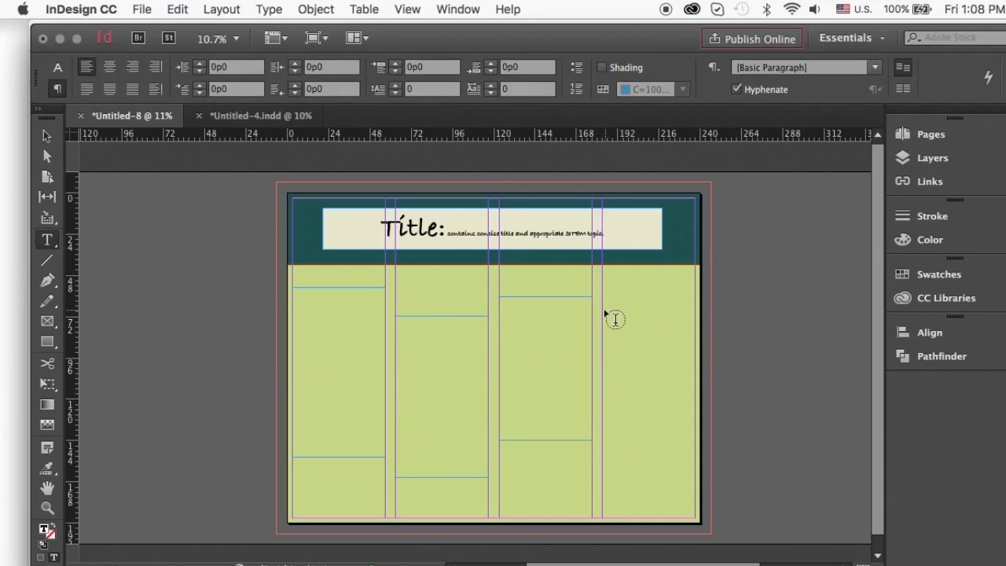
drag(604, 303, 711, 420)
key(Escape)
Step: Thread the column text frames together in order, starting from the first column
click(382, 316)
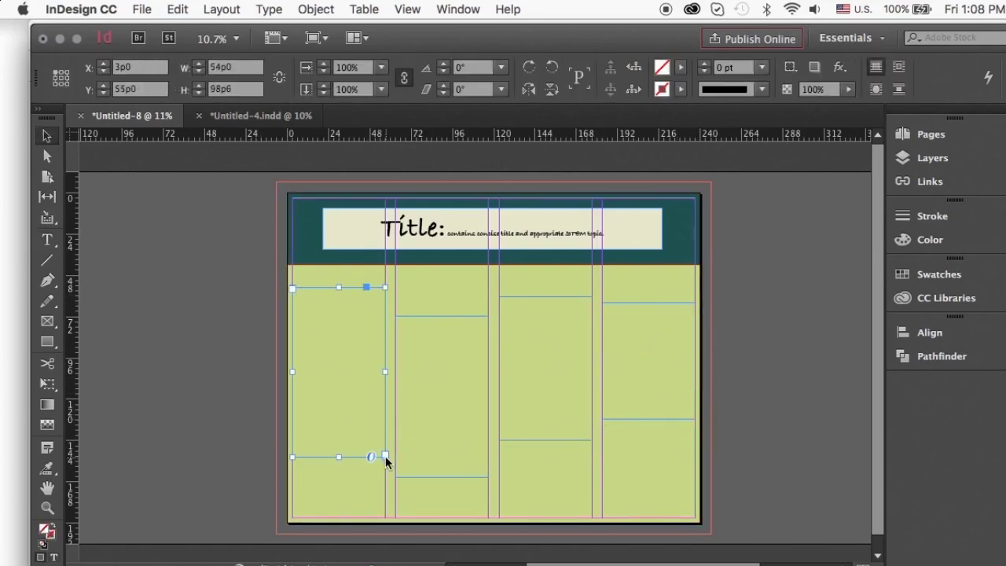
click(487, 476)
click(591, 441)
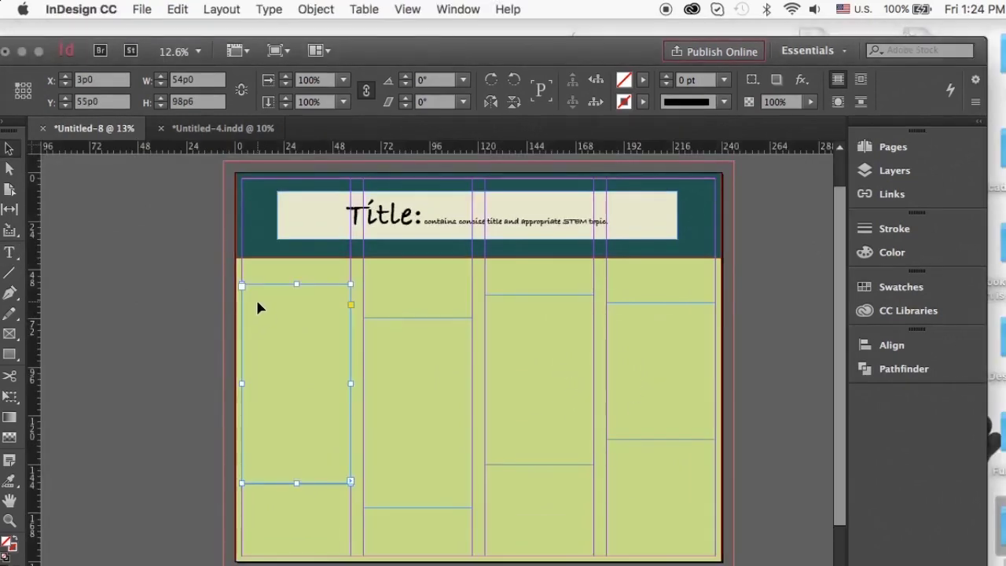
Step: Place the Poster_Template_content text file into the first column's text frame
key(t)
click(269, 310)
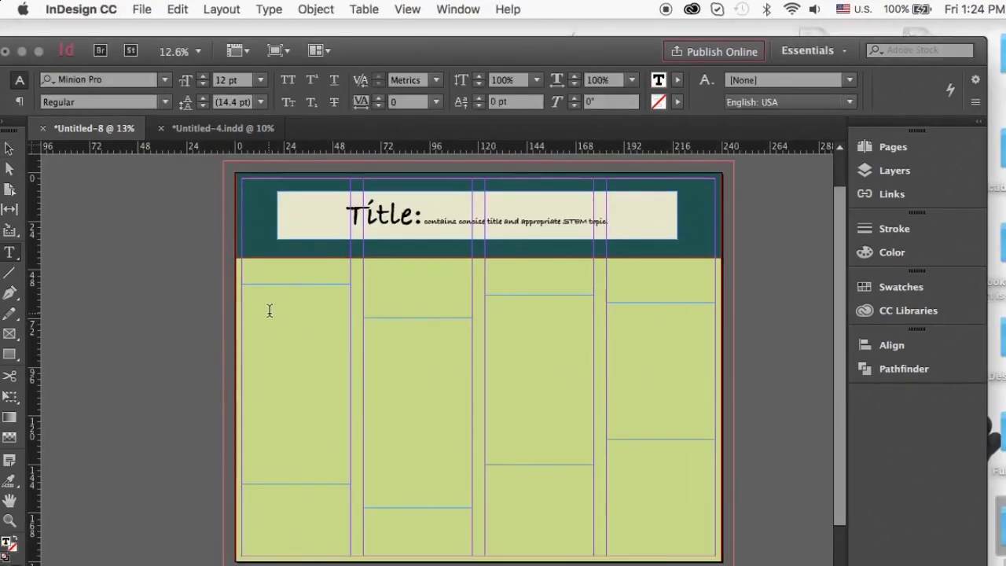
key(super+d)
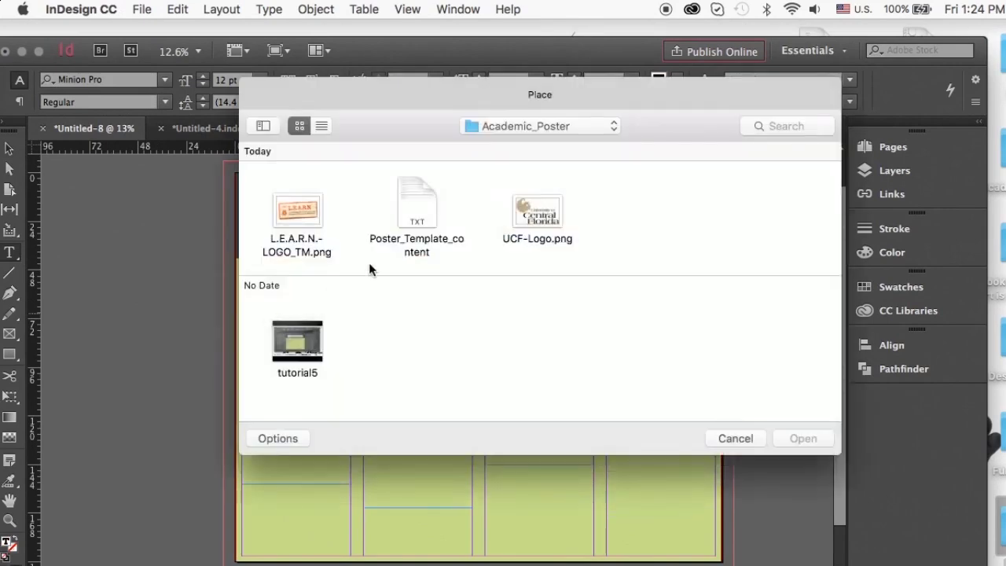
click(420, 209)
click(801, 438)
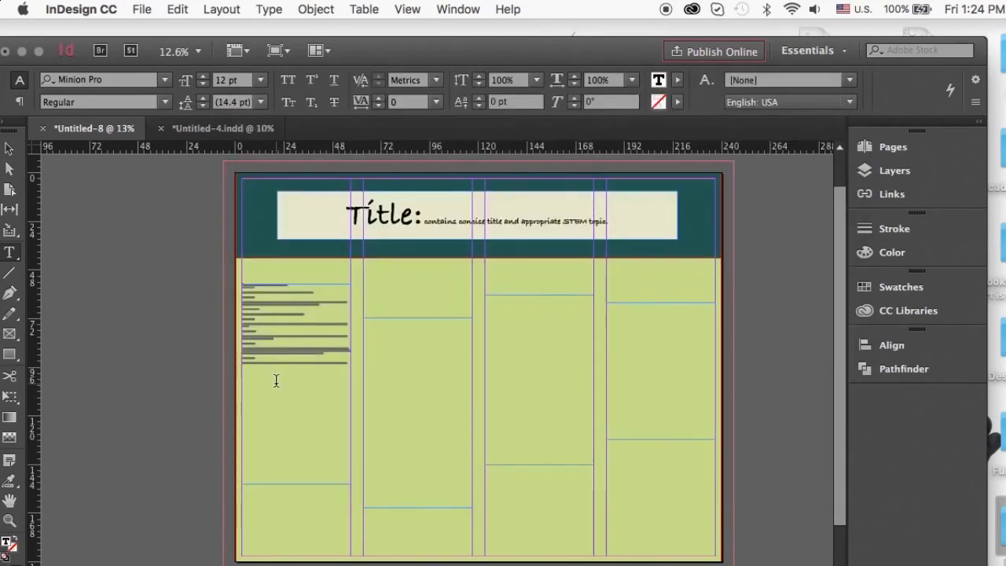
Step: Format all of the placed body text as Arial at 40 pt
drag(257, 377, 243, 283)
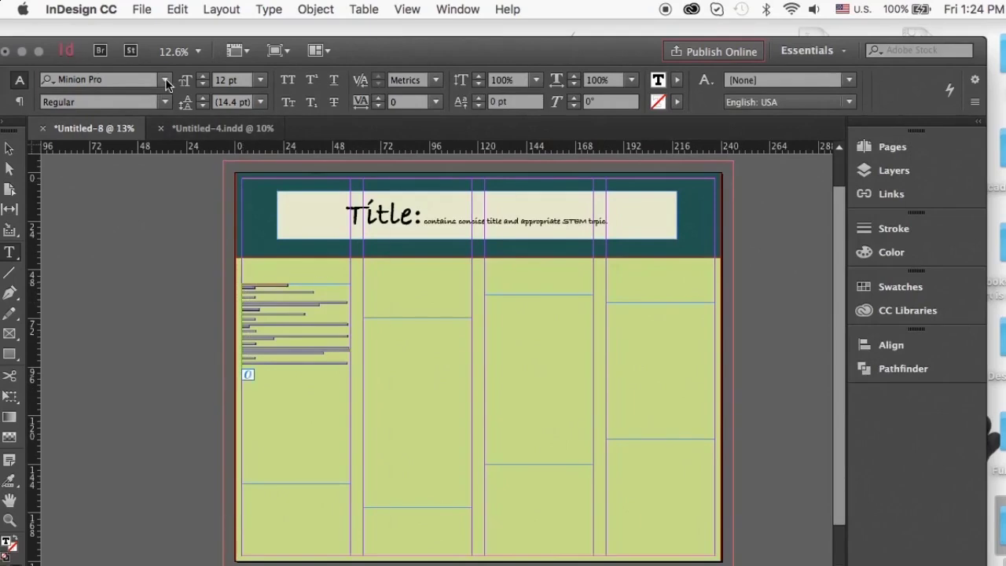
click(166, 83)
drag(377, 293, 375, 137)
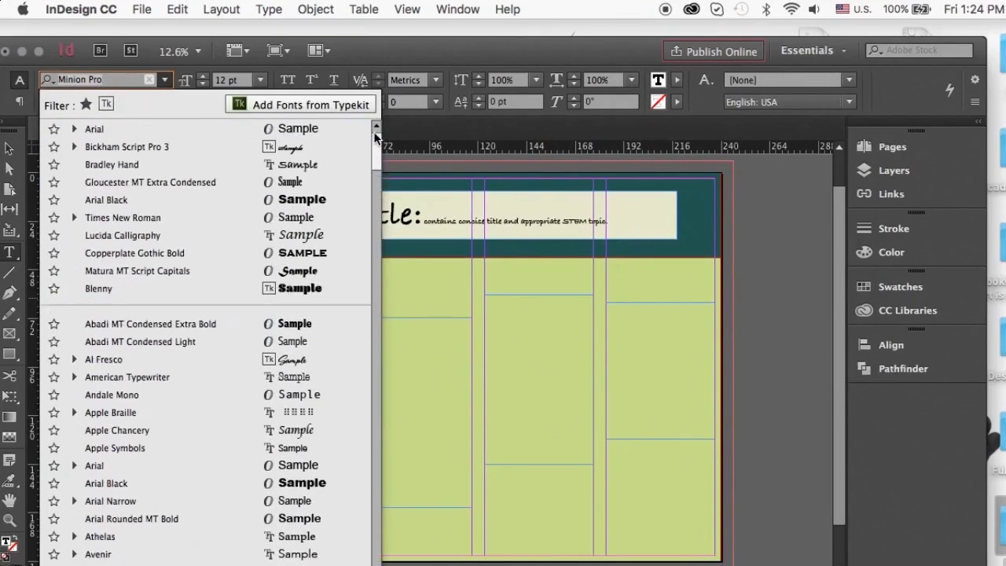
click(249, 128)
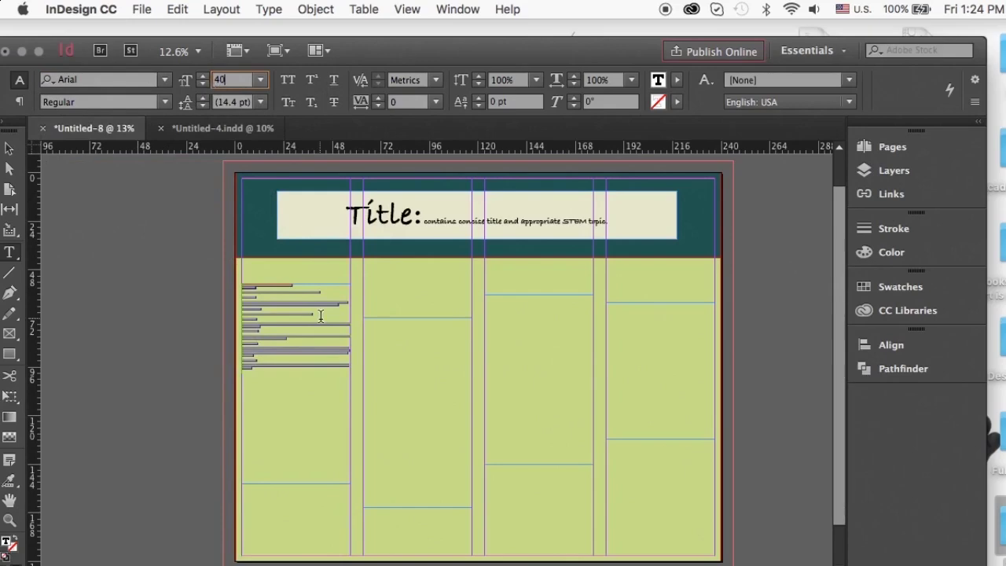
key(Return)
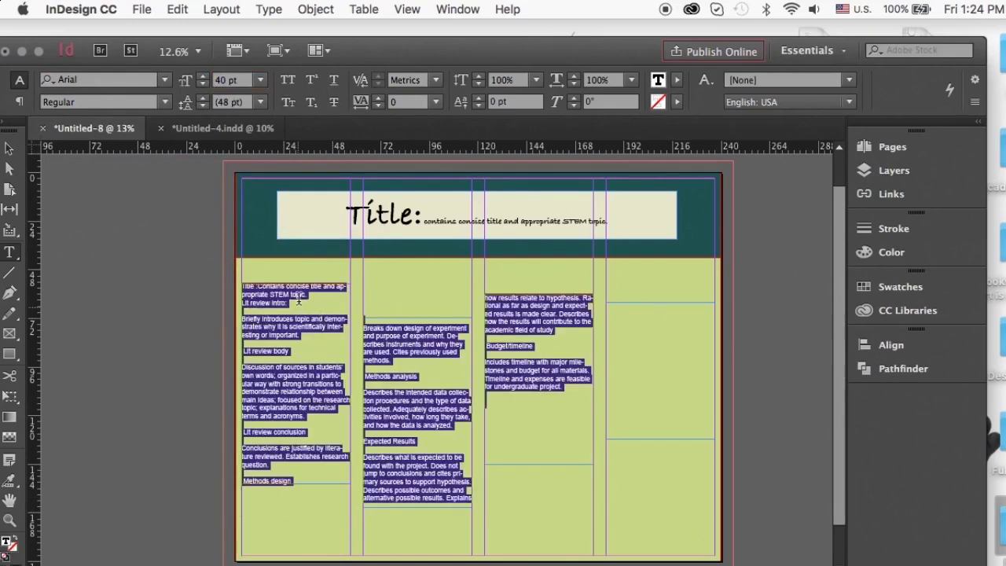
click(315, 299)
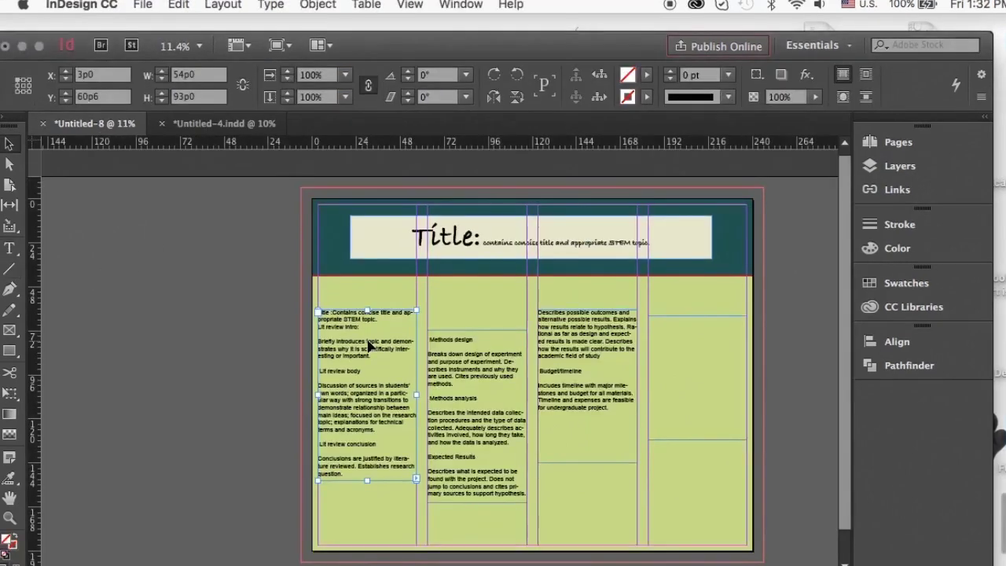
Step: Delete the title sentence at the start of the first column's text, keeping the "Lit review intro:" line
double_click(371, 322)
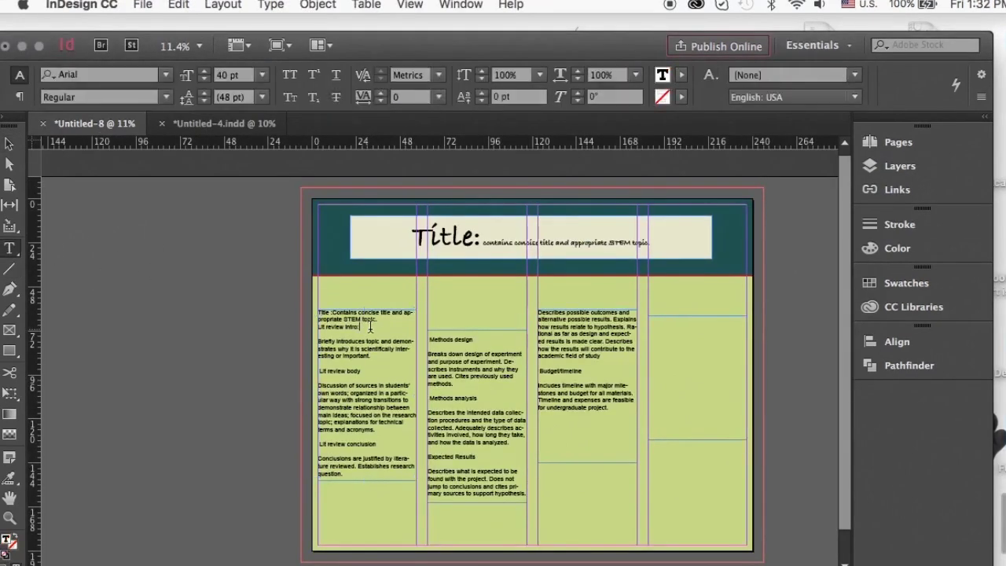
drag(384, 324, 318, 308)
key(BackSpace)
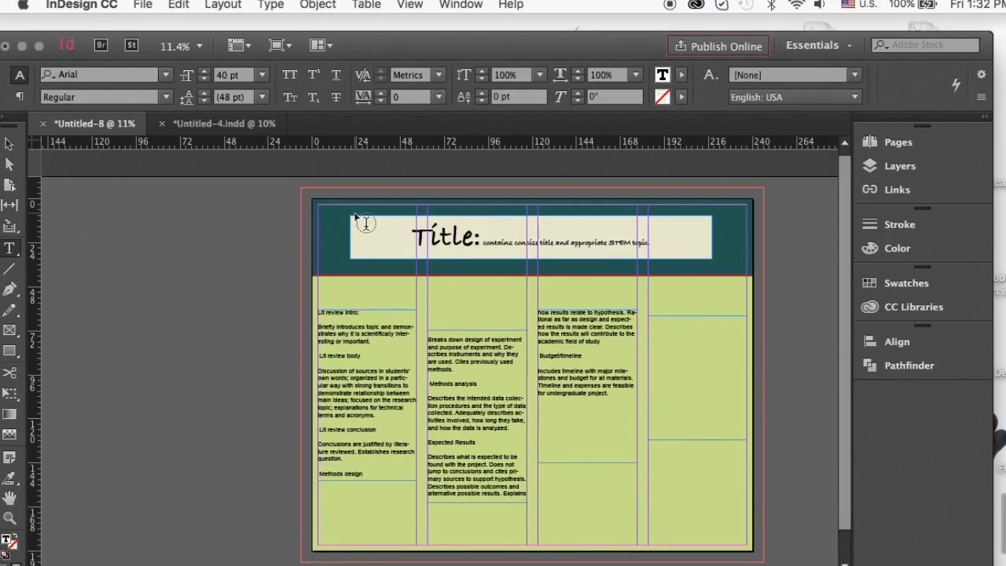
Step: Hide Layer 2 and draw a text frame about 45p0 by 16p0 on Layer 1 above the first column, containing "Litterature review"
scroll(403, 299, up, 1)
scroll(403, 298, up, 5)
click(223, 256)
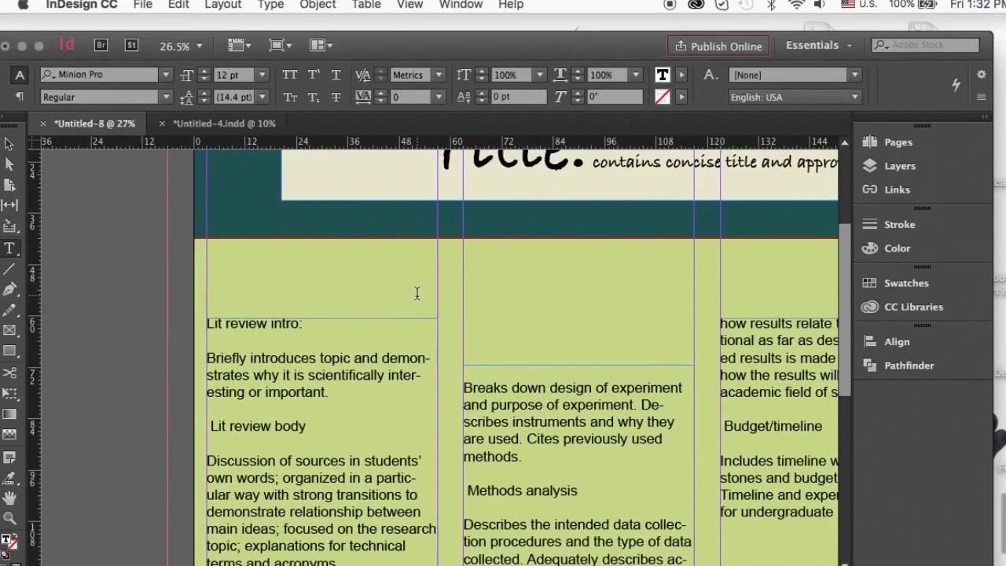
click(872, 166)
click(697, 156)
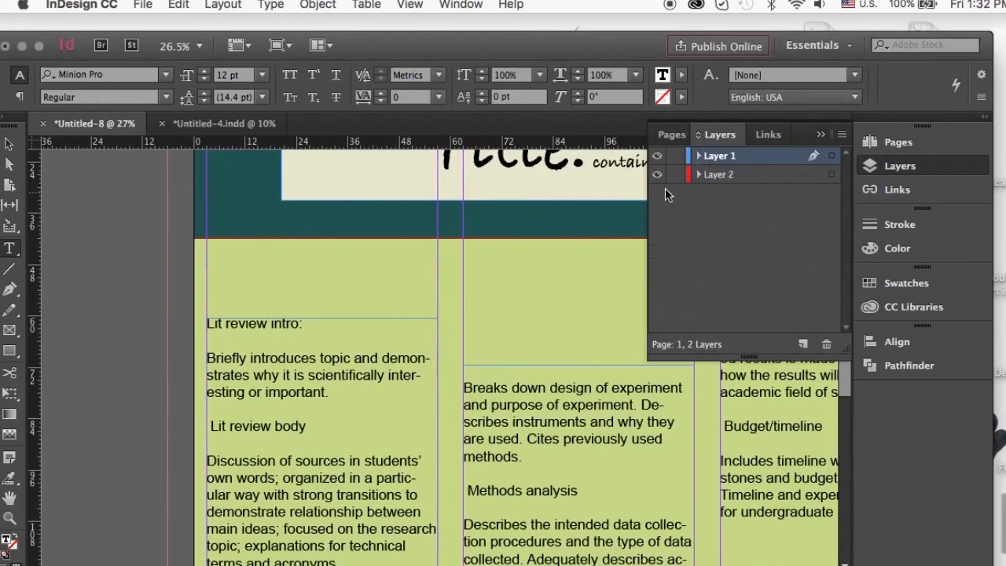
click(657, 174)
mouse_move(220, 222)
mouse_down()
mouse_move(338, 243)
mouse_move(412, 292)
mouse_up()
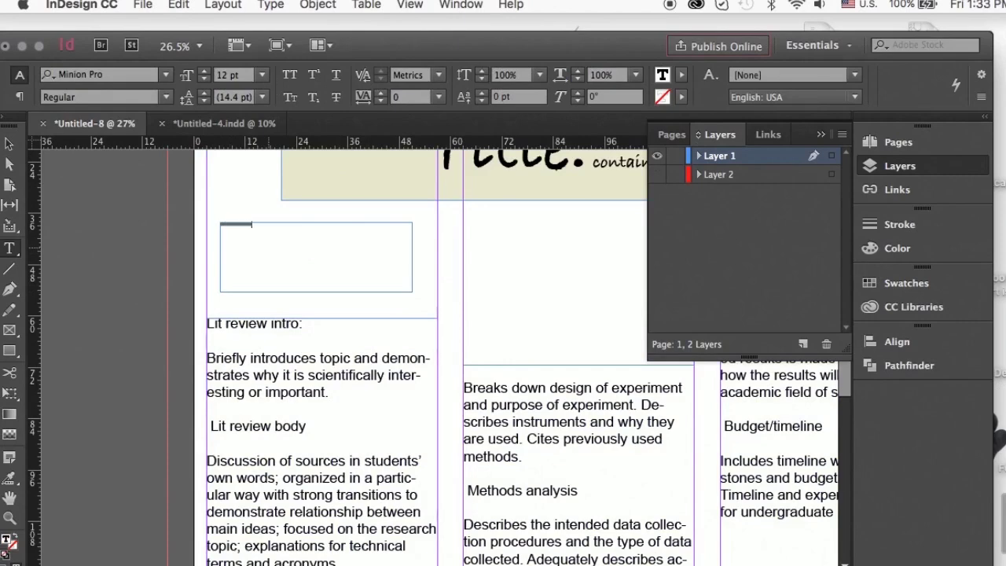
Step: Format the heading as Bickham Script Pro 3 at 100 pt and end it with a colon: "Litterature review:"
scroll(284, 241, up, 3)
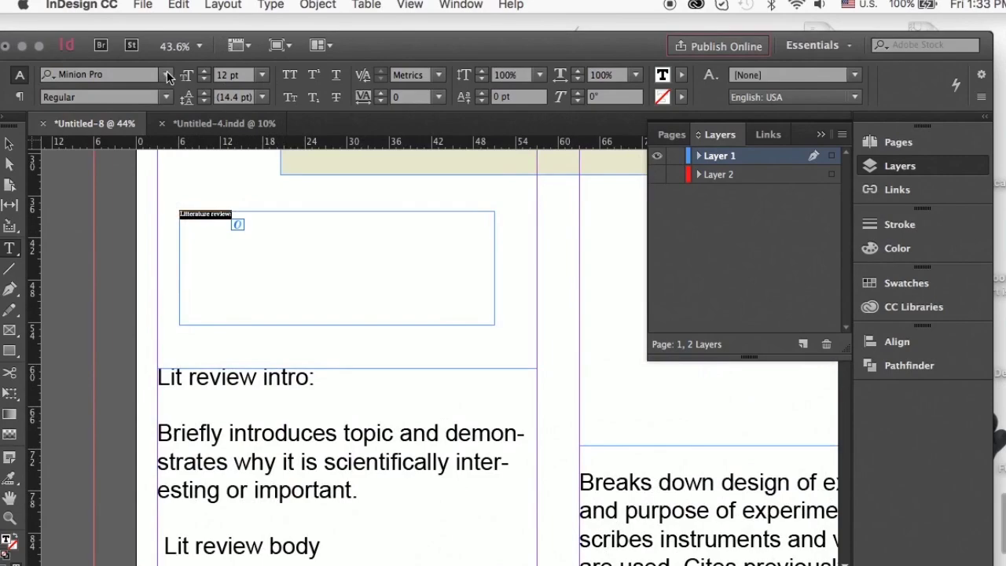
click(168, 76)
scroll(385, 308, up, 15)
click(292, 128)
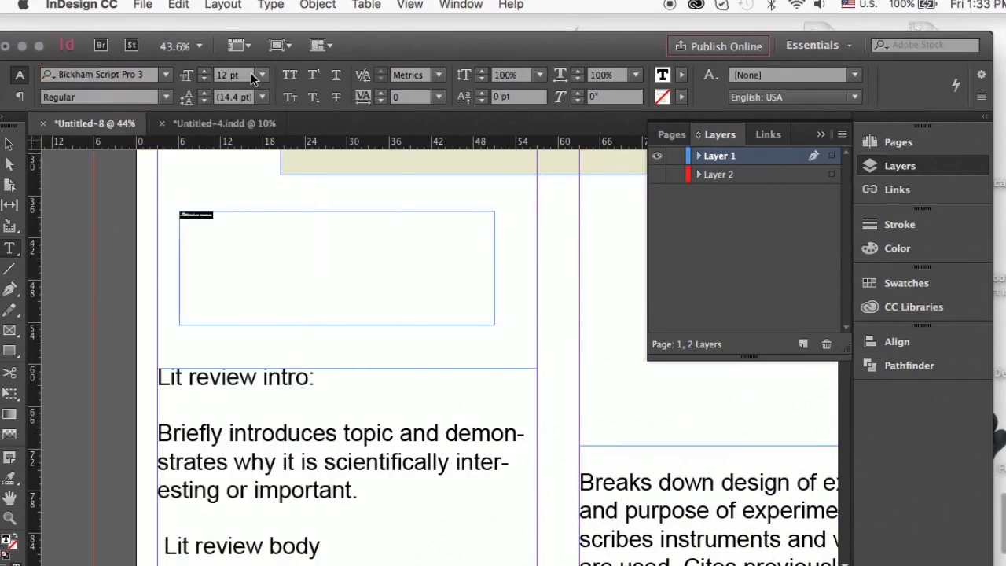
key(Return)
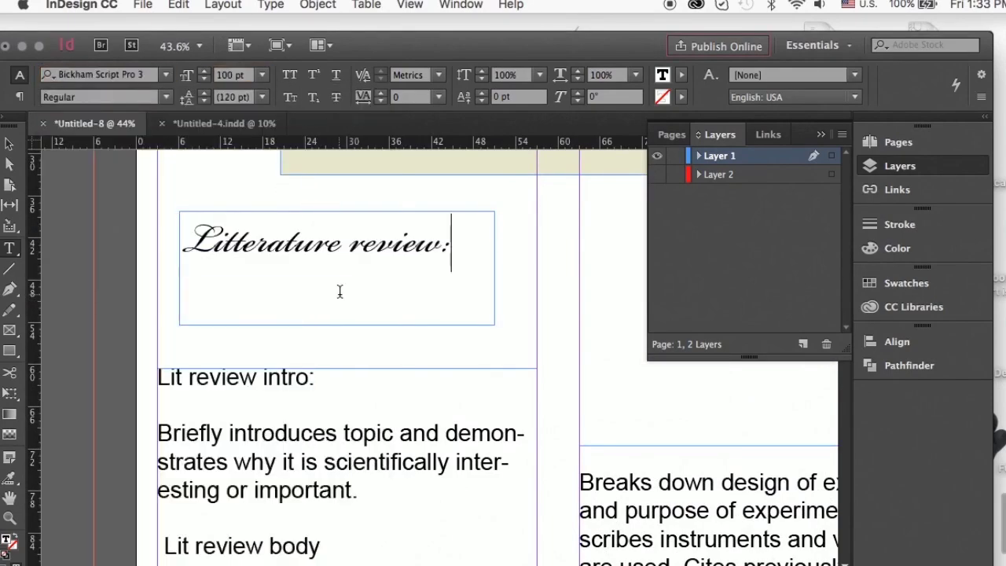
Step: Show Layer 2 again and move the "Litterature review:" frame below the header band to X 3p0, Y 46p0
scroll(463, 290, down, 6)
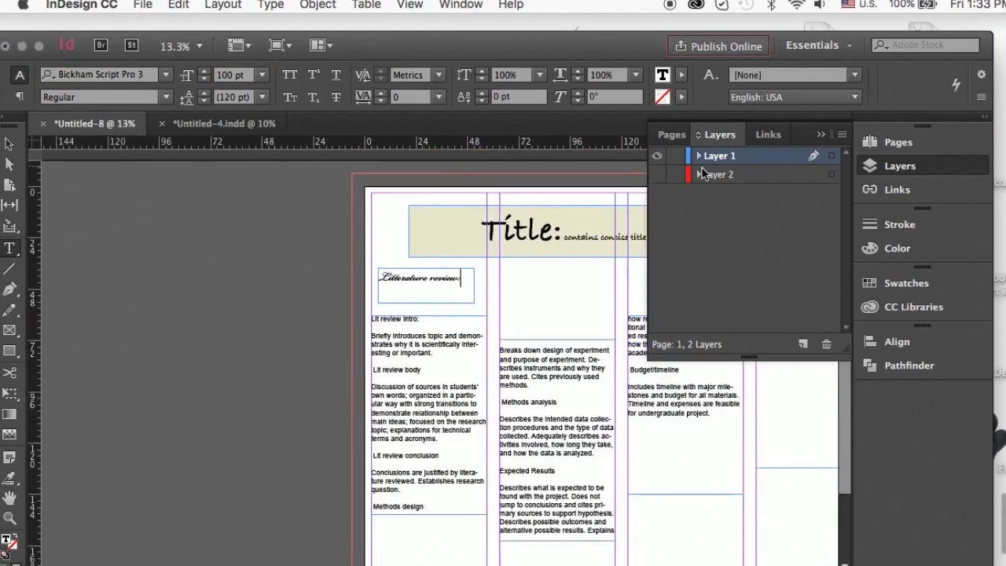
click(657, 174)
click(957, 162)
scroll(361, 248, right, 3)
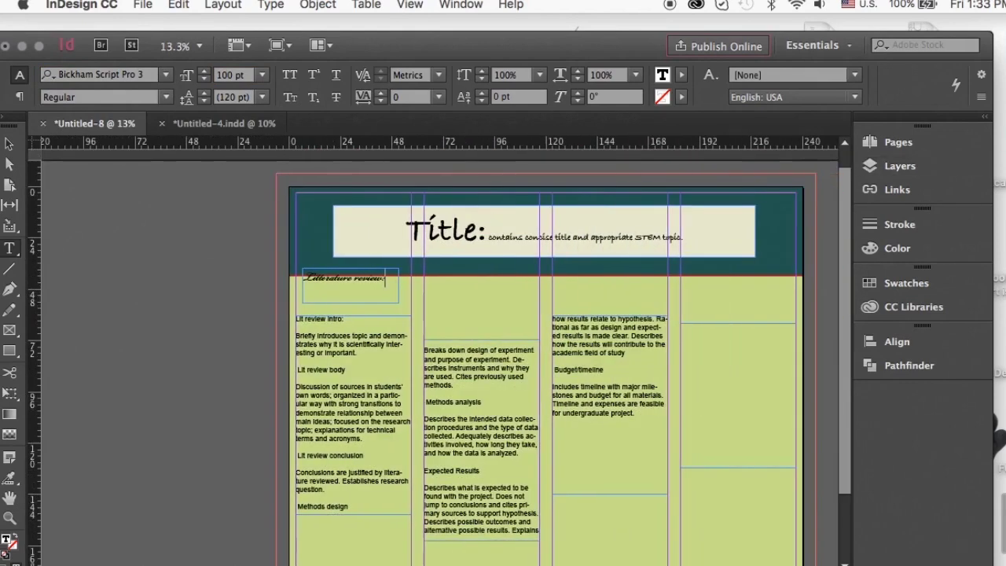
key(Escape)
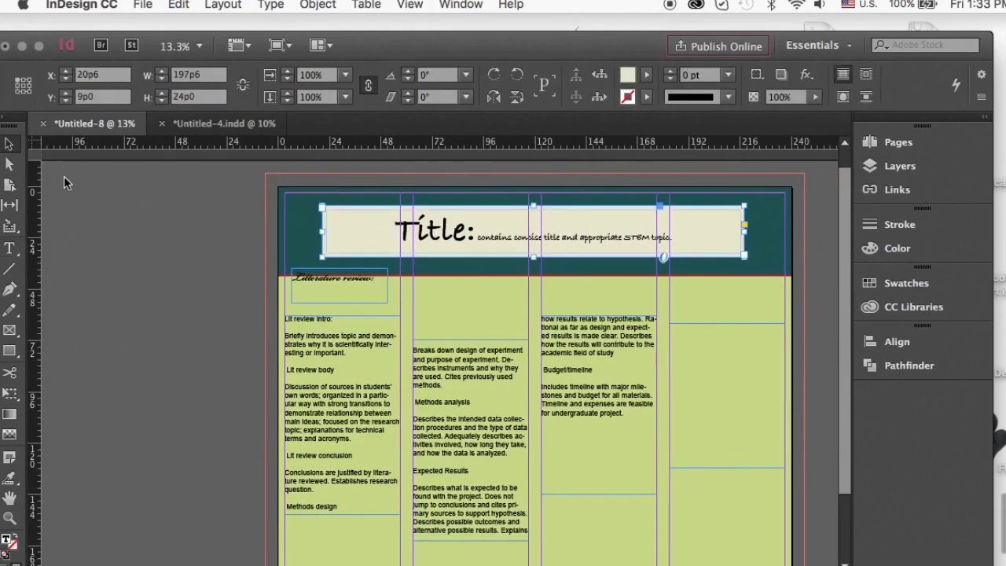
drag(327, 294, 319, 310)
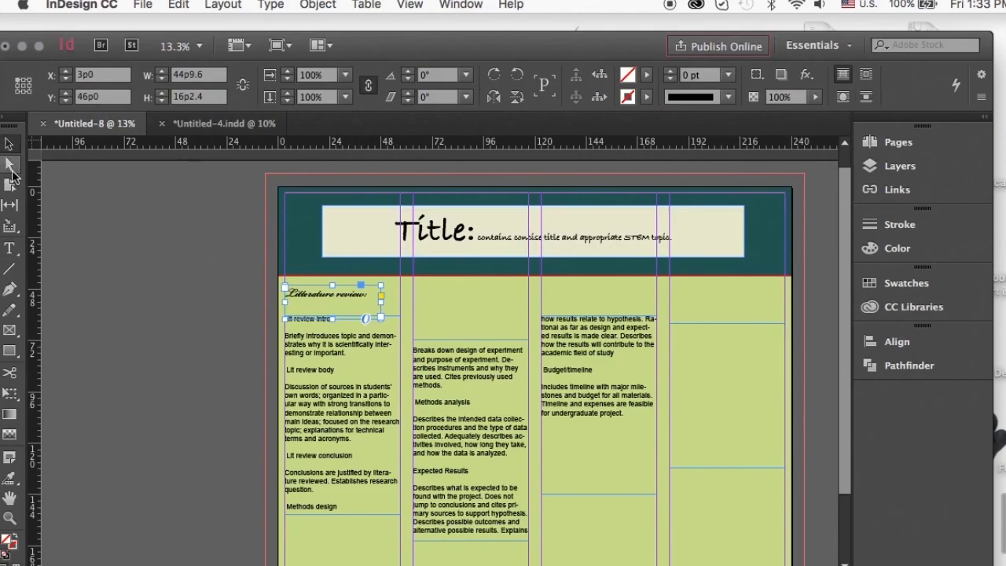
Step: Draw a 33p6 by 22p1 picture frame at the left end of the title frame and place UCF-Logo.png in it
click(345, 235)
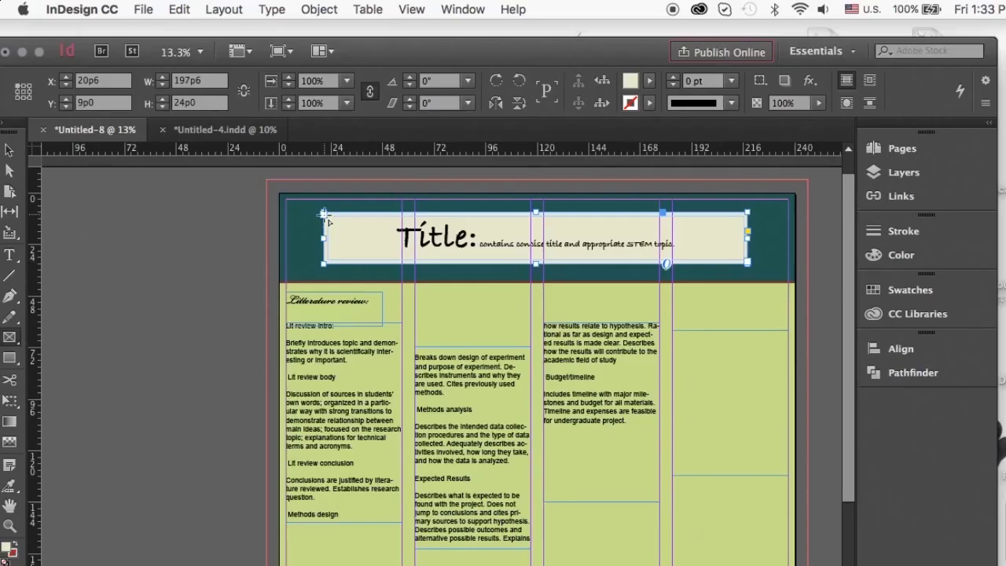
drag(323, 214, 397, 267)
key(super+d)
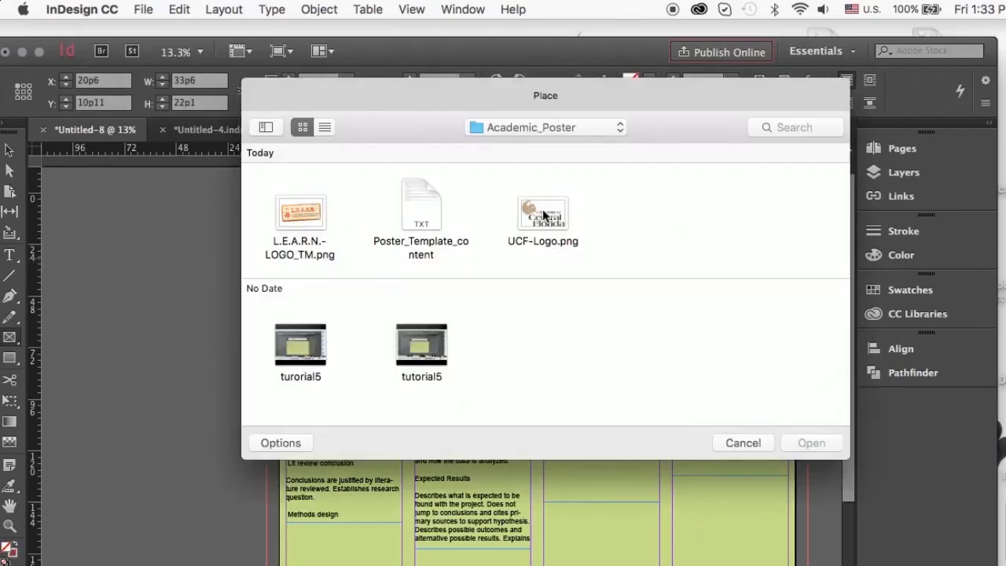
click(804, 443)
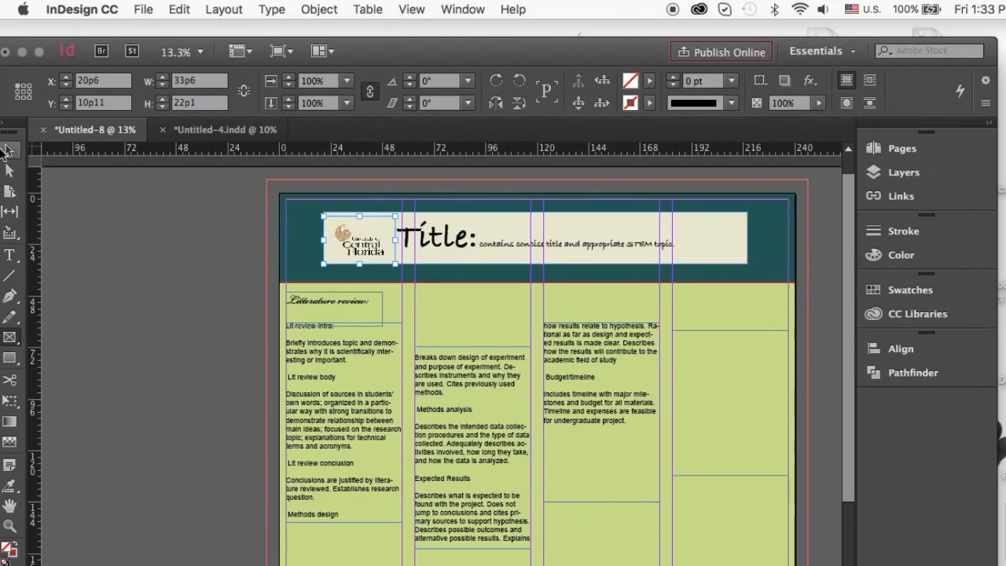
Step: Enlarge the UCF logo image so that it fills its 33p6 by 22p1 picture frame
drag(359, 240, 395, 260)
click(360, 237)
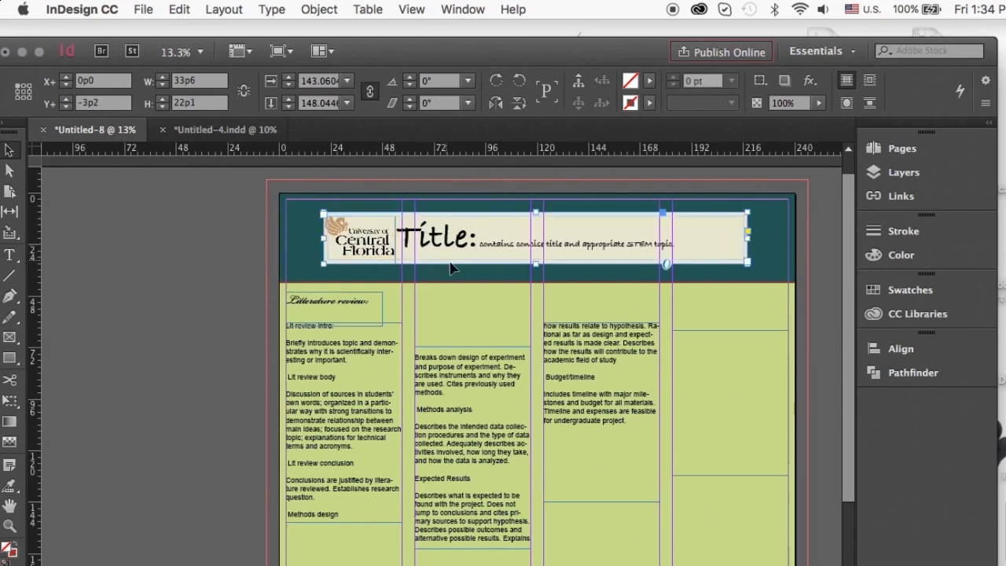
click(447, 226)
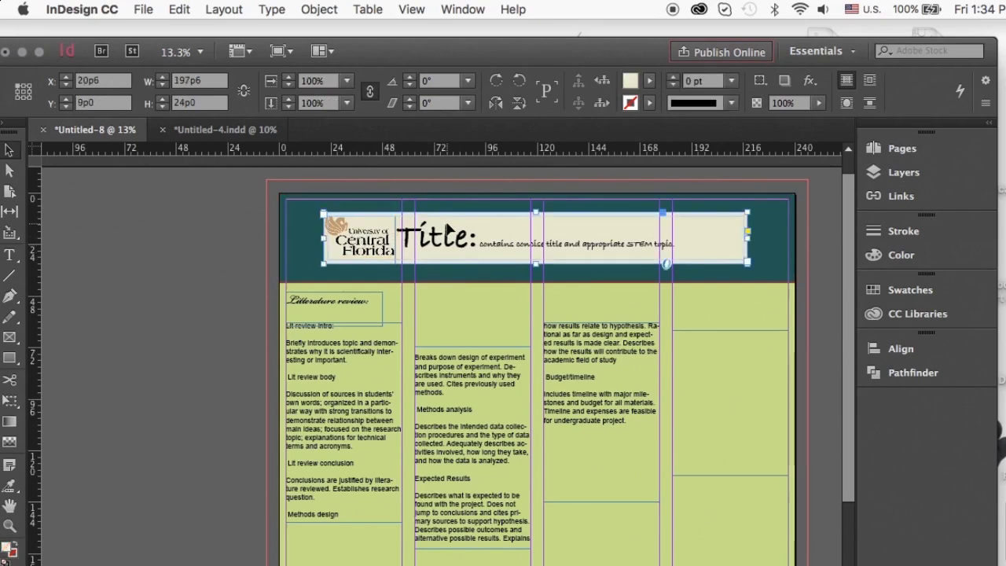
click(537, 261)
Step: Insert space in front of "Title:" in the title frame to move the text clear of the logo
click(11, 255)
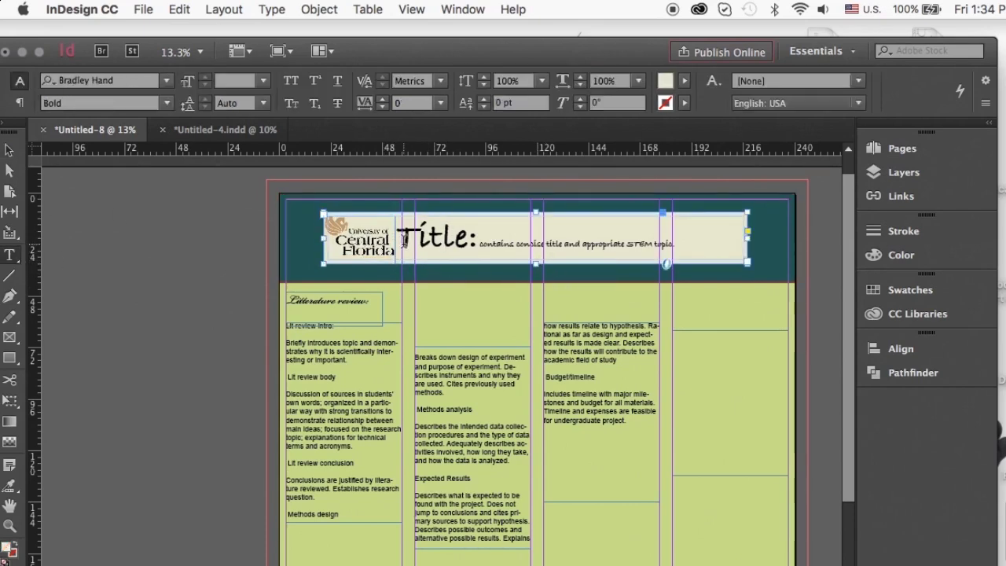
click(400, 238)
click(10, 151)
click(355, 237)
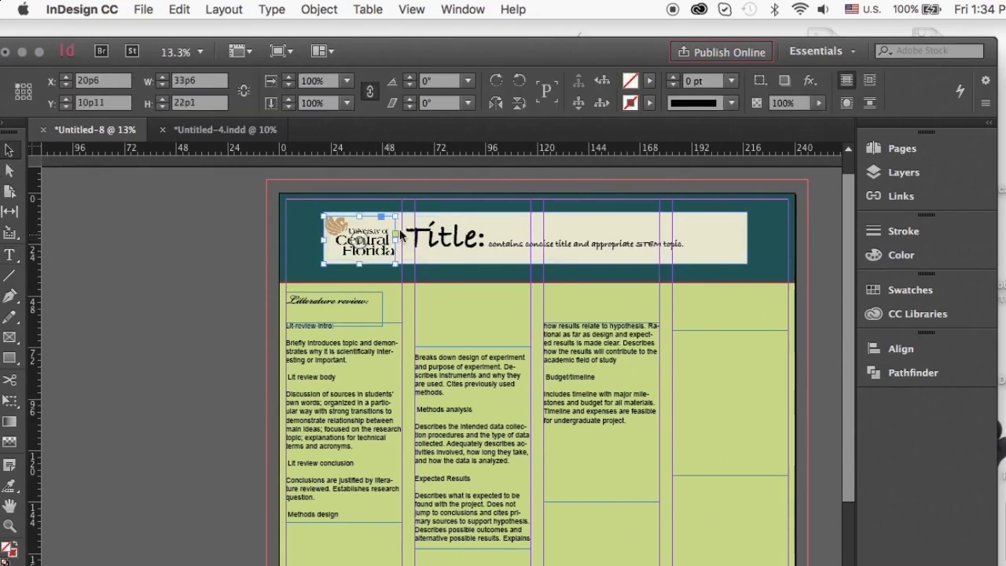
click(424, 259)
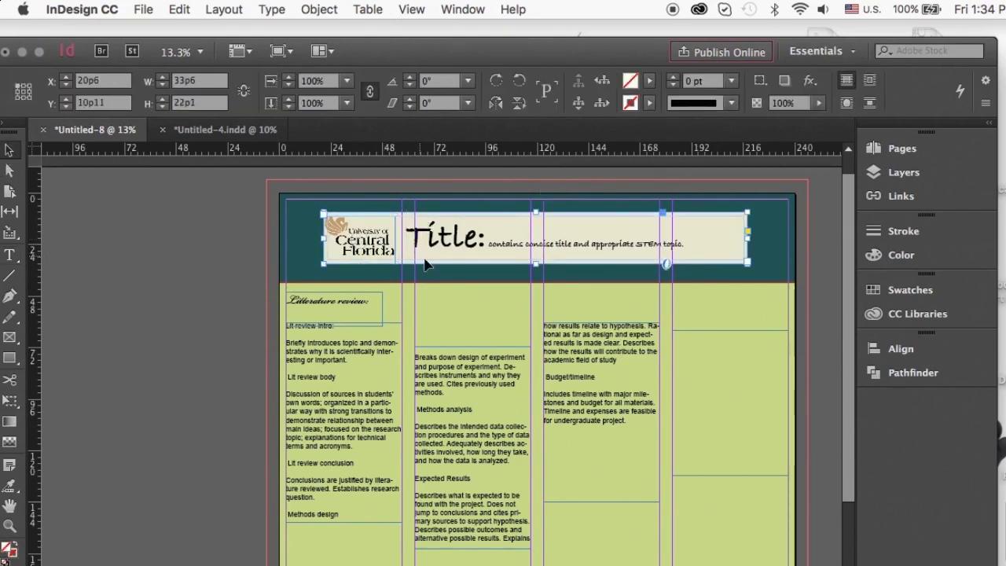
Step: Enlarge the UCF logo in the title frame to about 36p6 by 24p1
click(382, 252)
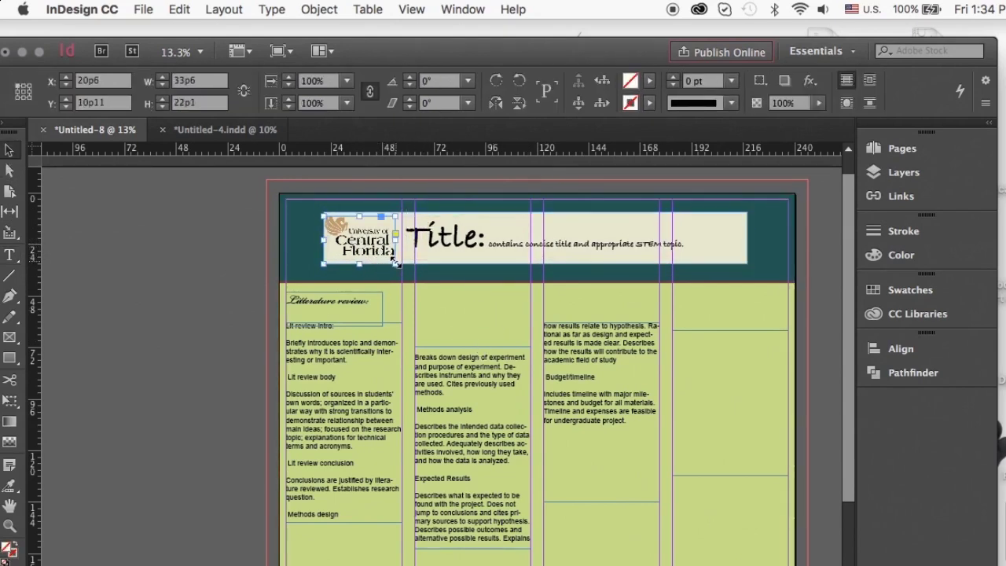
drag(396, 261, 403, 262)
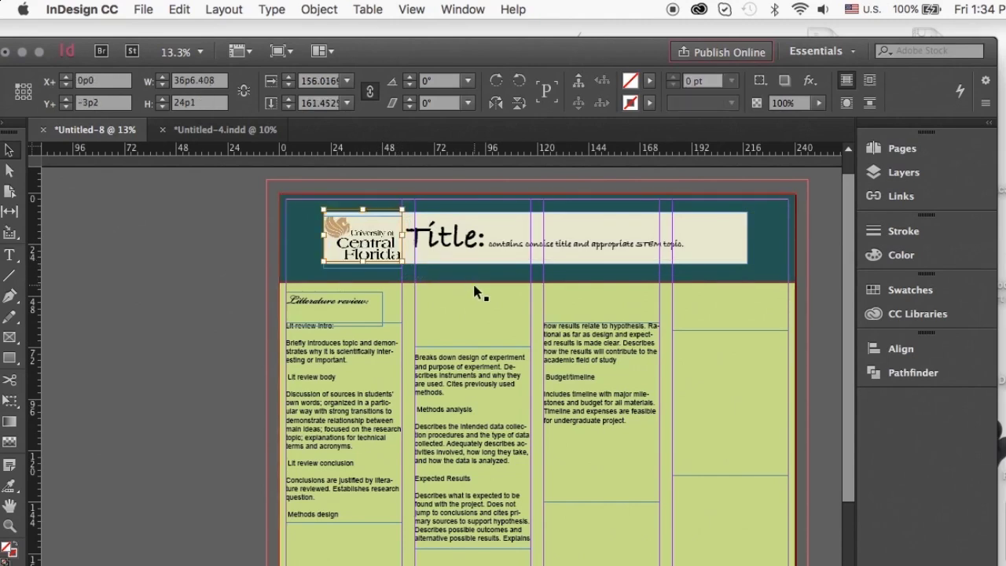
click(450, 256)
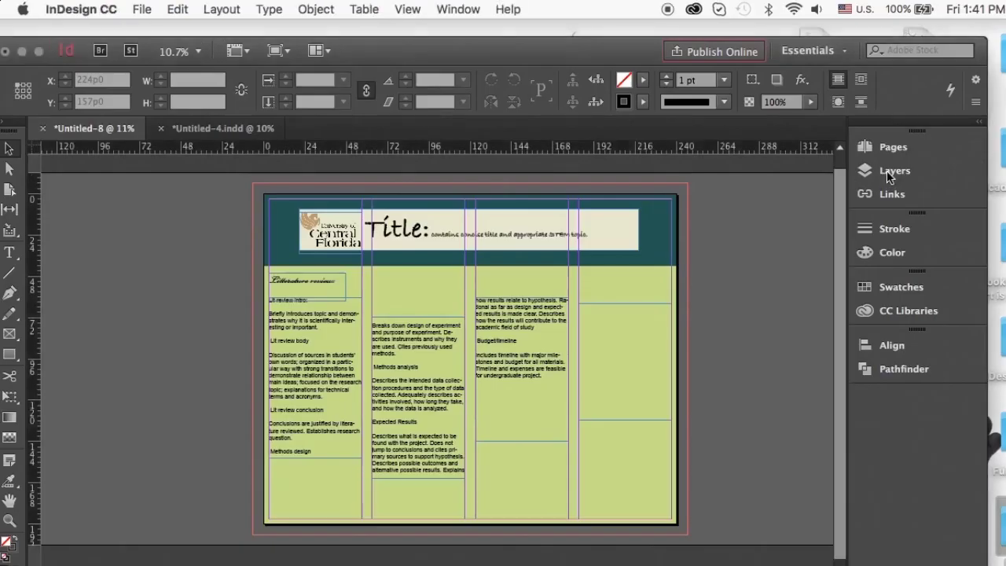
Step: Hide Layer 1 and cut the green background diagonally from the page's lower-left corner to its right edge just below the header band
click(888, 170)
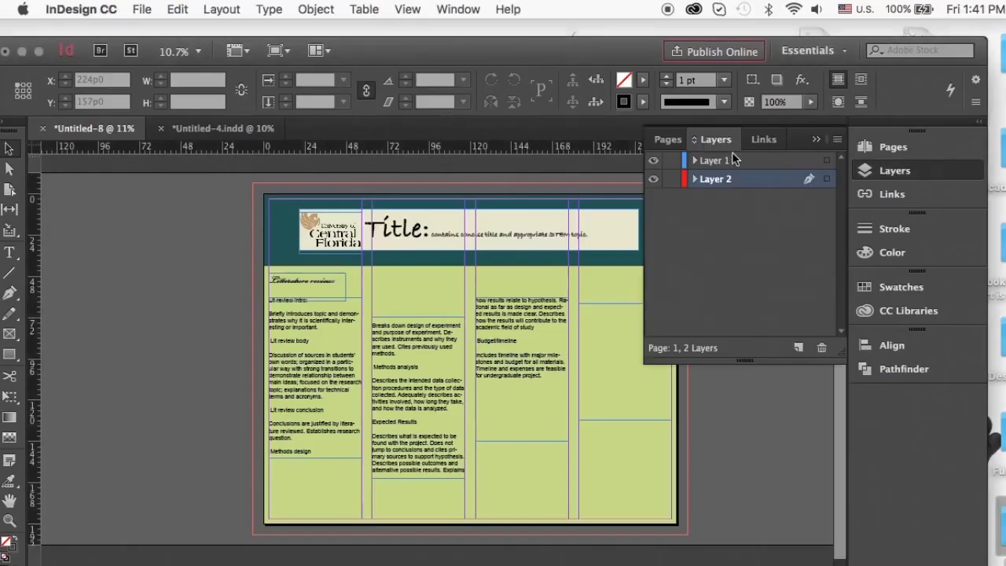
click(654, 162)
click(893, 170)
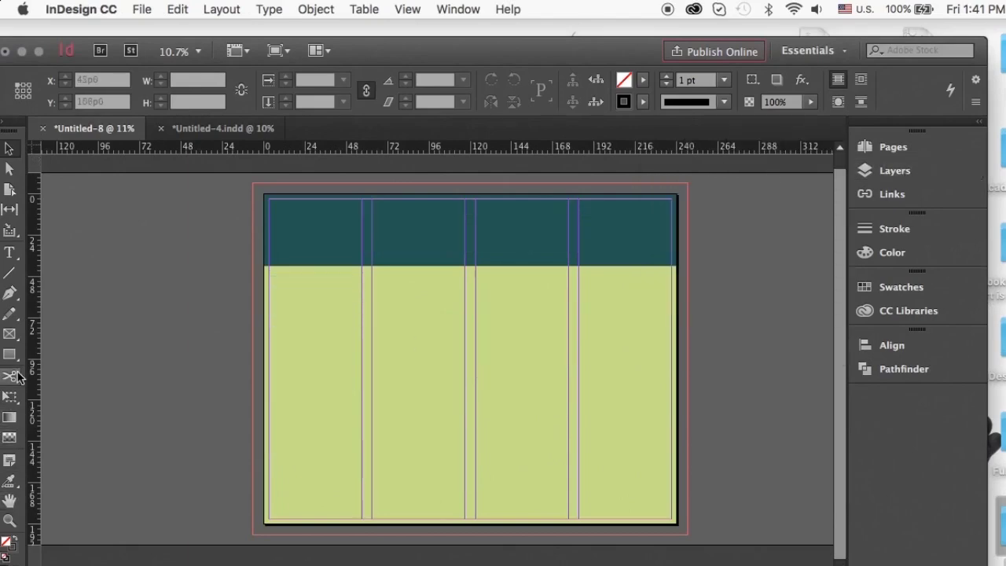
click(264, 523)
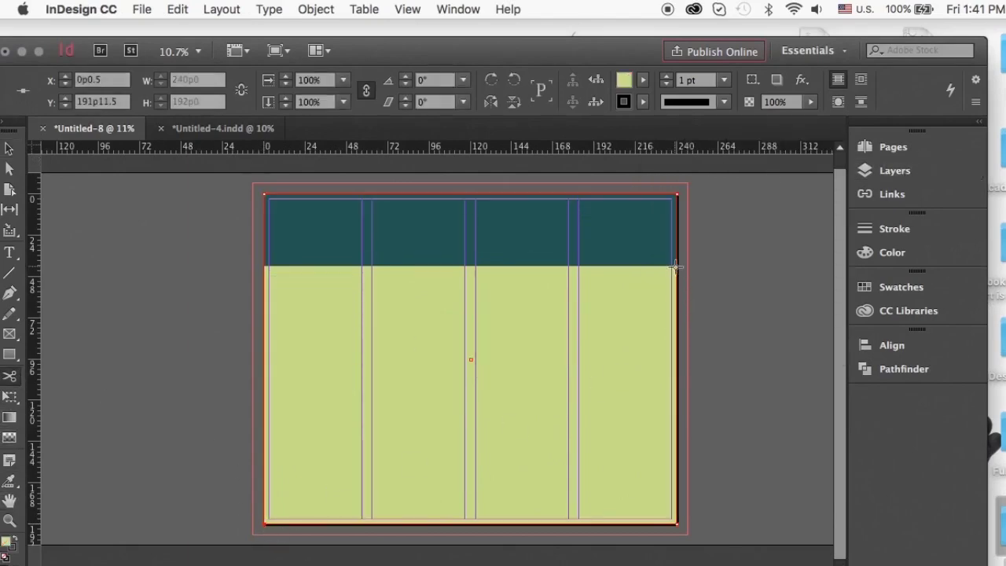
click(677, 267)
click(11, 151)
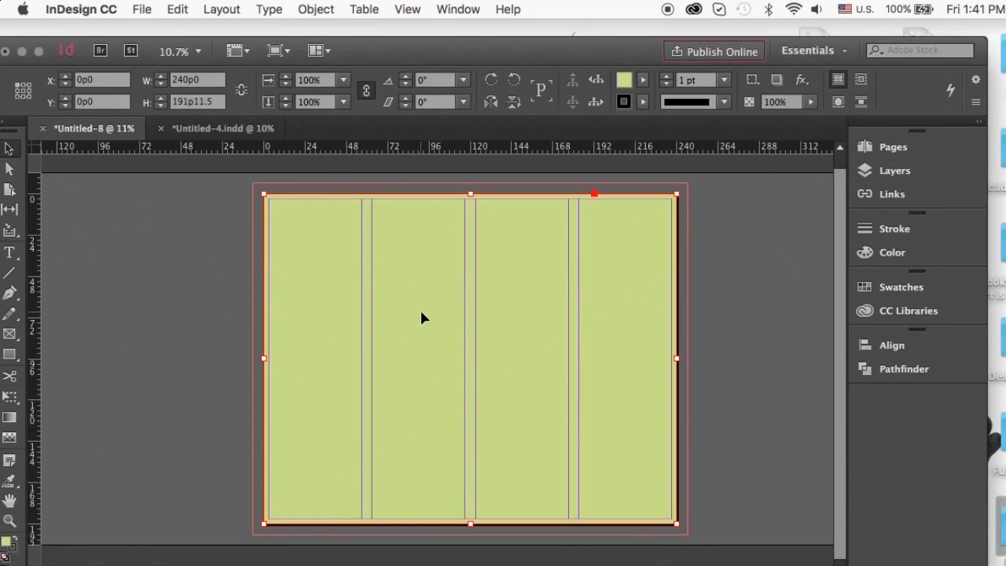
Step: Move the upper part of the cut green background up and to the left, to X -57p0, Y -17p6
drag(420, 315, 460, 348)
key(Left)
key(Left)
key(Left)
key(Left)
key(Left)
key(Left)
key(Left)
key(Left)
key(Left)
key(Left)
key(Left)
key(Left)
key(Left)
key(Left)
key(Left)
key(Left)
key(Left)
key(Left)
key(Left)
key(Left)
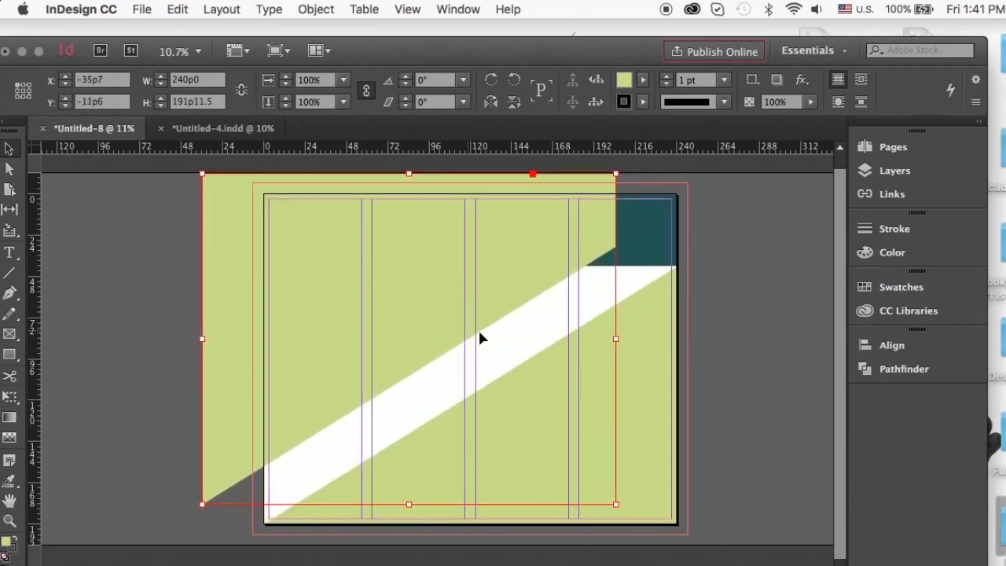
drag(407, 307, 378, 305)
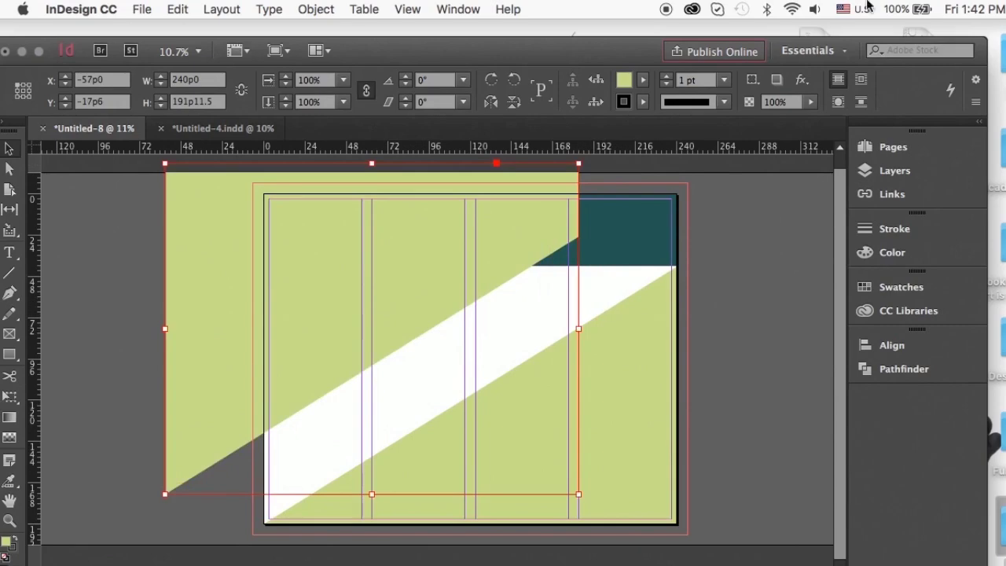
Step: Arrange the teal header band in front of the green background pieces
right_click(633, 229)
mouse_move(707, 316)
click(896, 334)
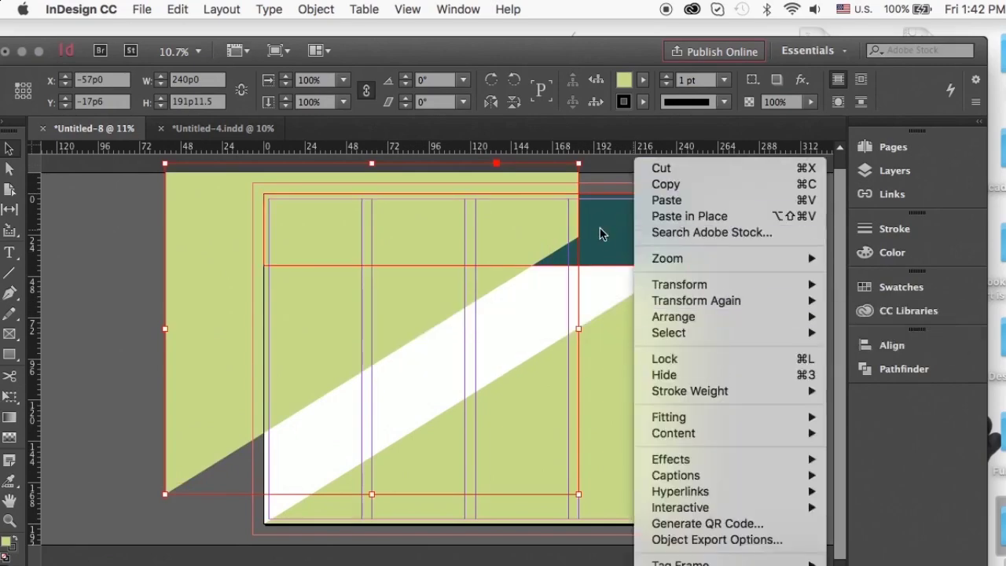
click(653, 242)
right_click(654, 242)
click(864, 332)
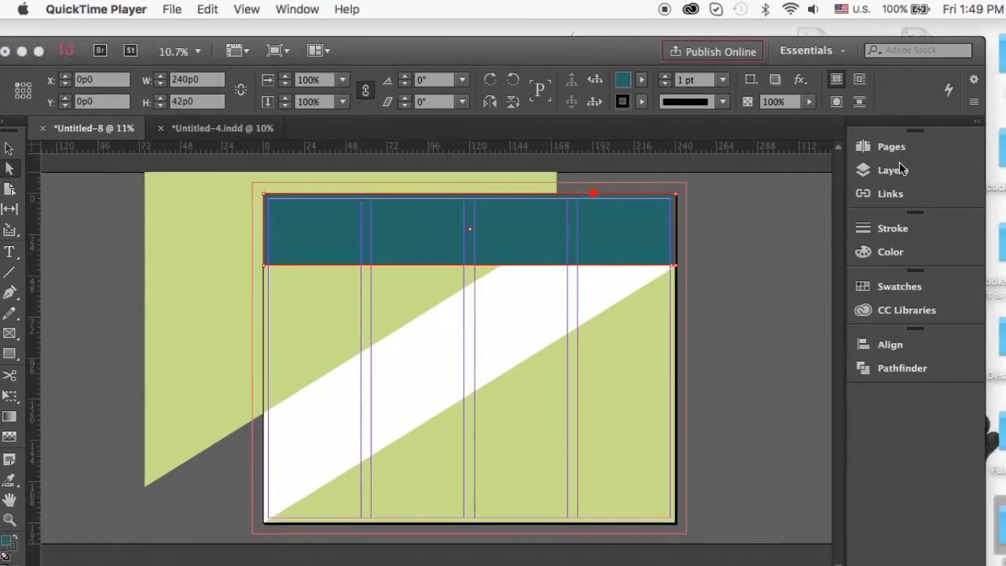
Step: Draw a rectangle about 239p11.5 by 192p0 over the whole page on Layer 2
click(902, 169)
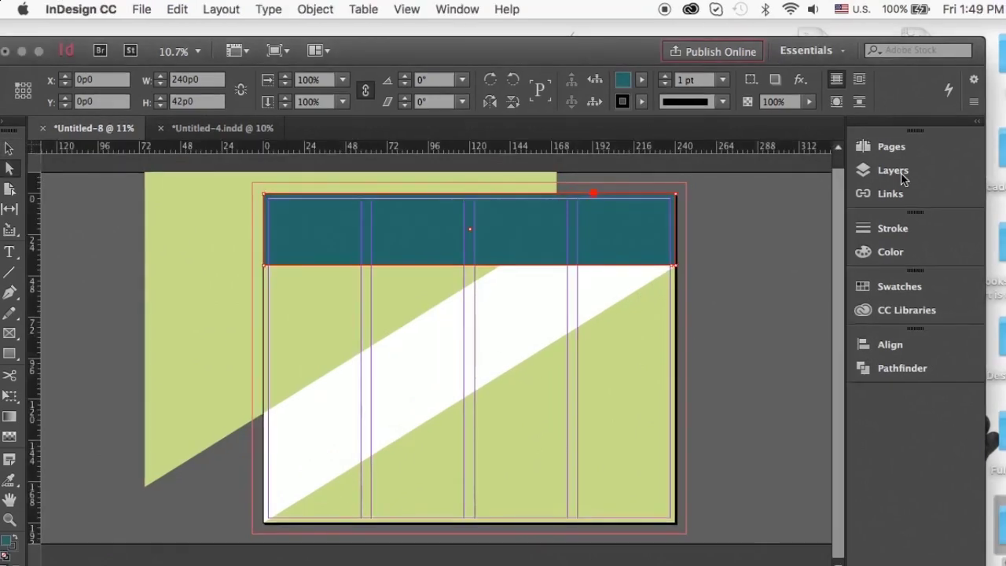
click(902, 171)
click(692, 180)
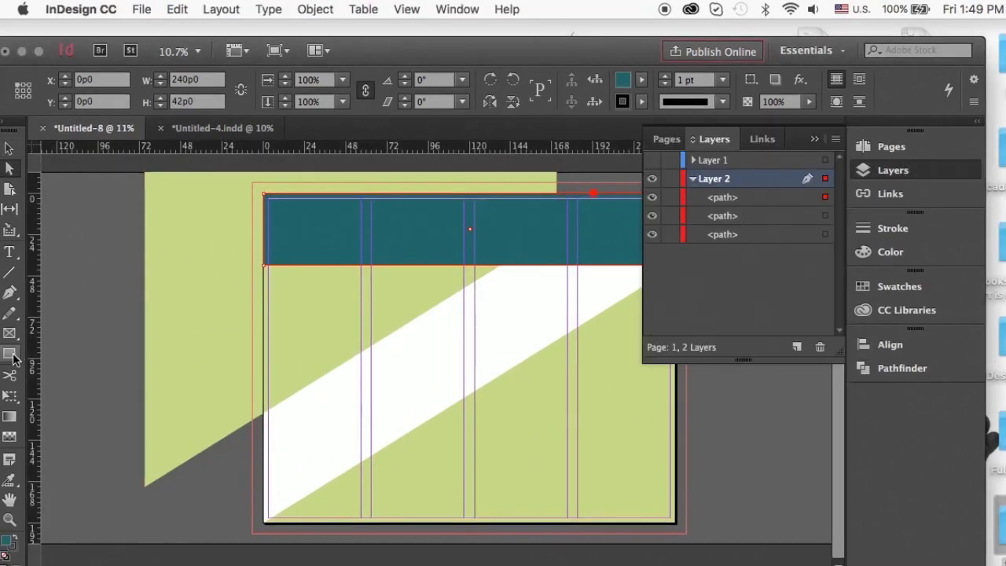
drag(267, 196, 677, 529)
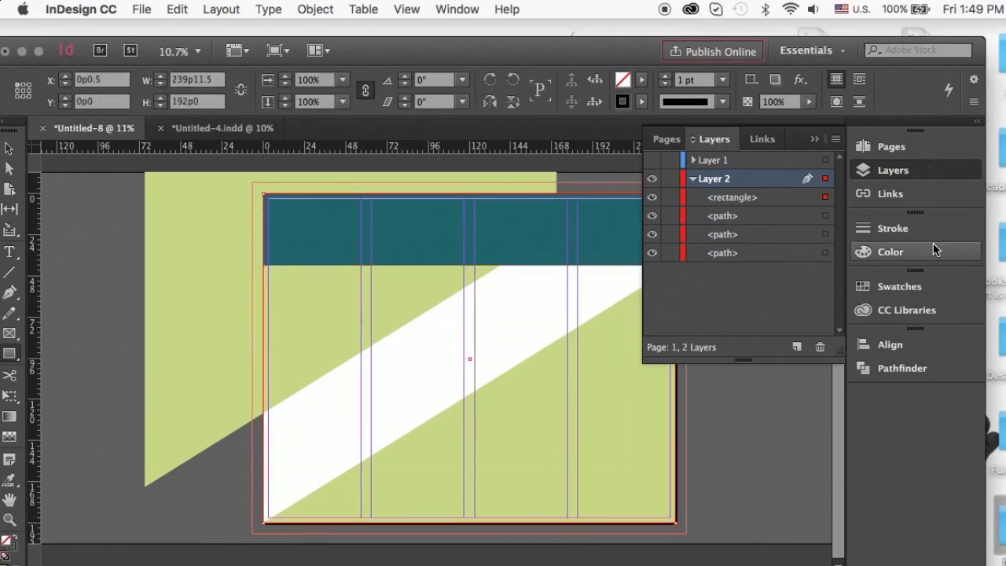
Step: Fill the page-sized rectangle with the C=82 teal from My Library and move it below the other shapes on Layer 2
click(863, 284)
scroll(817, 377, down, 5)
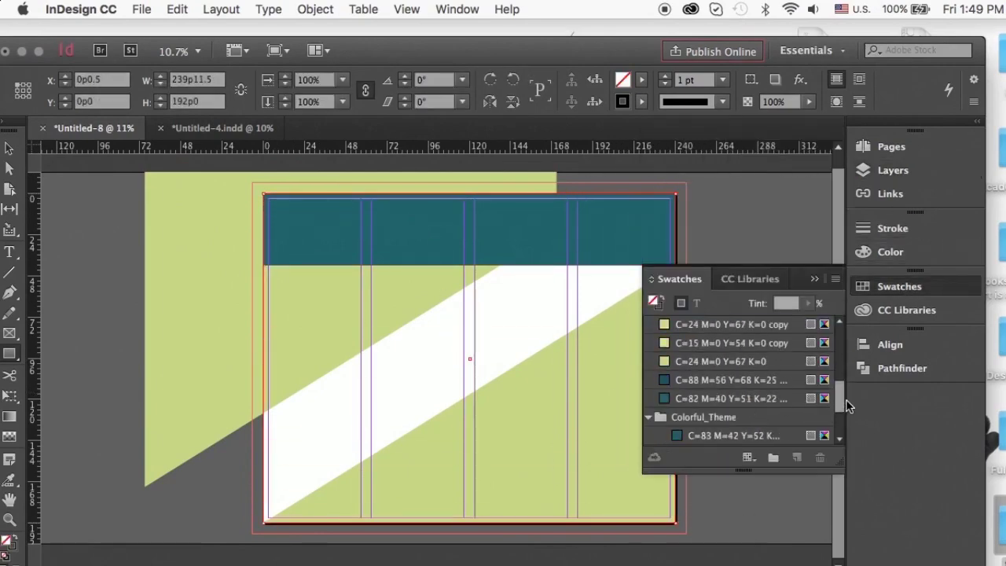
scroll(817, 377, up, 5)
click(749, 279)
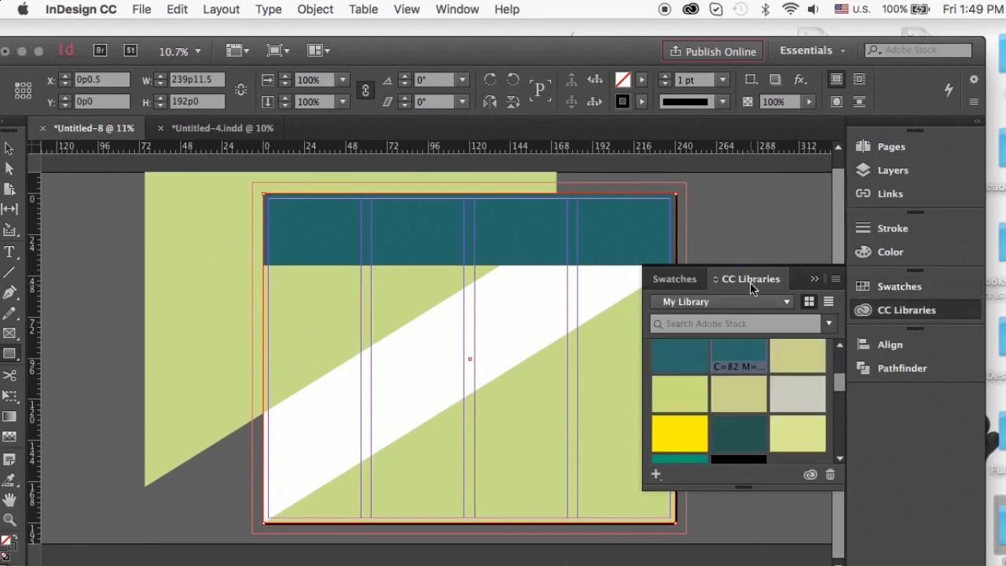
click(735, 353)
click(897, 314)
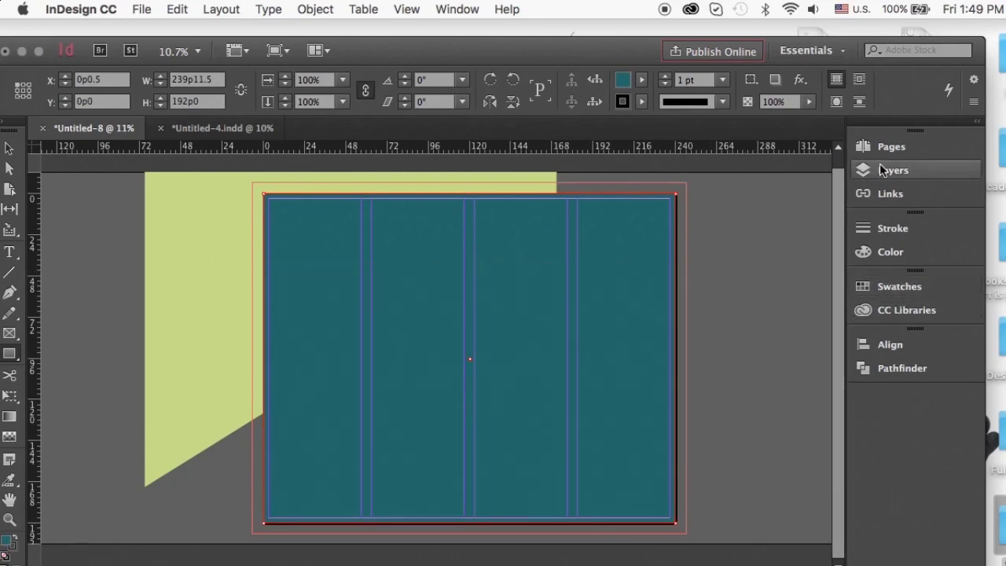
click(864, 170)
drag(767, 218, 771, 259)
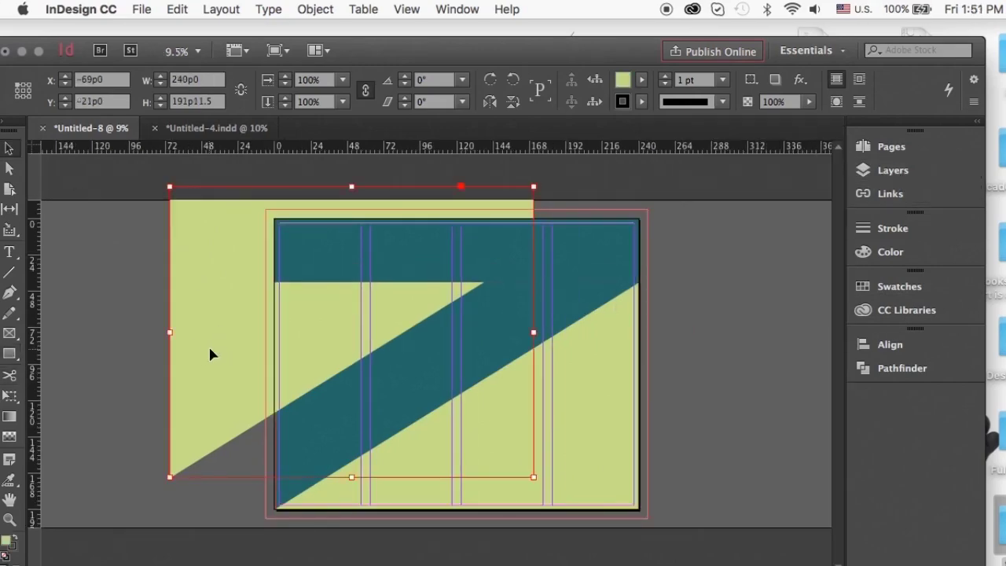
click(910, 374)
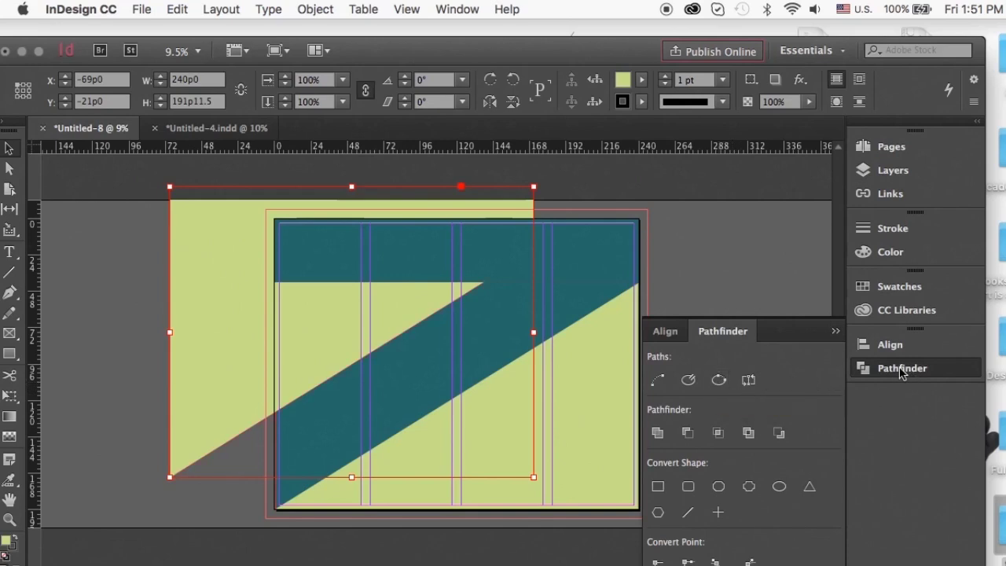
click(901, 372)
click(608, 402)
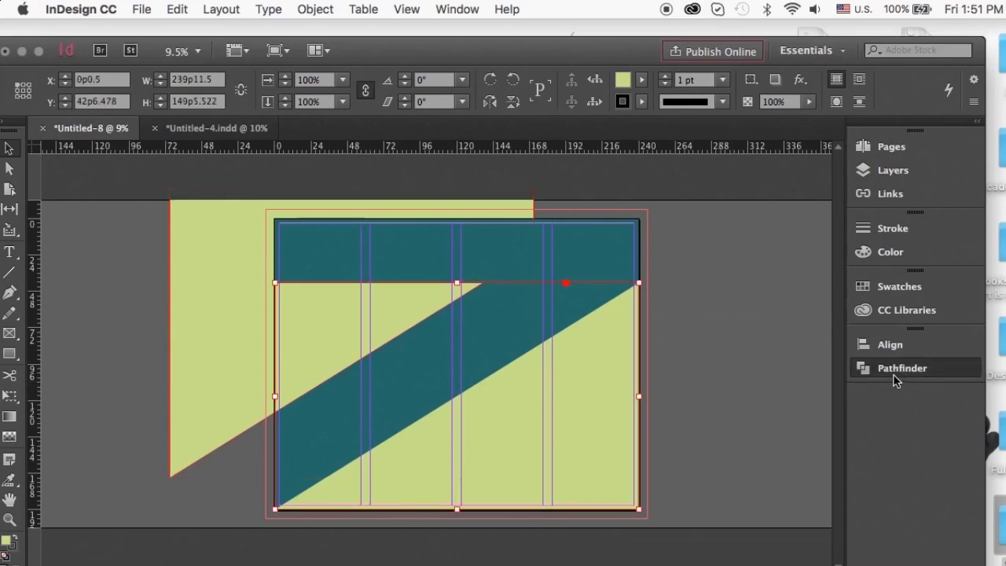
click(893, 375)
click(923, 372)
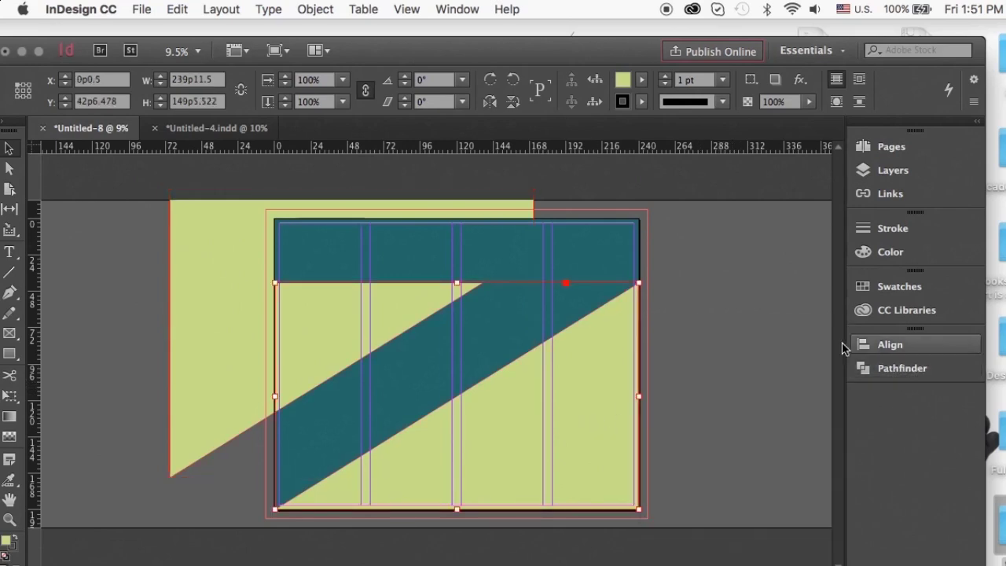
Step: Cut the upper green piece vertically along the page's left edge and remove the part outside the page
click(268, 337)
click(11, 377)
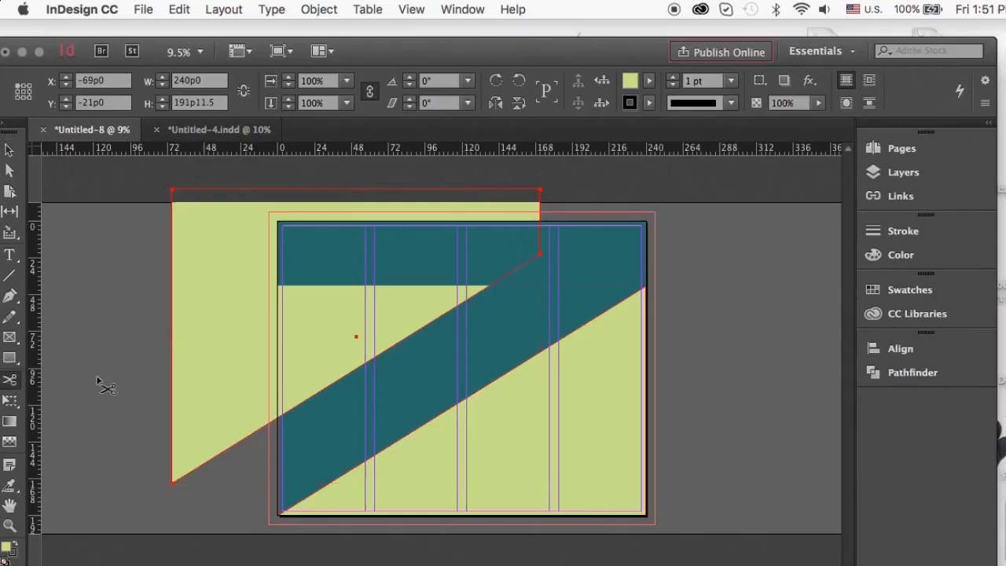
click(276, 419)
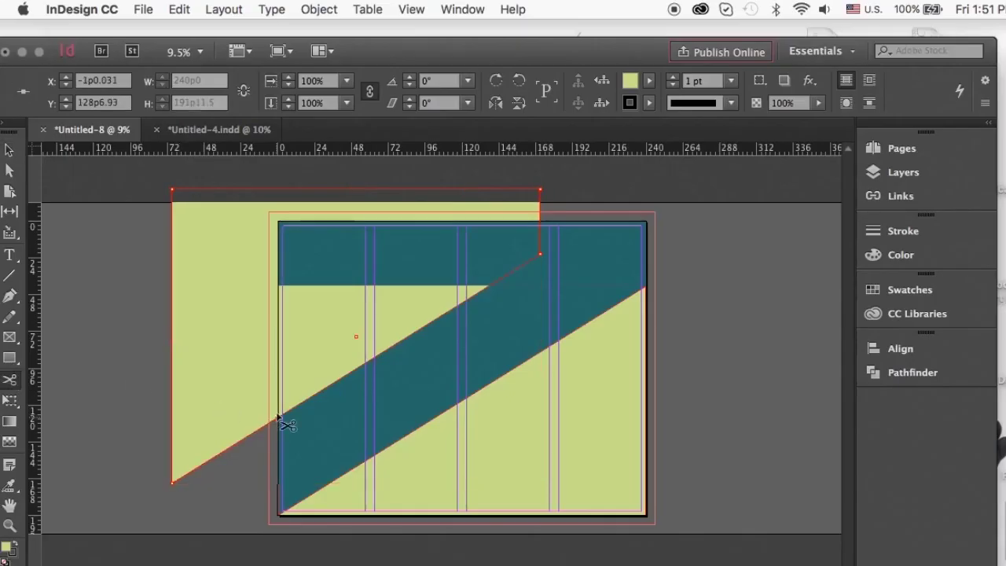
click(278, 189)
click(10, 151)
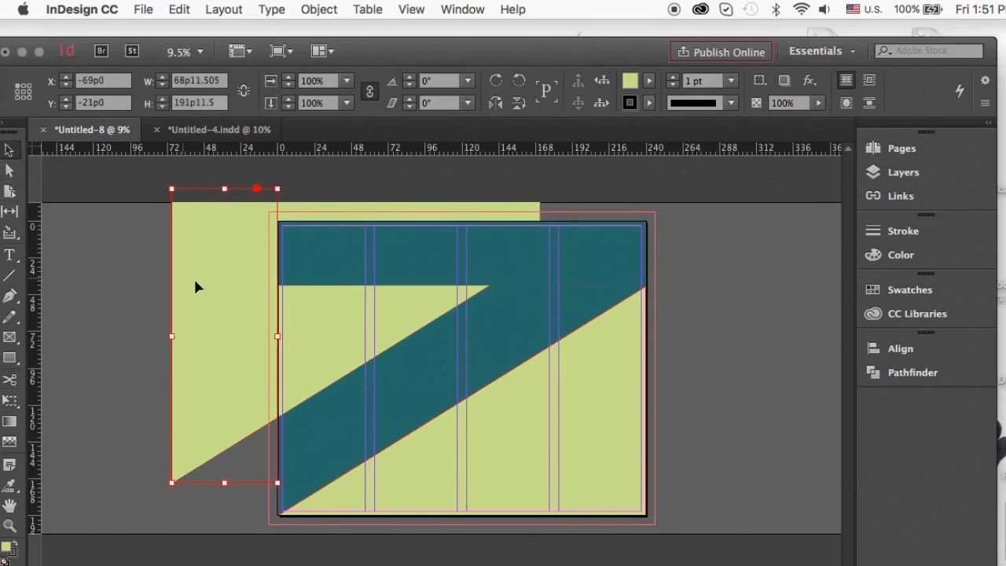
drag(198, 285, 175, 287)
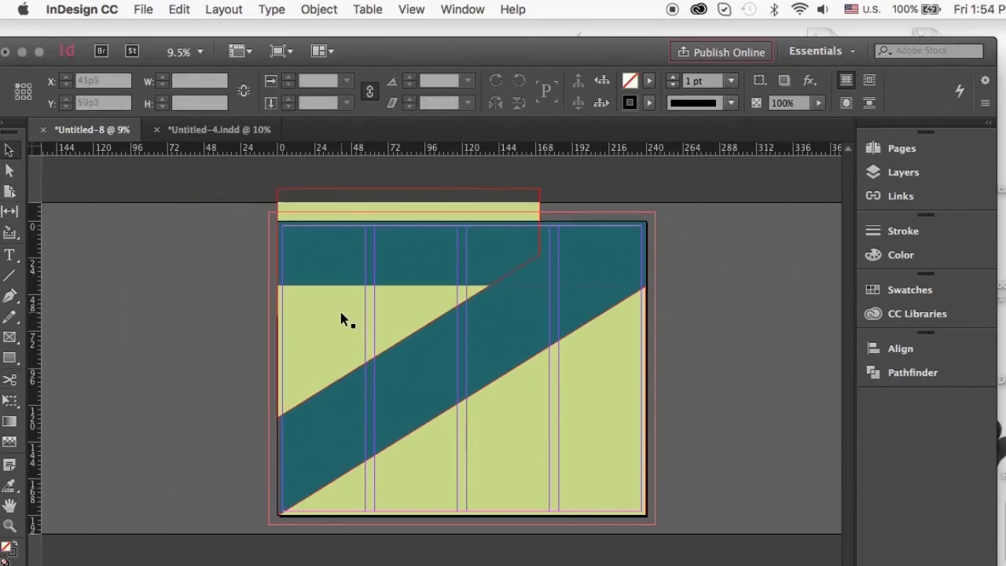
Step: Resize the upper green piece to about 154p0 by 128p7 from the page's top edge and give it a teal Thin - Thin stroke
click(341, 312)
drag(540, 186, 513, 221)
click(649, 109)
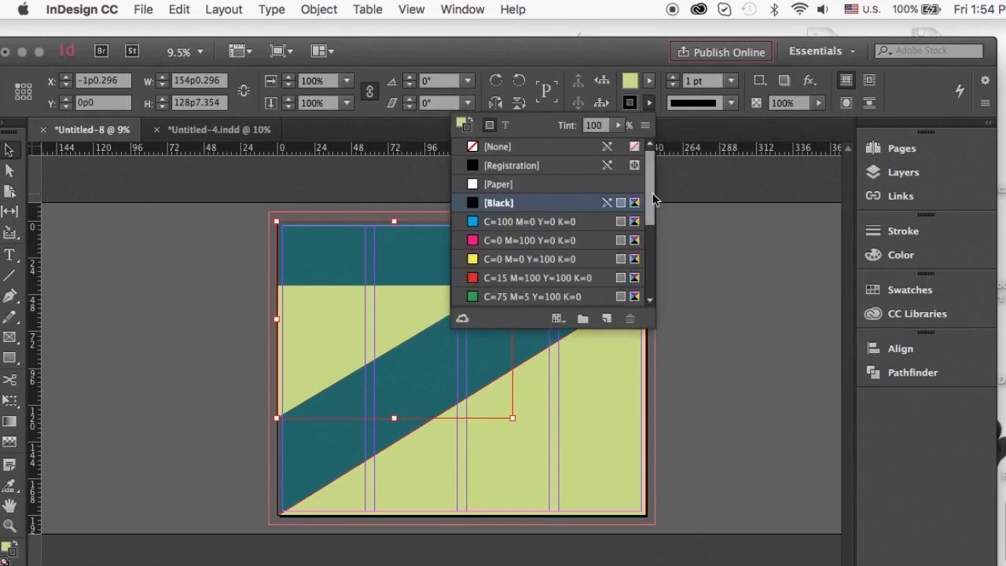
scroll(550, 220, down, 5)
click(542, 268)
click(731, 103)
click(707, 215)
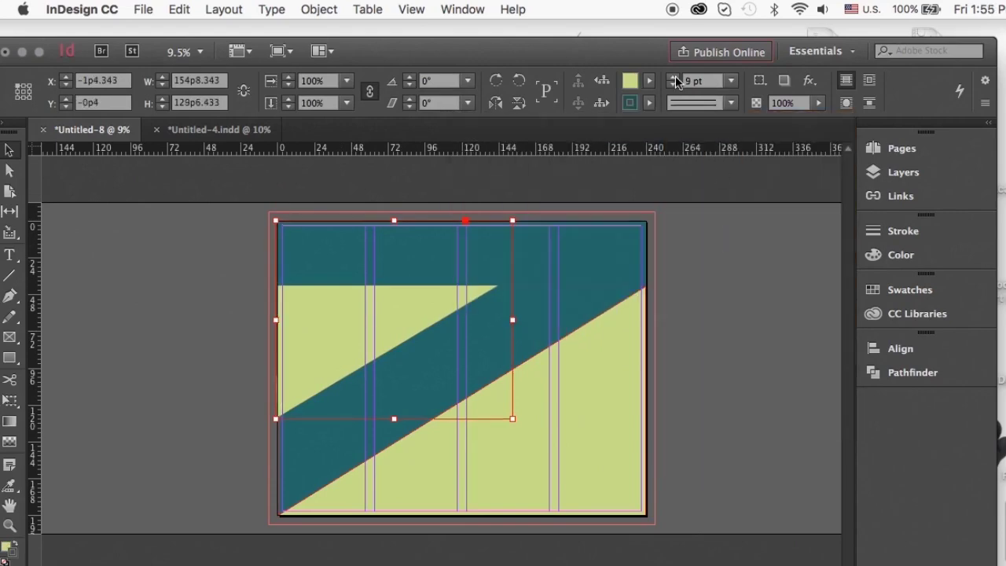
Step: Set the stroke weight of the upper green piece to 20 pt
scroll(535, 369, up, 4)
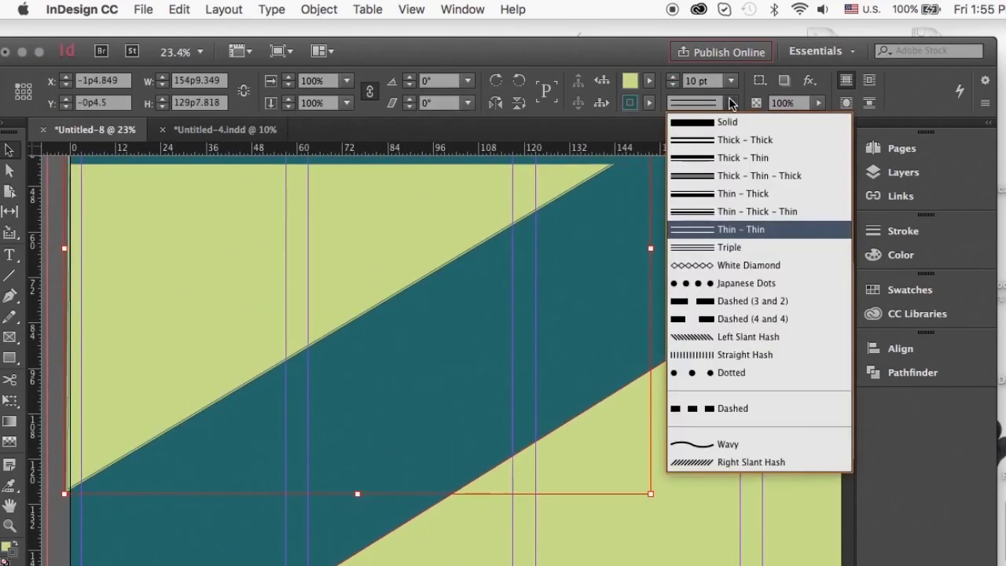
click(731, 103)
drag(682, 81, 722, 81)
text(20)
click(662, 191)
scroll(693, 382, down, 3)
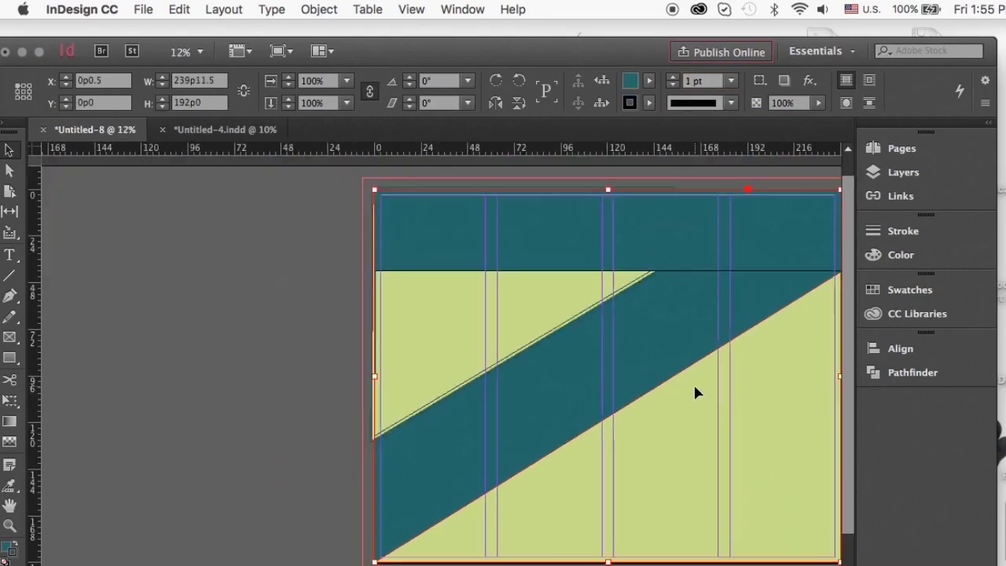
Step: Try other multi-line stroke types on the upper green piece and set its stroke weight to 40 pt
click(566, 297)
click(731, 103)
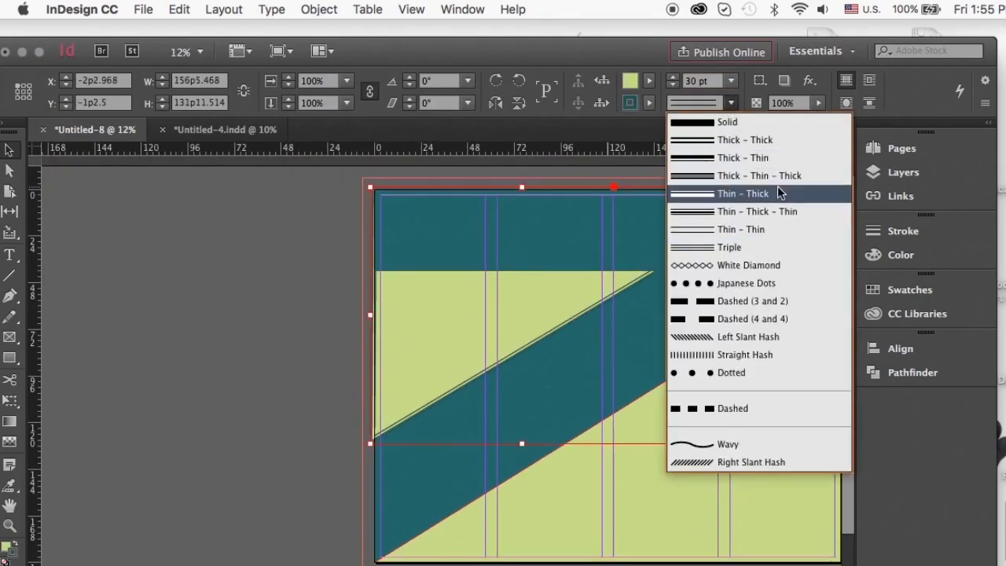
click(788, 211)
click(731, 103)
click(715, 159)
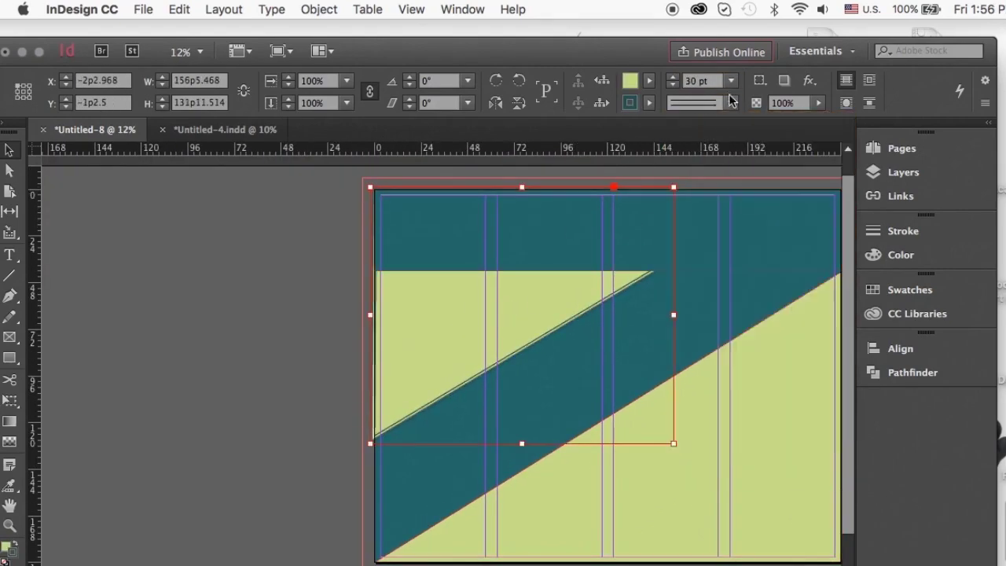
click(730, 80)
click(721, 386)
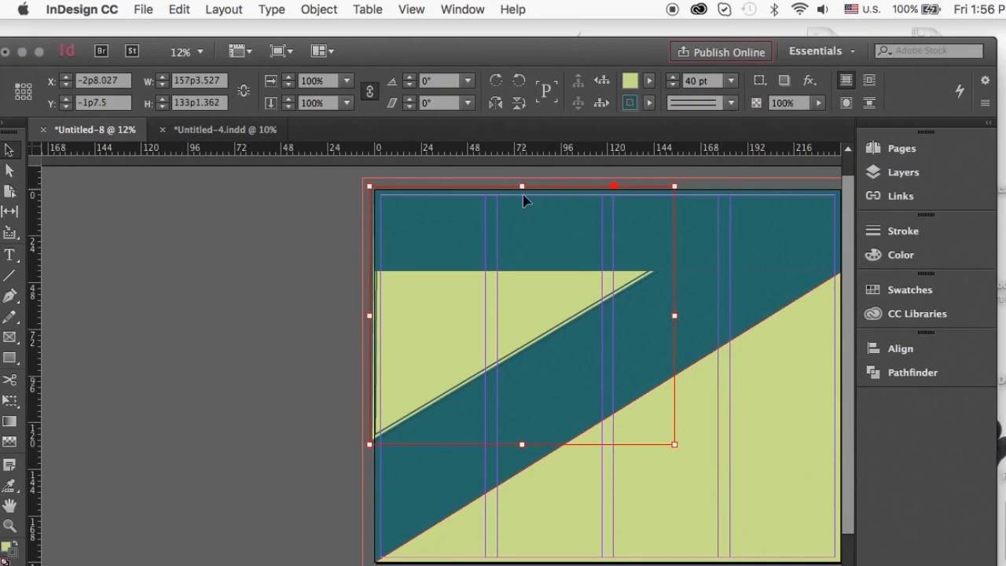
Step: Give the lower green piece a 20 pt teal Thin - Thin stroke
click(750, 394)
click(731, 80)
click(711, 387)
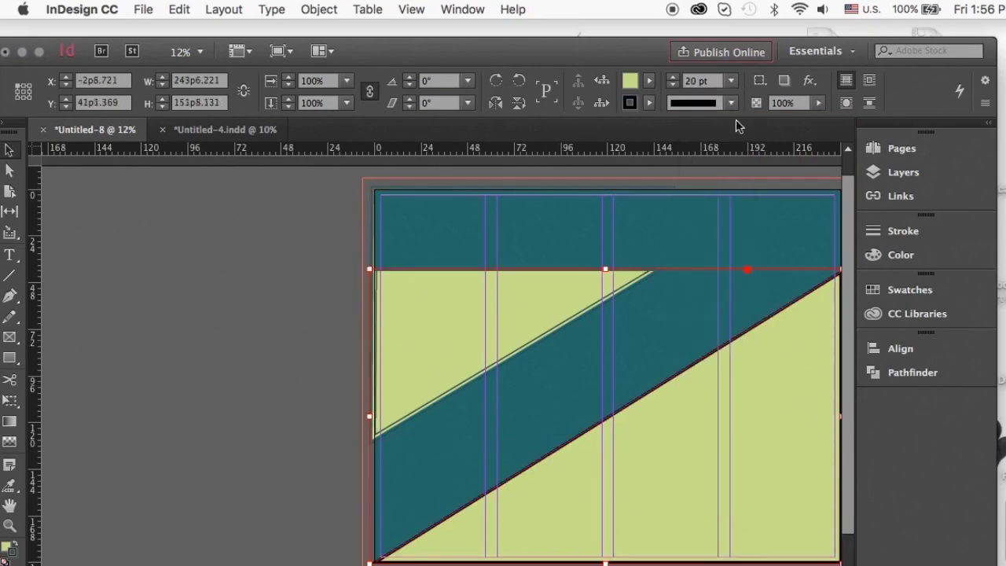
click(730, 103)
click(733, 230)
click(649, 103)
scroll(633, 234, down, 8)
click(528, 260)
click(707, 315)
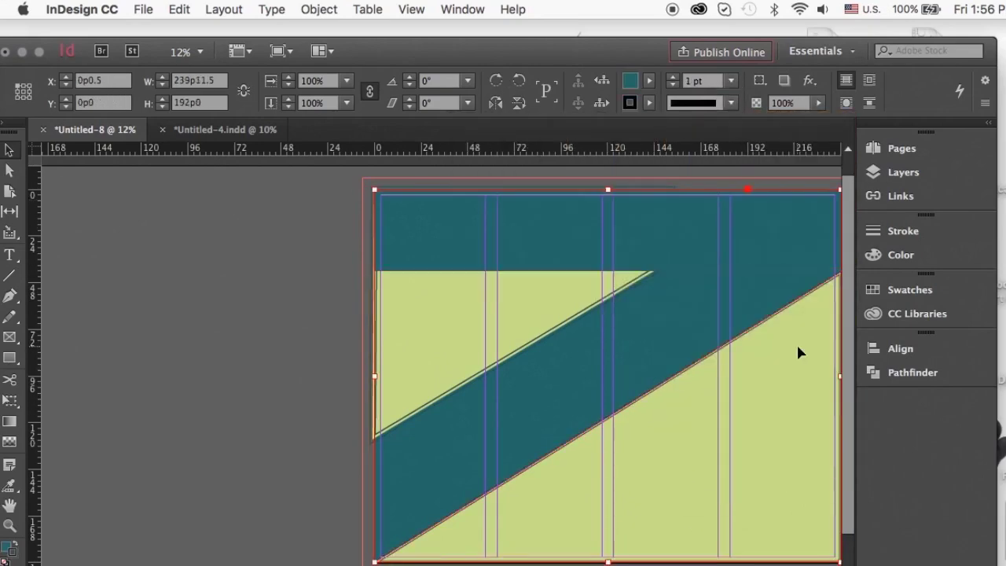
Step: Move the layer holding the title, logo and text above the background shapes in the layer order
click(929, 174)
drag(711, 274, 707, 162)
click(700, 180)
click(912, 172)
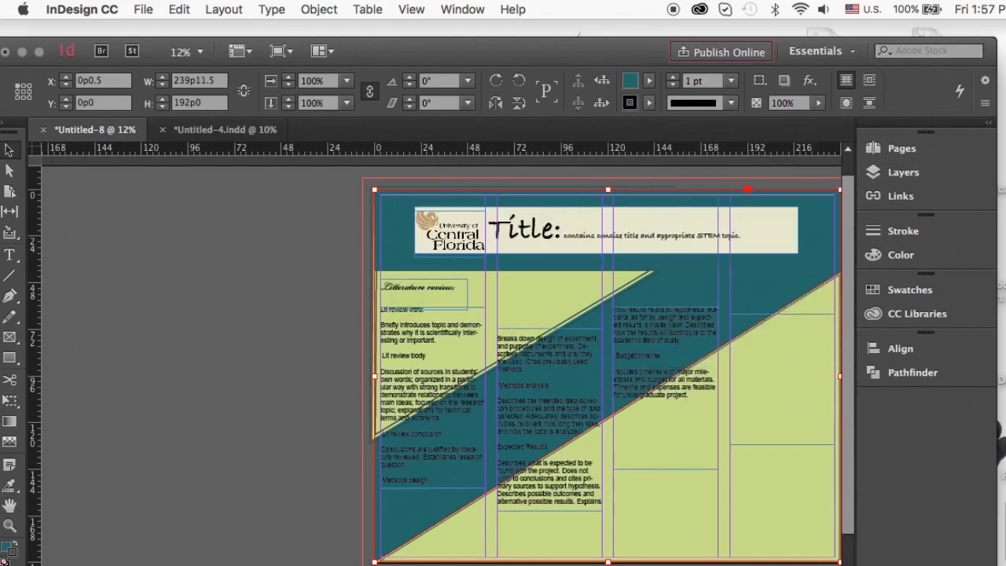
Step: Fill the first column's text frame with the light gray C=22 color from My Library
scroll(487, 361, right, 4)
scroll(440, 353, down, 1)
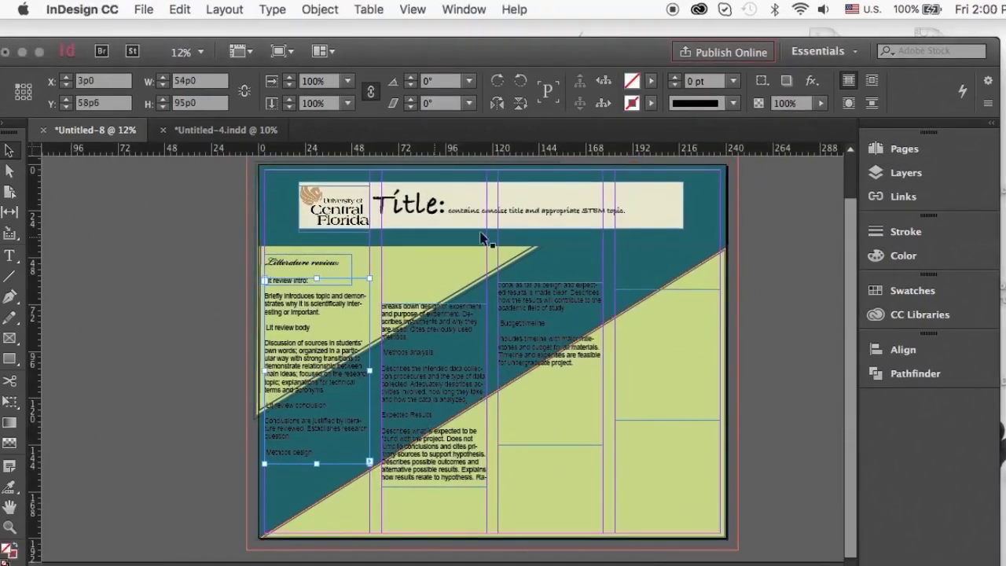
click(649, 80)
drag(653, 157, 654, 255)
click(655, 112)
click(912, 292)
click(916, 314)
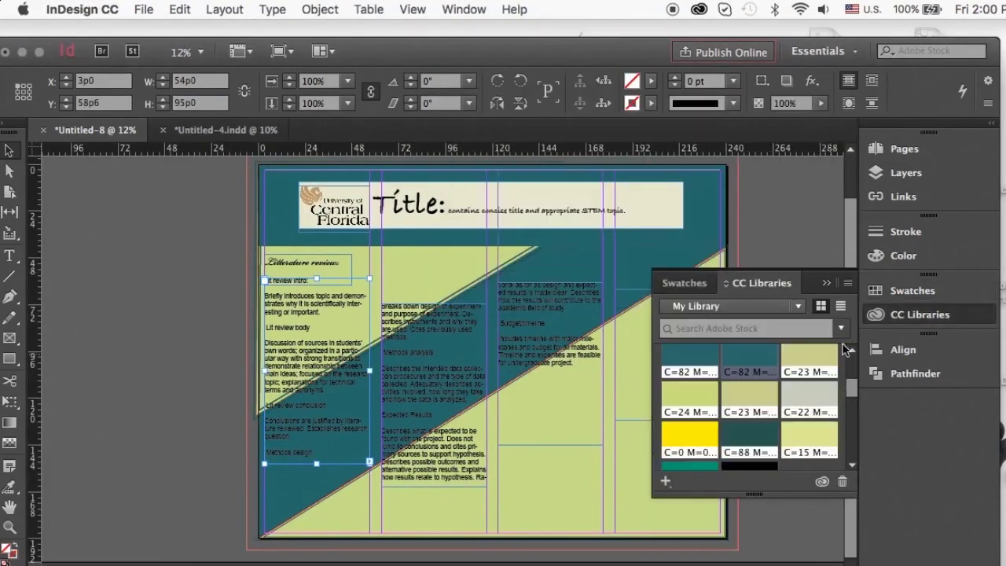
click(811, 397)
drag(853, 381, 854, 418)
click(918, 315)
Step: Color all the text in the first column's frame white
click(9, 255)
drag(322, 456, 266, 279)
click(904, 255)
click(912, 290)
click(699, 355)
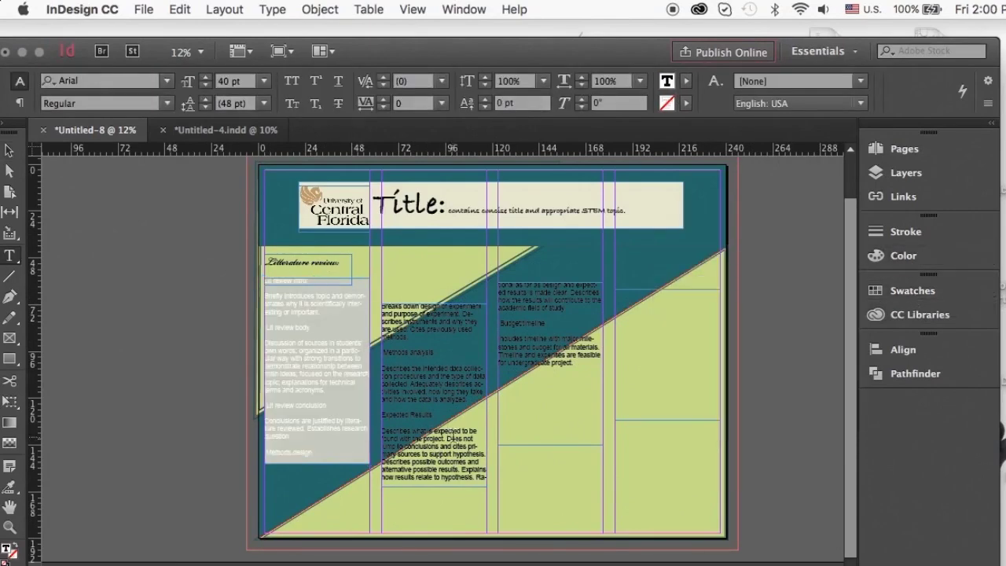
Step: Fill the second and third column text frames with the light gray C=22 color from My Library
click(9, 150)
click(451, 430)
click(918, 314)
drag(852, 367, 848, 395)
click(811, 360)
click(550, 337)
click(811, 360)
Step: Color all the text in the second and third column frames white
click(9, 256)
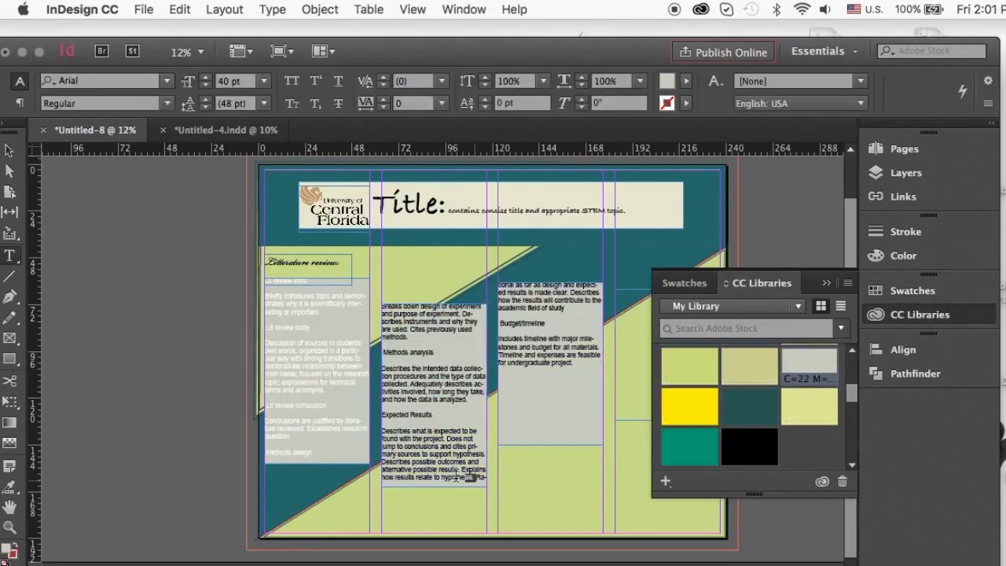
drag(475, 477, 383, 307)
click(689, 383)
drag(575, 364, 499, 284)
click(689, 381)
click(917, 314)
Step: Move the second and third column text frames down and shorten both, making the second one about 67p6 high
click(10, 150)
drag(430, 358, 435, 434)
drag(439, 561, 439, 509)
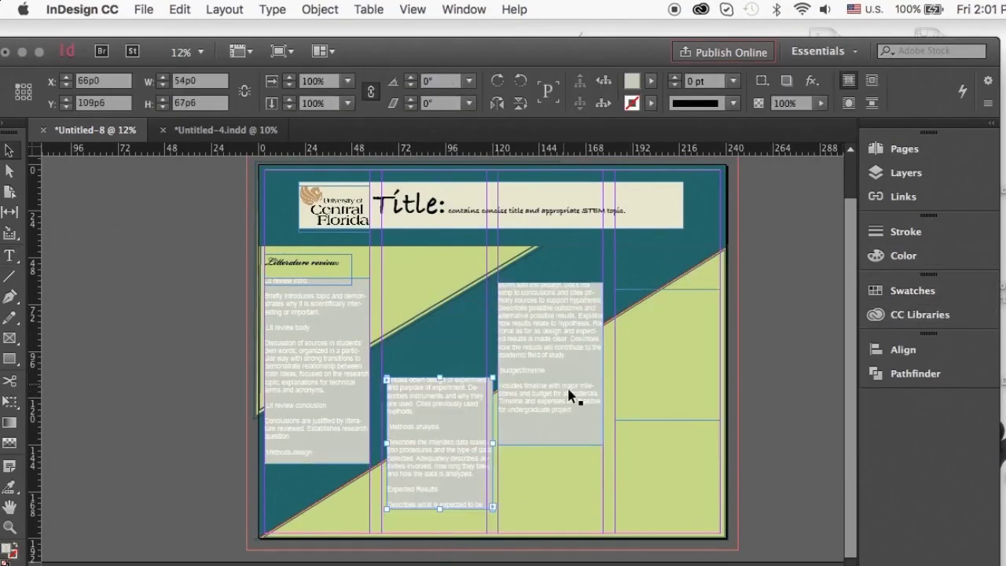
drag(567, 384, 575, 413)
drag(559, 474, 560, 431)
Step: Move the first column's text frame, its Litterature review heading and the fourth column's frame down
drag(314, 339, 327, 381)
drag(306, 275, 315, 320)
click(393, 305)
drag(691, 359, 697, 384)
click(157, 363)
Step: Draw a 10p0 by 10p0 circle above the second column's text frame and fill it with yellow
click(11, 359)
click(48, 378)
drag(420, 338, 404, 359)
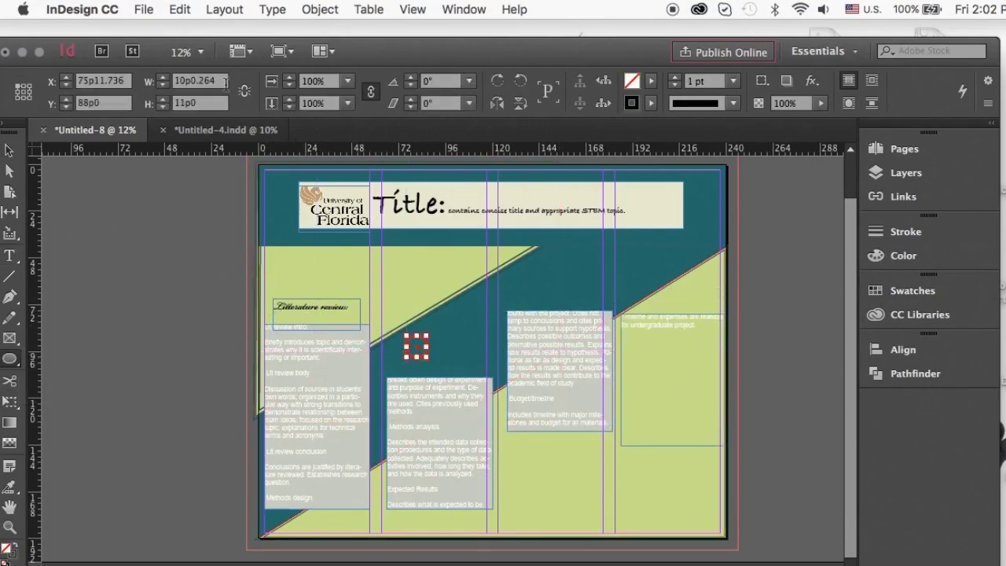
click(651, 81)
click(516, 237)
click(652, 82)
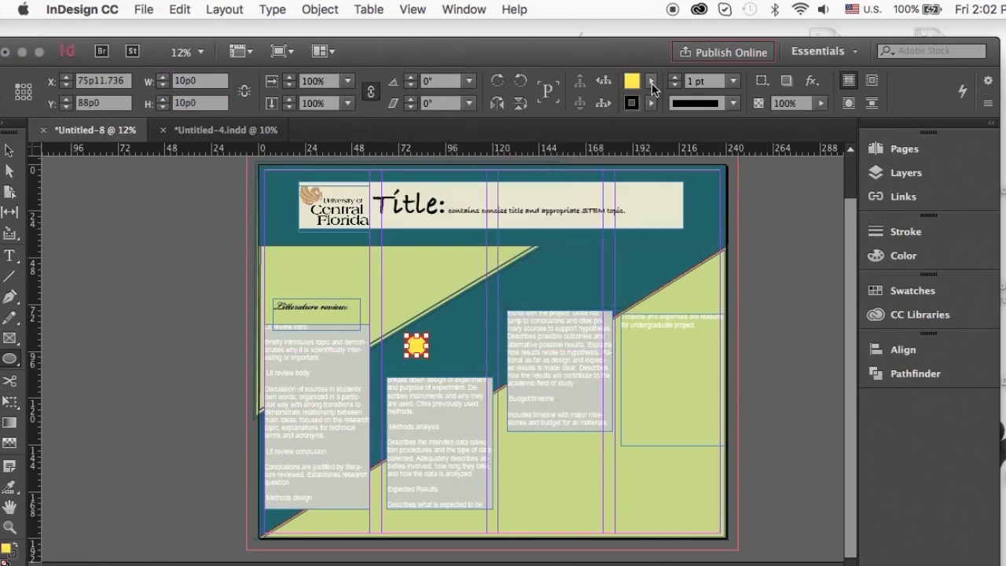
Step: Give the yellow circle a Drop Shadow effect and try Gradient Feather and Basic Feather on it
right_click(416, 346)
mouse_move(503, 464)
click(654, 487)
drag(393, 131, 848, 133)
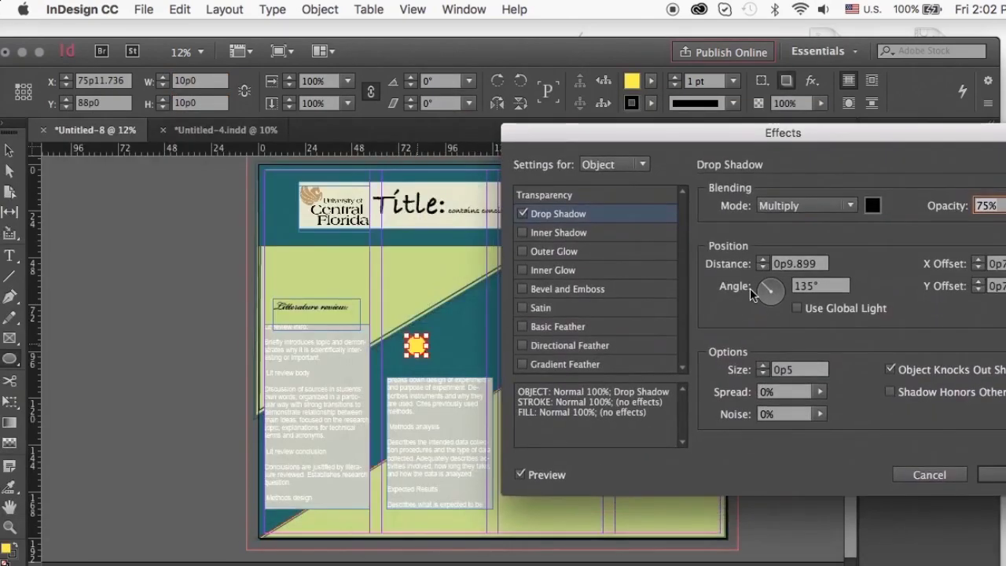
click(524, 364)
click(524, 364)
click(530, 329)
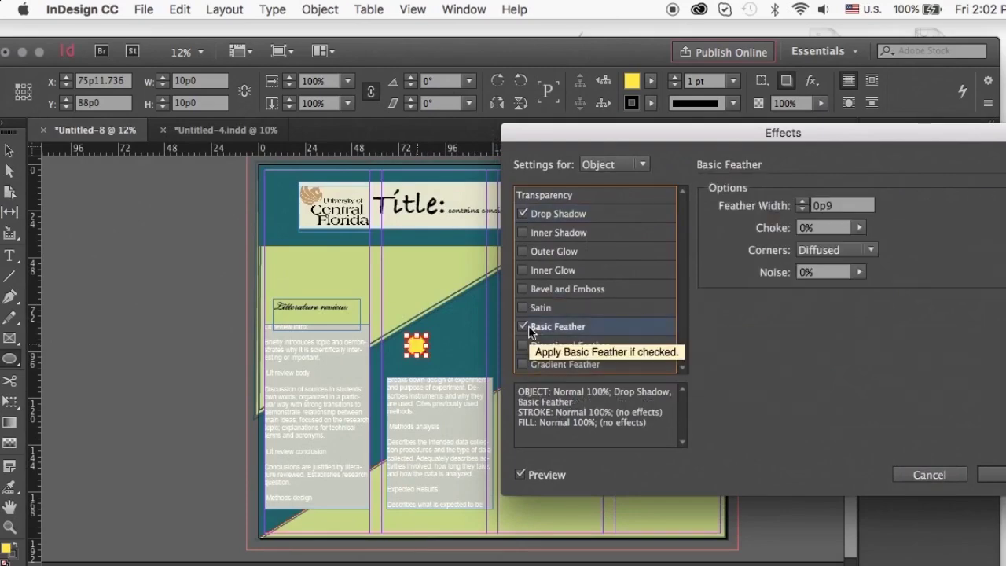
click(994, 475)
Step: Draw a rectangle about 241p6 by 29p7 across the page's lower half and fill it with cream from My Library
click(458, 360)
key(m)
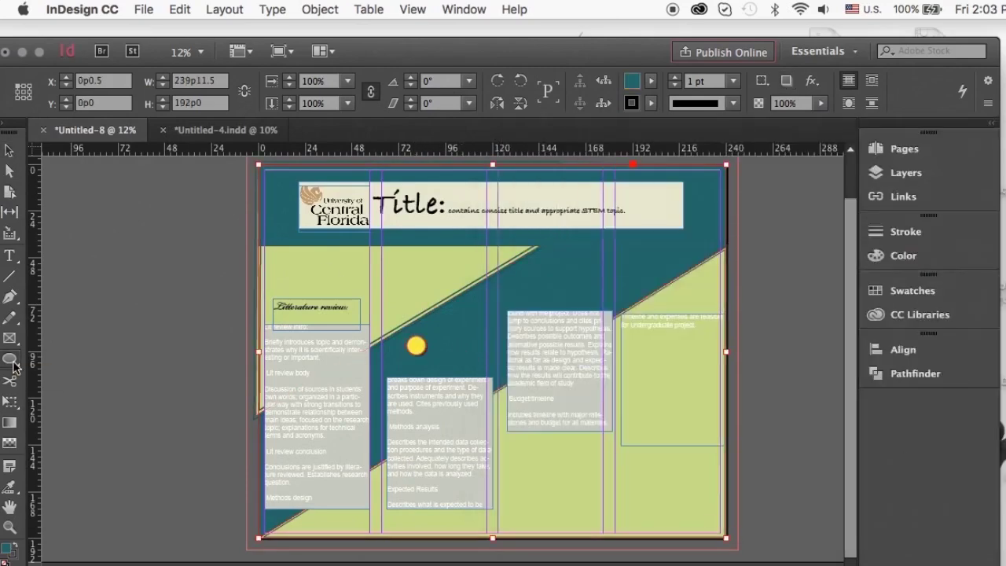
mouse_move(239, 388)
mouse_down()
mouse_move(595, 414)
mouse_move(710, 445)
mouse_up()
click(919, 314)
scroll(789, 409, down, 3)
click(789, 392)
click(9, 150)
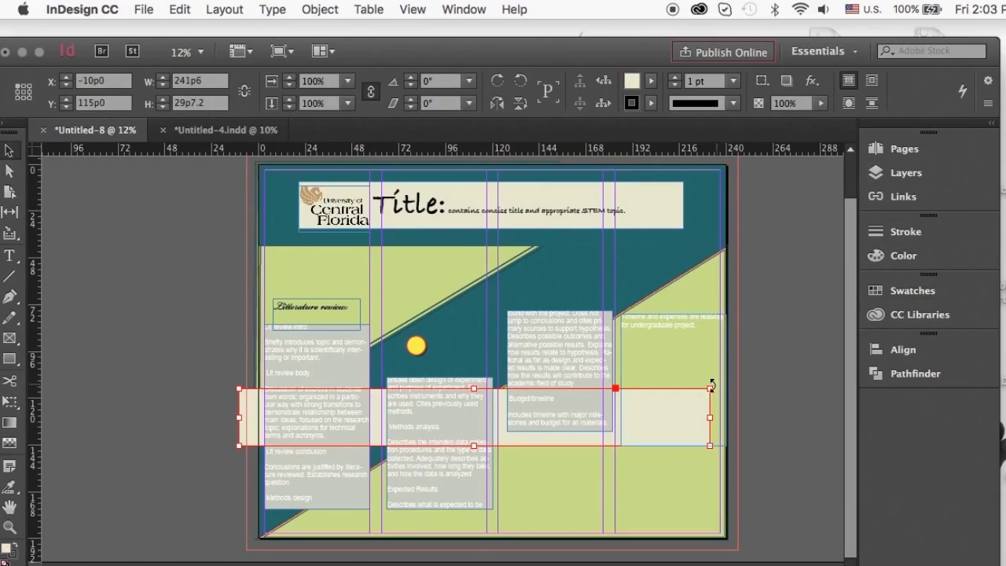
Step: Rotate the cream strip to 31°, place it along the teal diagonal band and resize it to about 252p2 by 24p6
drag(712, 384, 664, 265)
drag(500, 406, 481, 336)
drag(442, 321, 447, 329)
drag(257, 471, 240, 480)
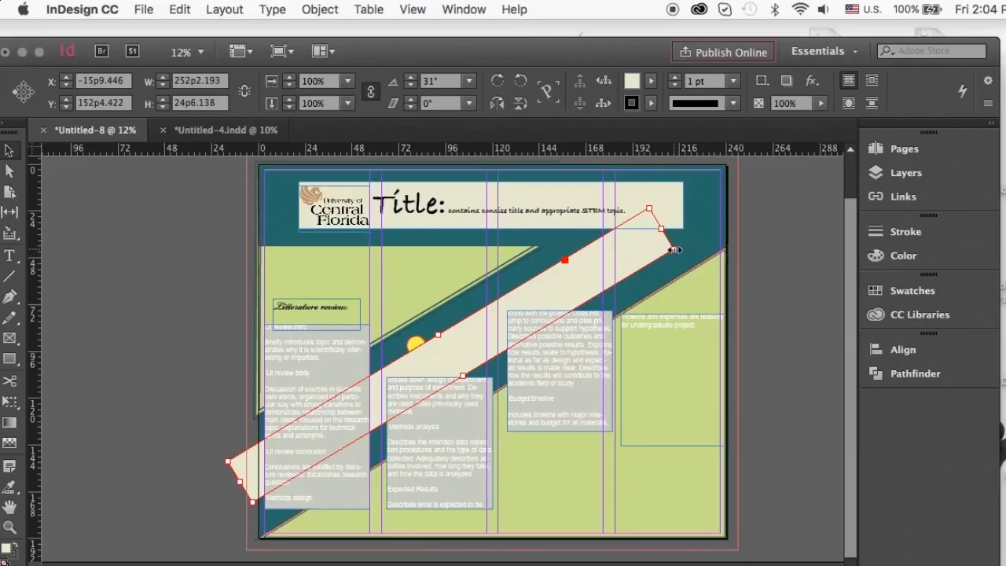
Step: Stack the teal header above the cream strip and move the yellow circle down to the second column's text frame
click(705, 228)
click(906, 173)
drag(751, 256, 750, 210)
click(742, 257)
click(656, 253)
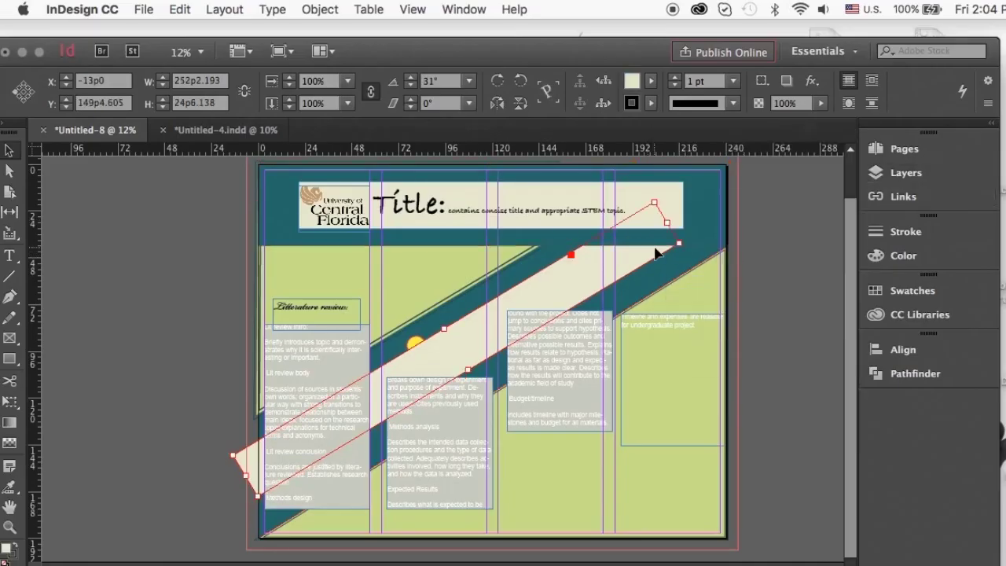
drag(412, 344, 404, 370)
Step: Set 2p0 left and right indents and 0 space before on the first column's text
scroll(433, 390, up, 5)
scroll(313, 371, left, 5)
click(9, 256)
scroll(413, 354, down, 4)
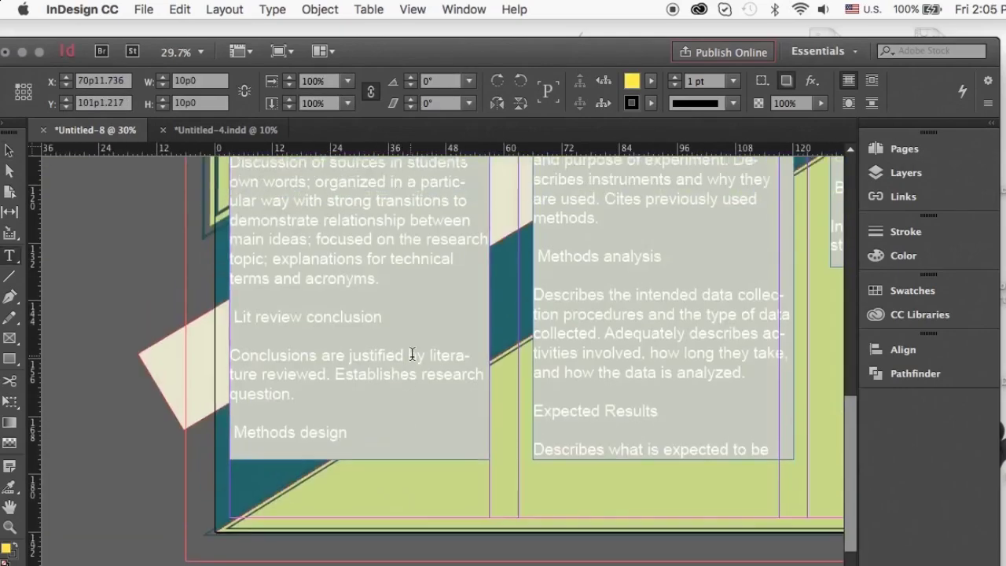
drag(348, 431, 285, 104)
drag(198, 81, 174, 81)
text(2)
key(Tab)
text(2	2)
key(Tab)
drag(393, 81, 364, 81)
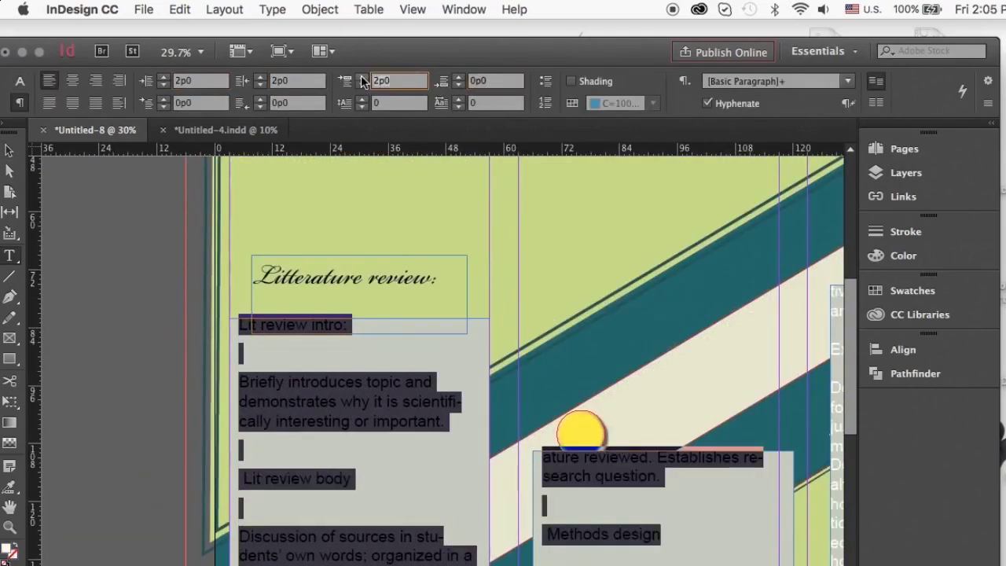
text(0)
key(Tab)
Step: Set 2p0 left and right indents on the text in the second and third columns
scroll(571, 296, down, 5)
drag(551, 378, 629, 528)
drag(196, 81, 174, 81)
text(2	2)
click(788, 420)
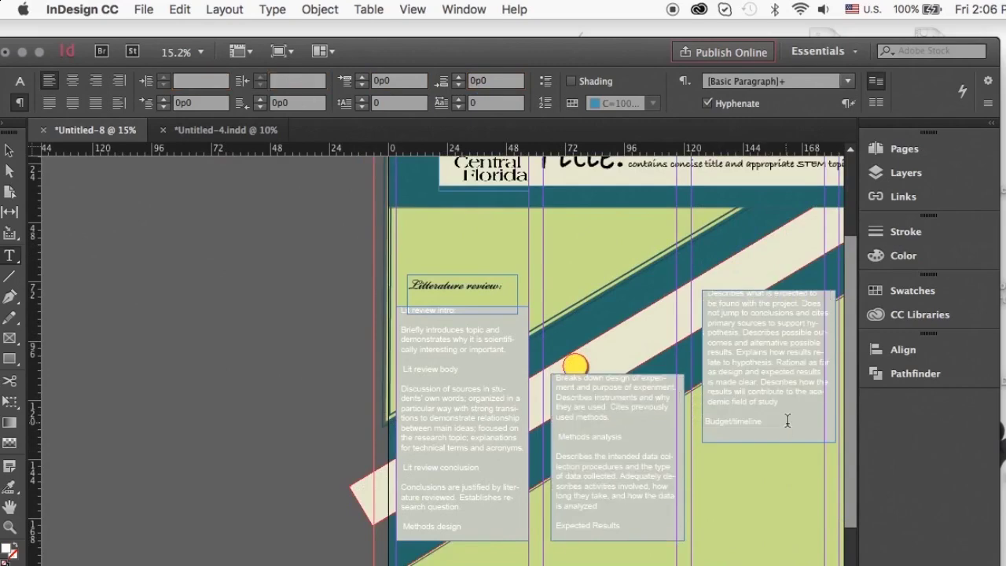
drag(788, 420, 705, 289)
drag(195, 81, 175, 81)
text(2	2)
Step: Wrap the second column's text around the yellow circle's object shape with an offset of 0p8
click(463, 9)
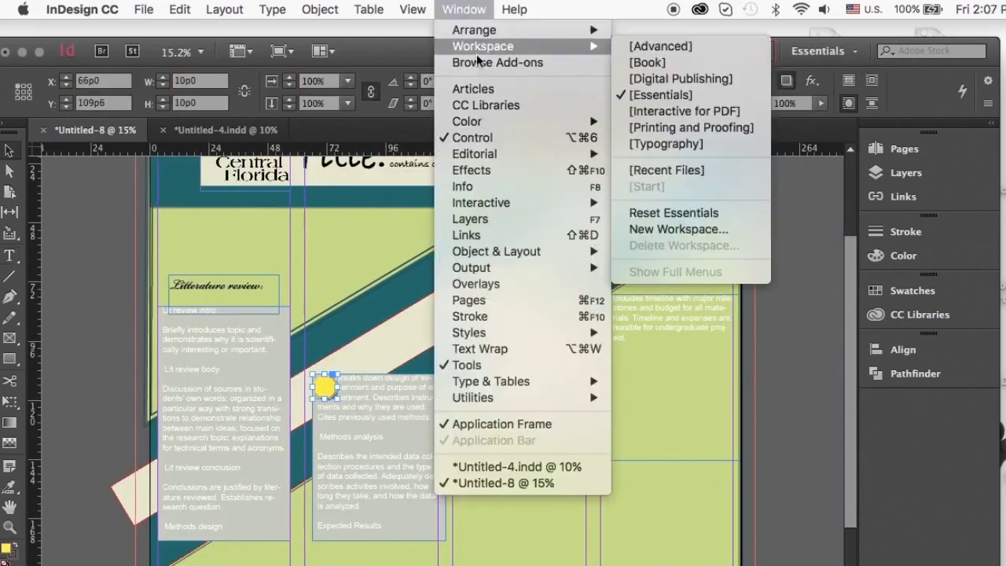
click(476, 366)
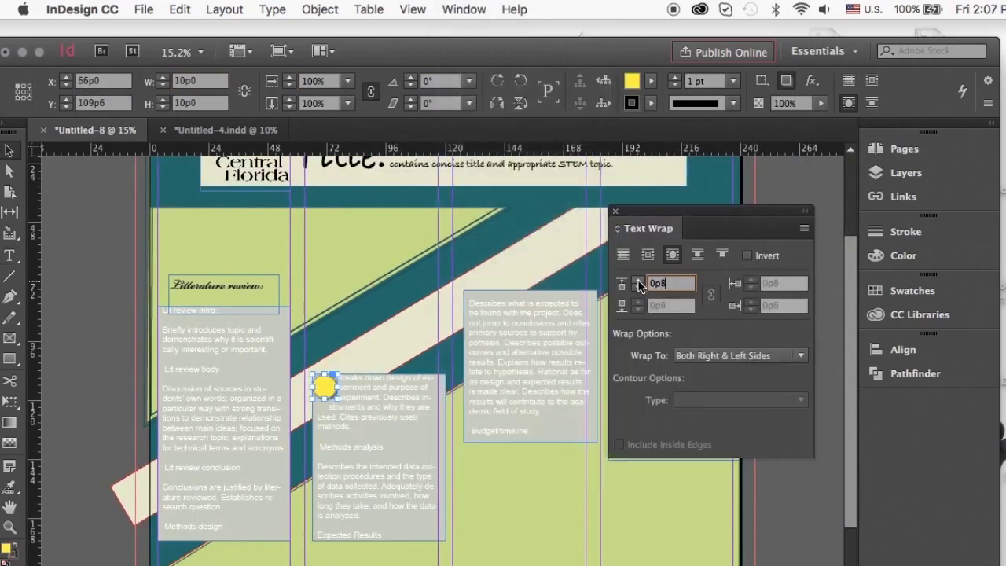
click(615, 210)
Step: Shift the yellow circle slightly into the second column's text frame and raise the frame's top edge to about 106p1
click(377, 409)
drag(325, 388, 330, 393)
click(377, 408)
click(380, 378)
drag(380, 373, 380, 367)
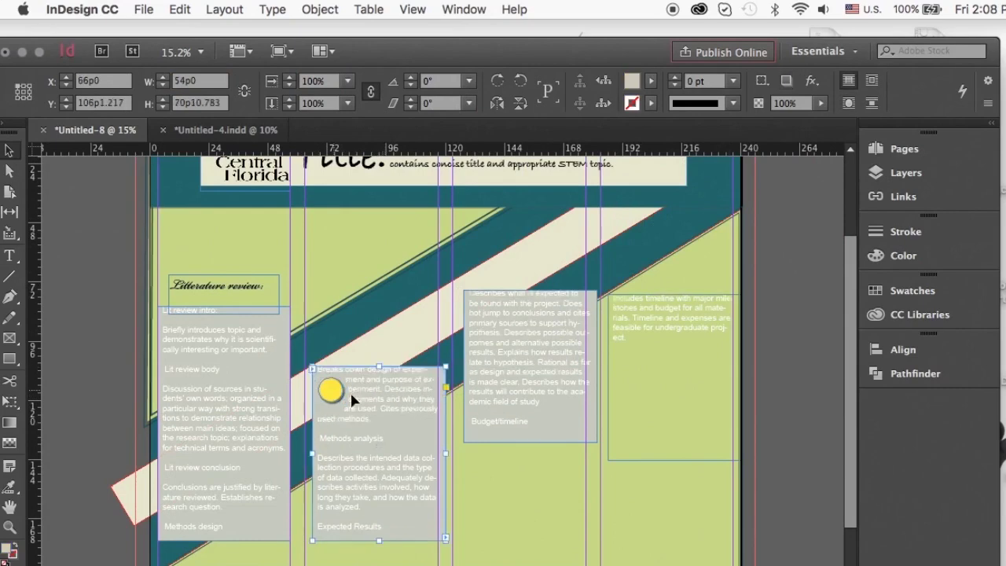
Step: Insert two line breaks before the second column's opening text about the experiment design
double_click(352, 399)
click(315, 372)
key(Return)
key(Return)
click(10, 148)
Step: Nudge the yellow circle slightly up and left inside the second column's text frame
click(334, 398)
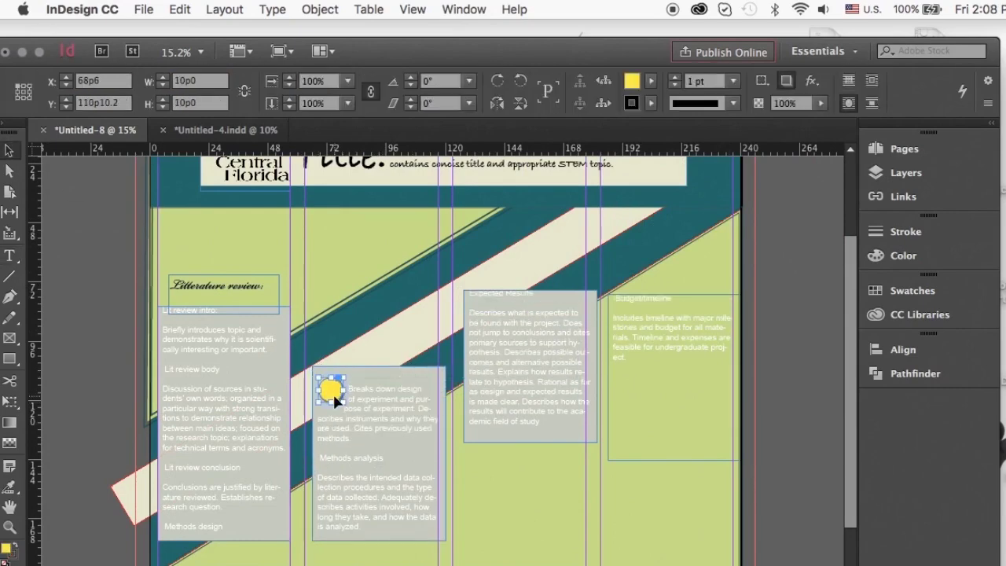
key(shift+Up)
key(shift+Up)
key(shift+Up)
key(shift+Left)
Step: Raise the bottom edge of the second column's text frame slightly and place a copy of the circle at the third column's upper-left corner
click(364, 361)
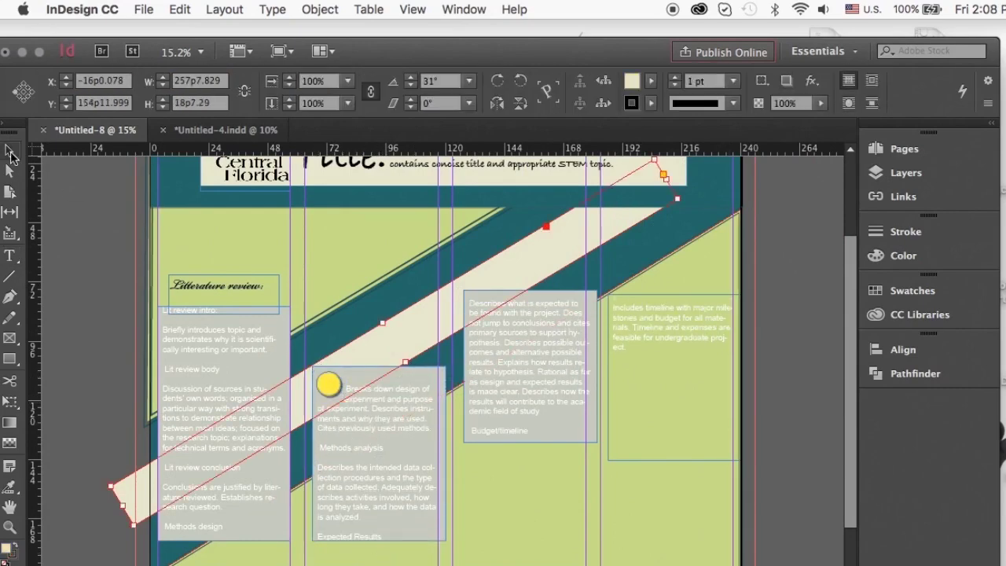
drag(379, 541, 378, 531)
drag(330, 384, 476, 294)
Step: Apply Gradient Feather to the third column's circle, trying Basic Feather, Outer Glow, Inner Shadow and Satin as well
right_click(480, 294)
click(726, 486)
click(615, 323)
click(615, 361)
click(616, 249)
click(615, 230)
click(616, 305)
click(1004, 472)
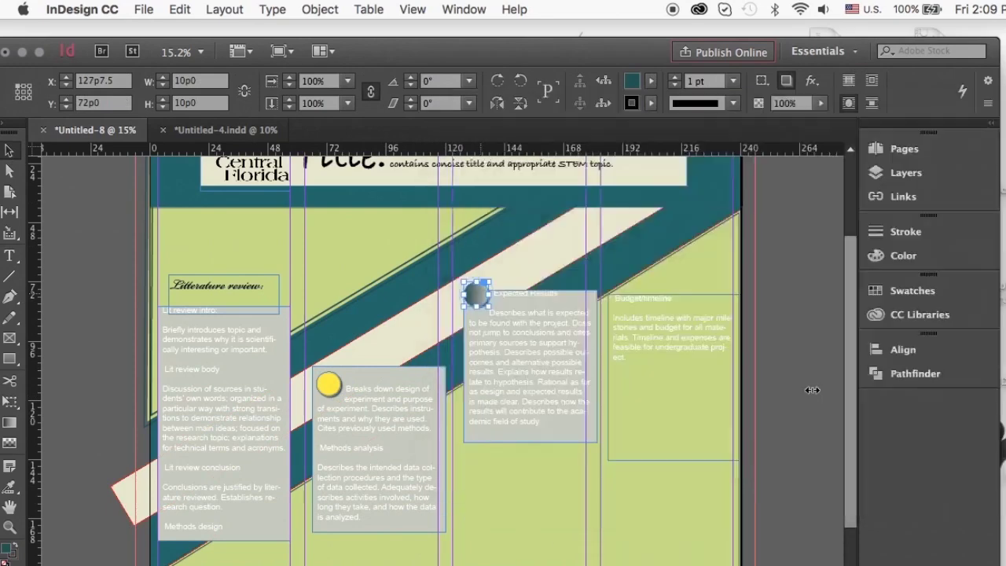
Step: Align the second and third column text frames with their column guides, adjusting their top edges and the yellow circle
click(487, 281)
drag(535, 302, 524, 302)
drag(520, 291, 520, 269)
drag(356, 425, 348, 424)
drag(371, 364, 323, 391)
click(369, 361)
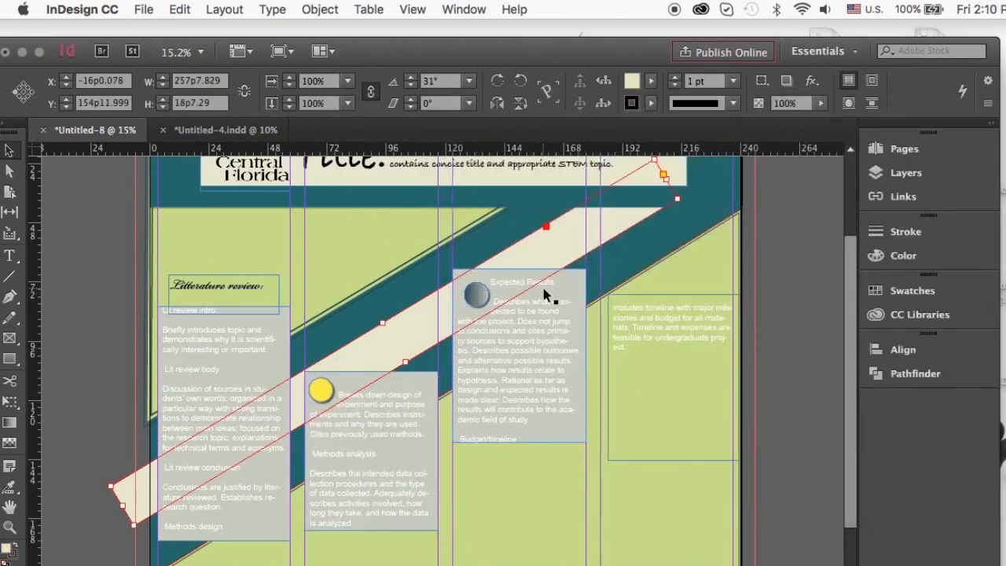
Step: Lower the top edge of the third column's text frame slightly and reposition the teal circle in its upper-left corner
click(544, 292)
drag(519, 268, 474, 296)
click(480, 294)
click(503, 264)
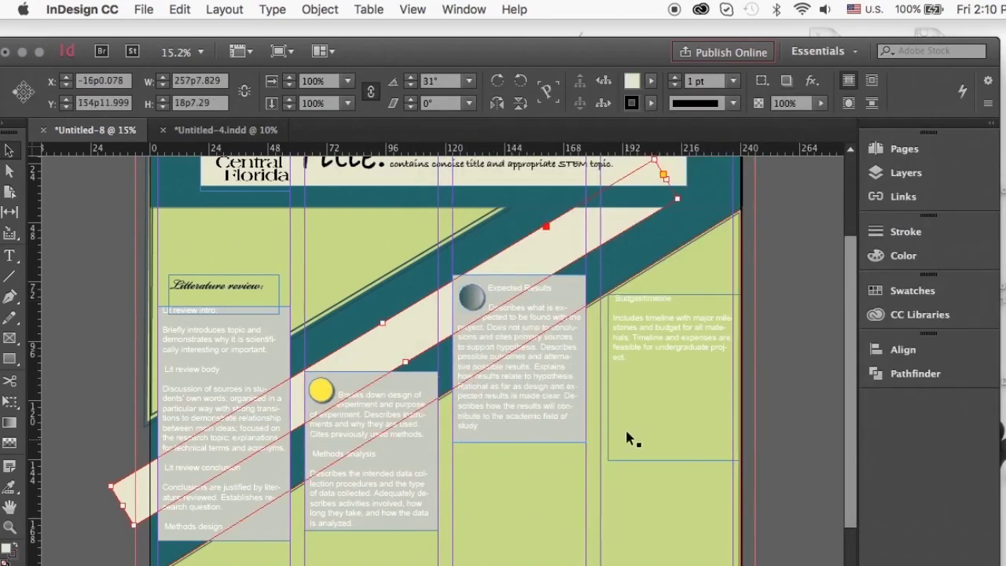
Step: Draw a polygon about 44p6 by 11p6 above the fourth column's text frame and fill it with yellow
scroll(625, 426, down, 3)
click(785, 330)
drag(9, 359, 55, 388)
drag(599, 304, 678, 324)
click(912, 290)
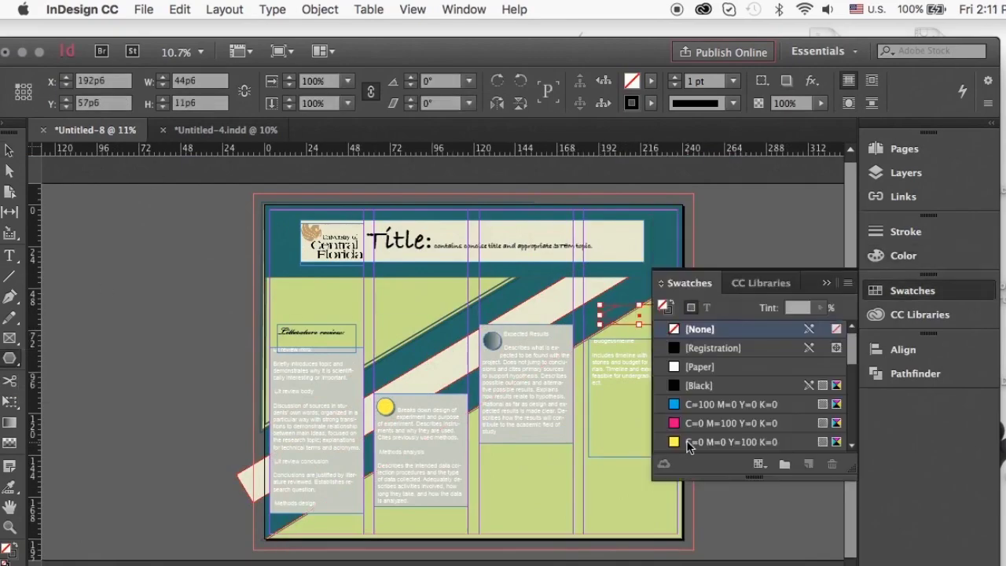
Step: Apply Drop Shadow and Gradient Feather to the yellow polygon, moving the opaque gradient stop toward the middle and the transparent stop to 95.6%
right_click(644, 315)
click(898, 482)
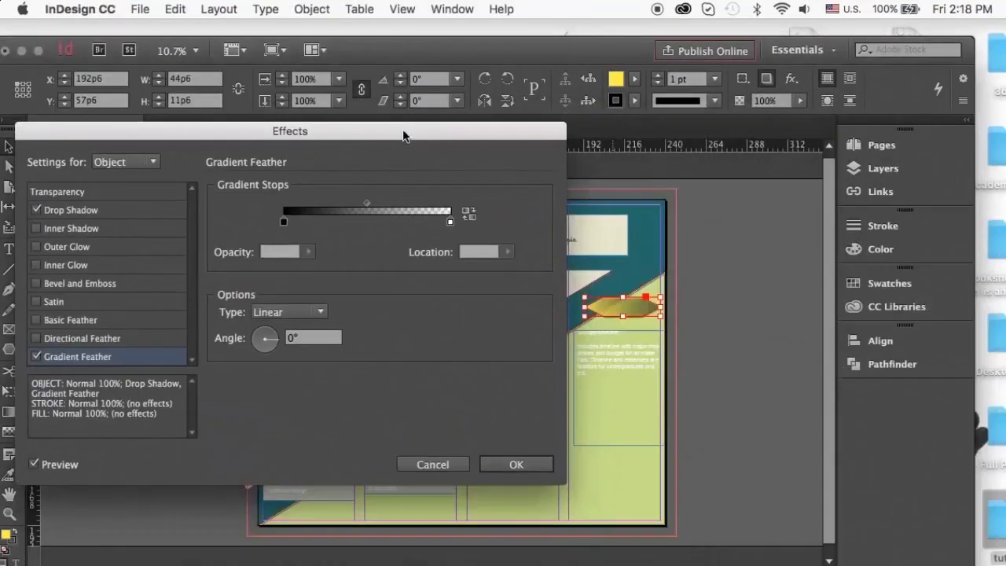
drag(284, 221, 349, 221)
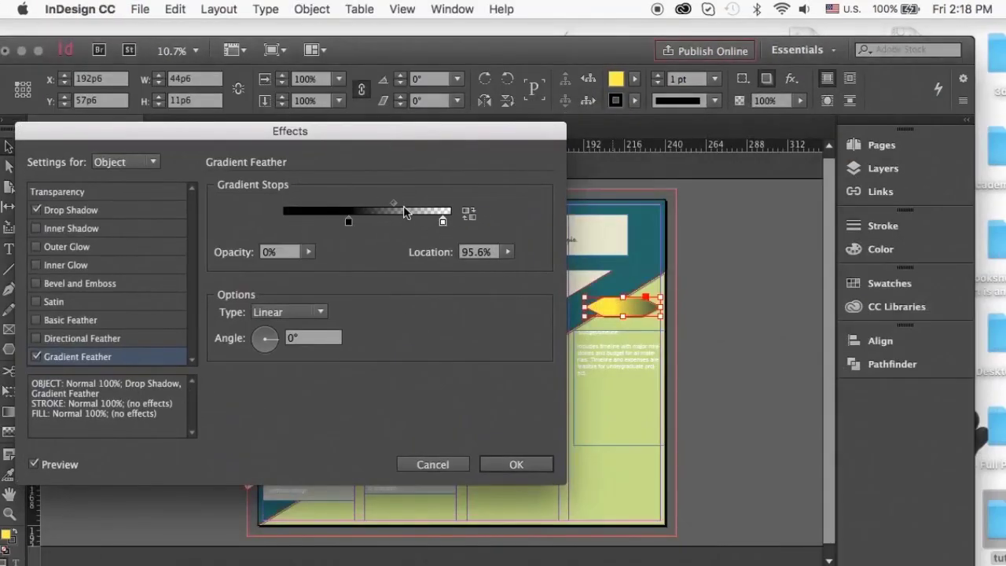
click(516, 464)
Step: Recolor all the text in the fourth column's text frame with the Black swatch
click(10, 249)
drag(587, 374, 576, 331)
click(889, 283)
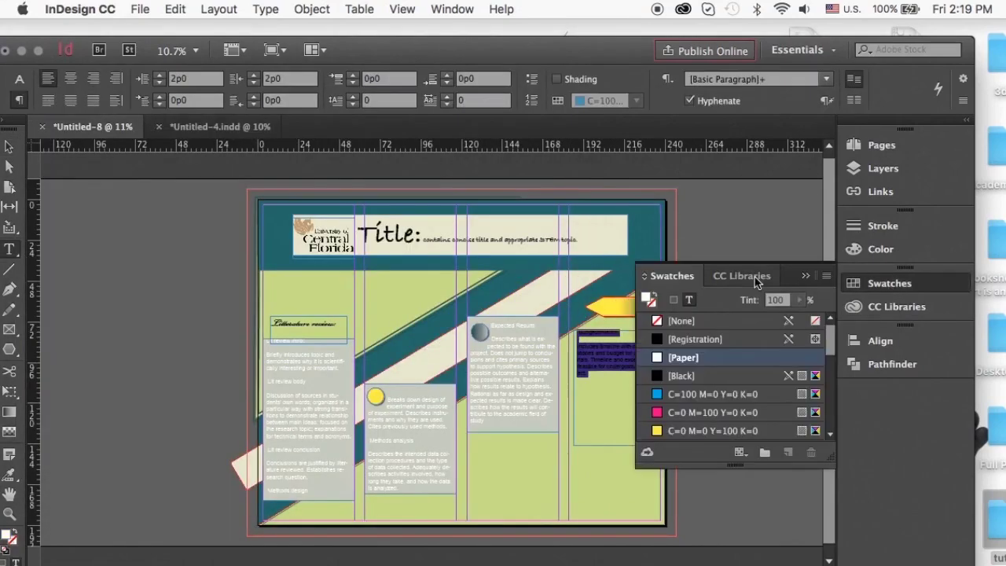
click(680, 375)
click(889, 284)
Step: Add the heading "Budget/timeline" inside the yellow polygon and format it in Arial Black at 40 pt
click(611, 307)
scroll(616, 305, up, 10)
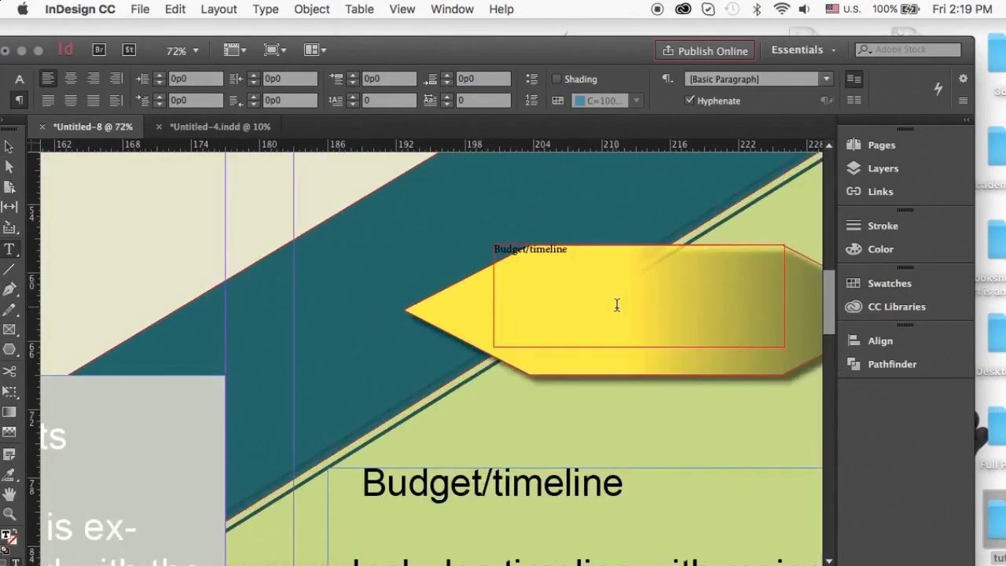
drag(569, 250, 493, 249)
click(19, 79)
click(162, 79)
scroll(299, 208, up, 20)
click(298, 203)
double_click(226, 79)
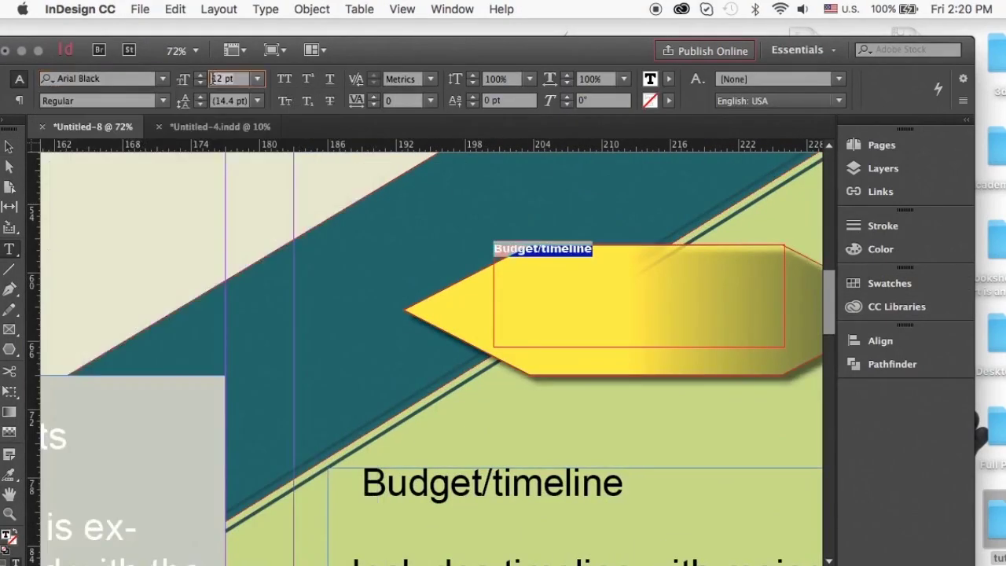
text(40)
key(Return)
Step: Widen the Budget/timeline heading's text frame and reduce the yellow polygon's height to 10p0
click(8, 147)
scroll(624, 307, down, 8)
drag(701, 301, 741, 302)
click(567, 319)
drag(644, 339, 644, 326)
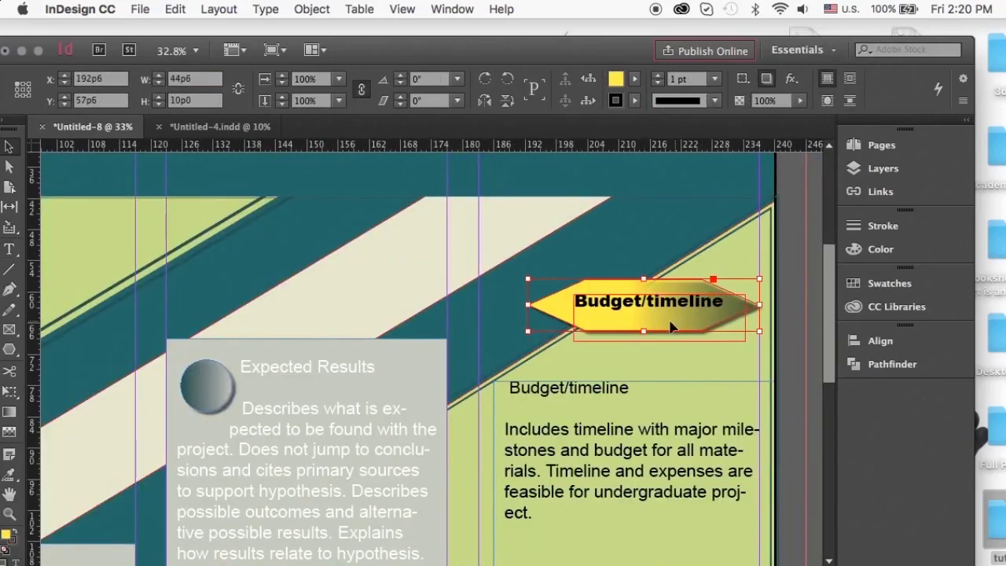
click(274, 299)
Step: Delete the Budget/timeline heading line from the fourth column's body text and turn its paragraph into a bulleted list
click(10, 250)
drag(630, 388, 507, 388)
key(BackSpace)
click(20, 100)
click(532, 78)
Step: Add a second bullet reading "Includes timeline with major milestones and budget for all materials."
drag(587, 472, 516, 409)
scroll(599, 444, down, 5)
click(600, 440)
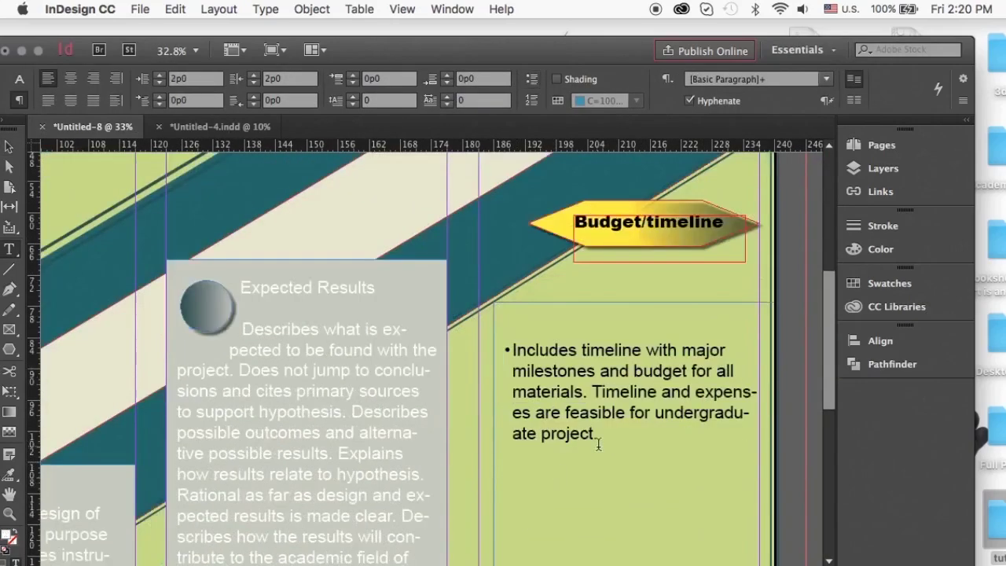
key(Return)
text(Includes timeline with major milestones and budget for all materials.)
Step: Set all of the fourth column's bulleted text in Minion Pro
key(super+a)
click(20, 78)
click(161, 80)
text(m)
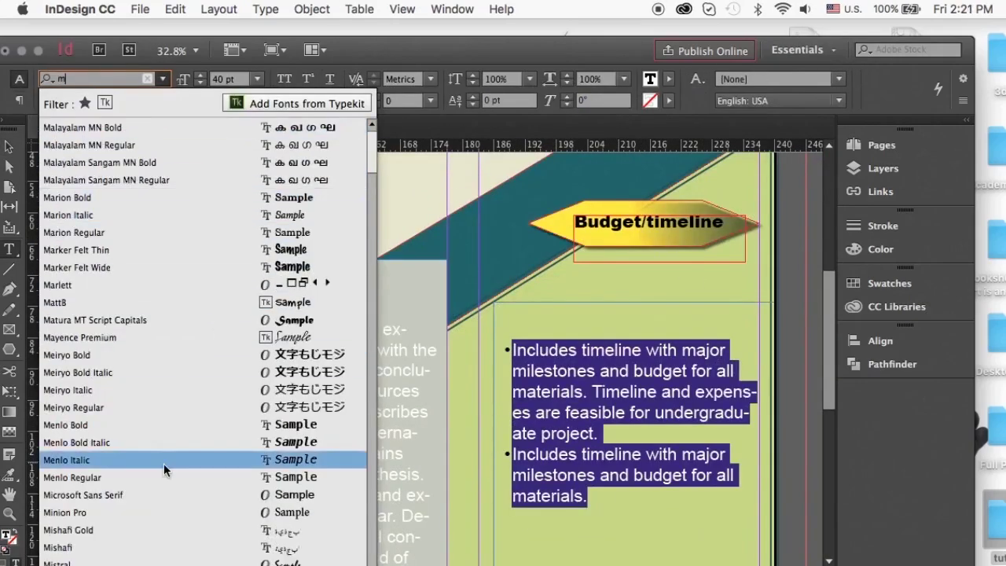
click(164, 507)
click(646, 416)
Step: Widen the yellow polygon to the 54p0 column width, raise its top edge, and center the Budget/timeline heading inside it
click(8, 147)
drag(551, 227, 479, 242)
drag(752, 241, 760, 241)
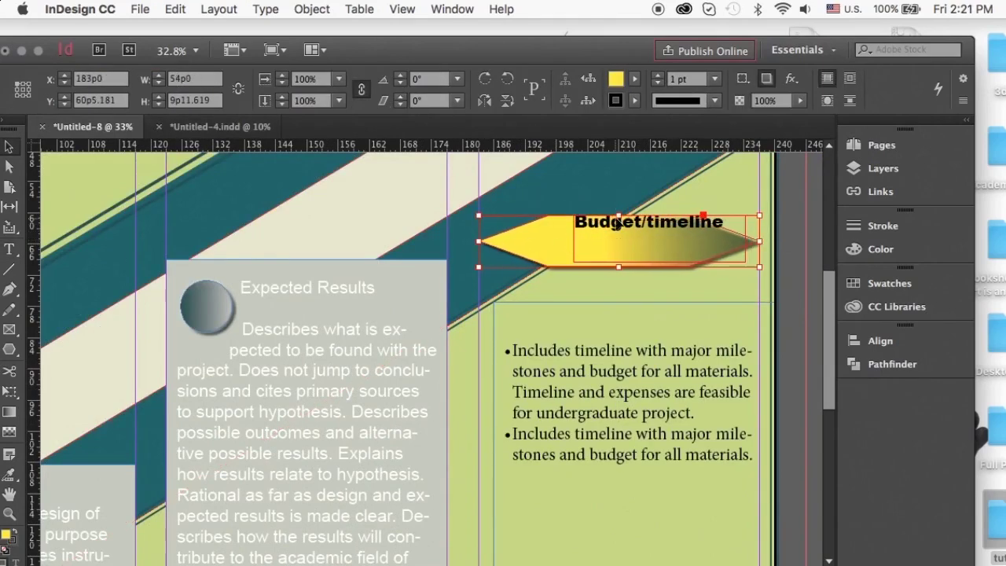
drag(619, 216, 619, 209)
drag(692, 234, 710, 253)
drag(553, 253, 547, 253)
Step: Align the fourth column's text frame with its column guides and raise it to Y 72p5, just below the polygon
click(659, 303)
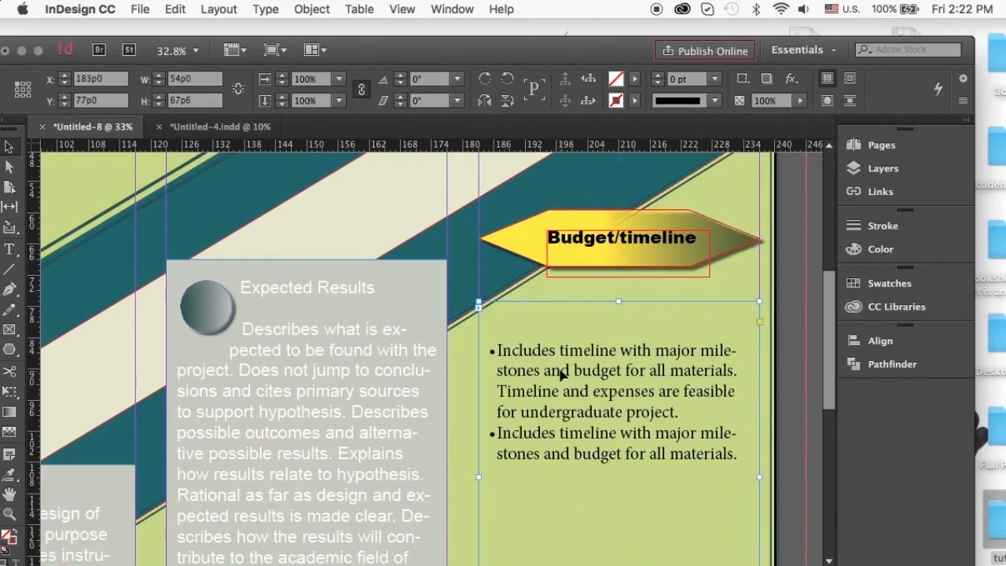
key(super+0)
scroll(773, 465, down, 3)
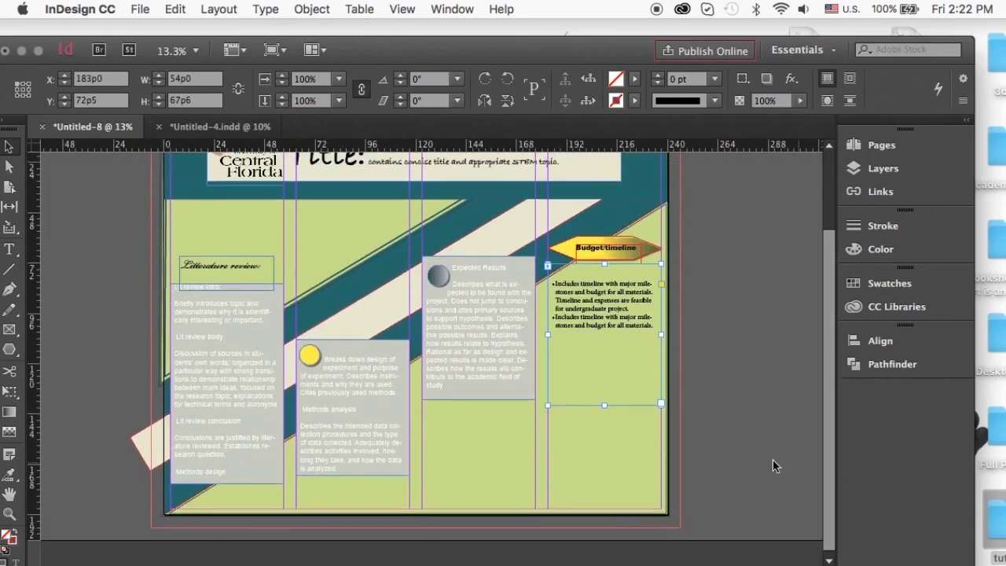
Step: Draw a rectangle frame about 75p6 by 36p3 under the third and fourth columns' text and place images.png from the Desktop in it
click(9, 329)
drag(493, 405, 651, 483)
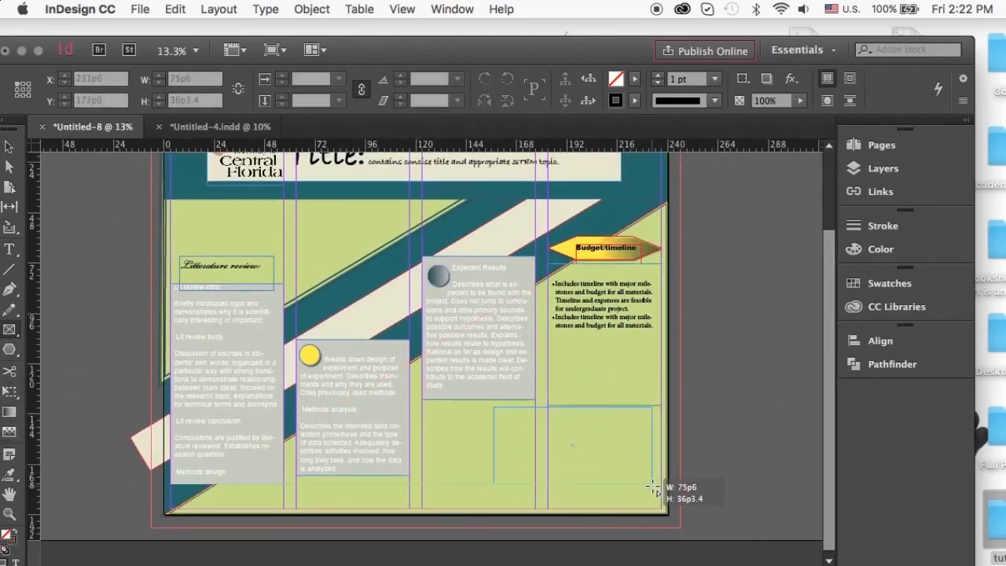
key(super+d)
click(532, 124)
click(487, 142)
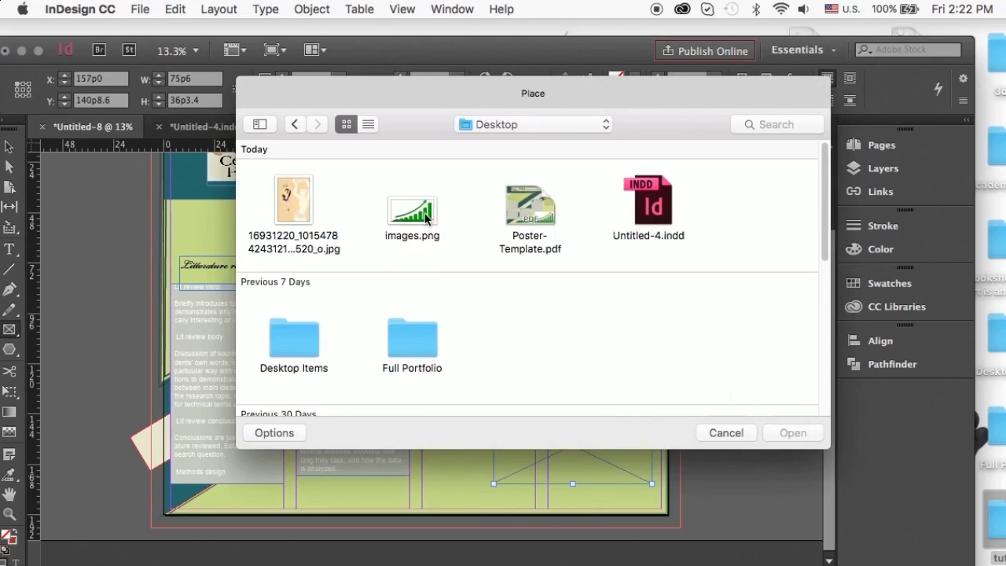
double_click(411, 208)
Step: Enlarge the growth chart image and reposition it to fill its frame
key(v)
click(572, 447)
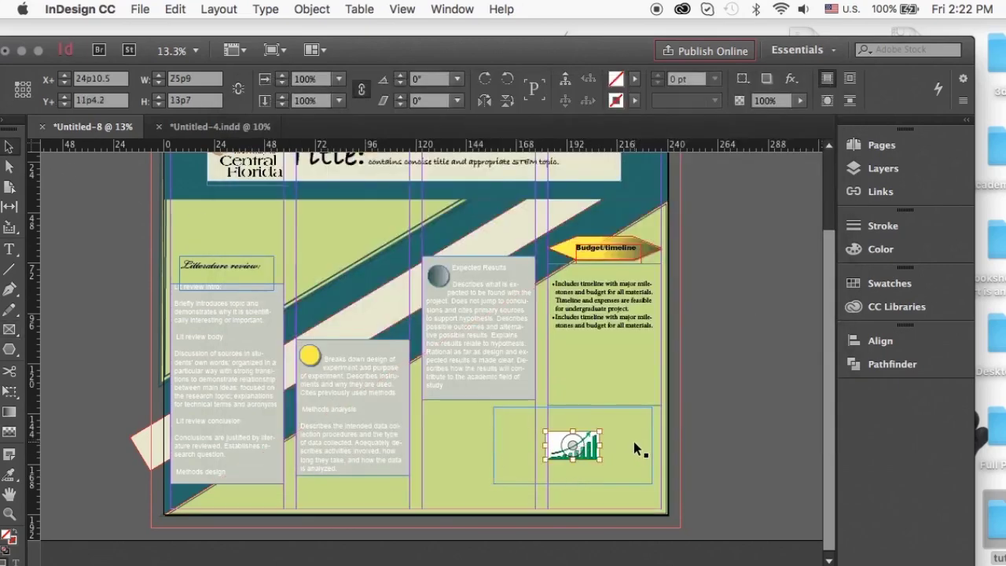
drag(600, 431, 658, 401)
drag(607, 446, 554, 465)
drag(605, 422, 652, 397)
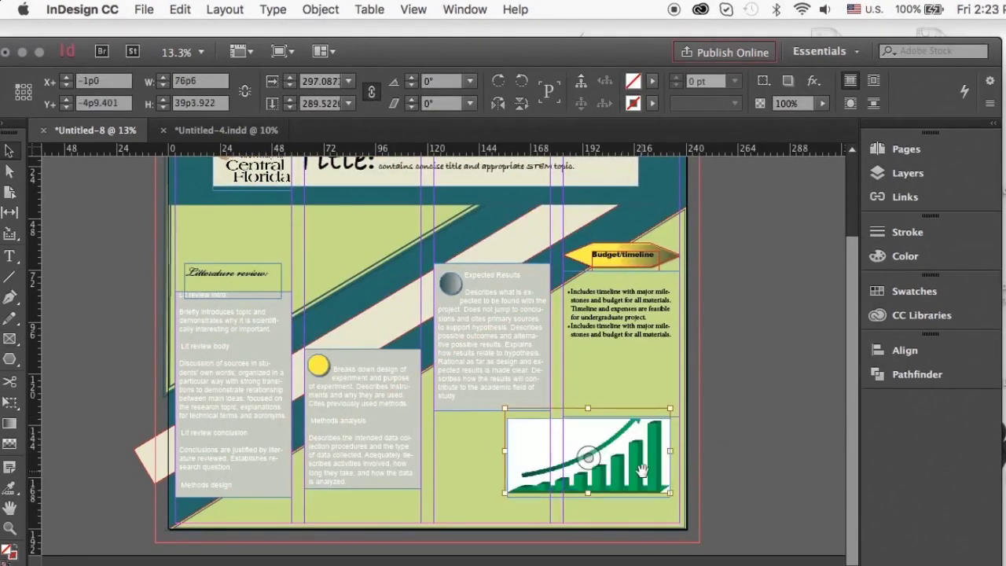
drag(642, 470, 617, 481)
drag(646, 418, 671, 406)
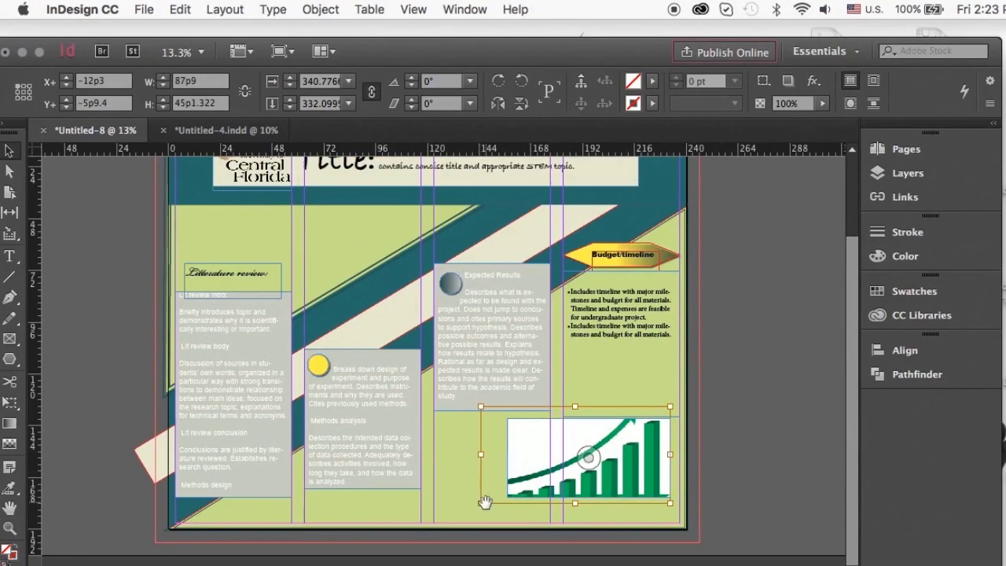
mouse_move(484, 502)
mouse_down()
mouse_move(586, 497)
mouse_move(484, 503)
mouse_up()
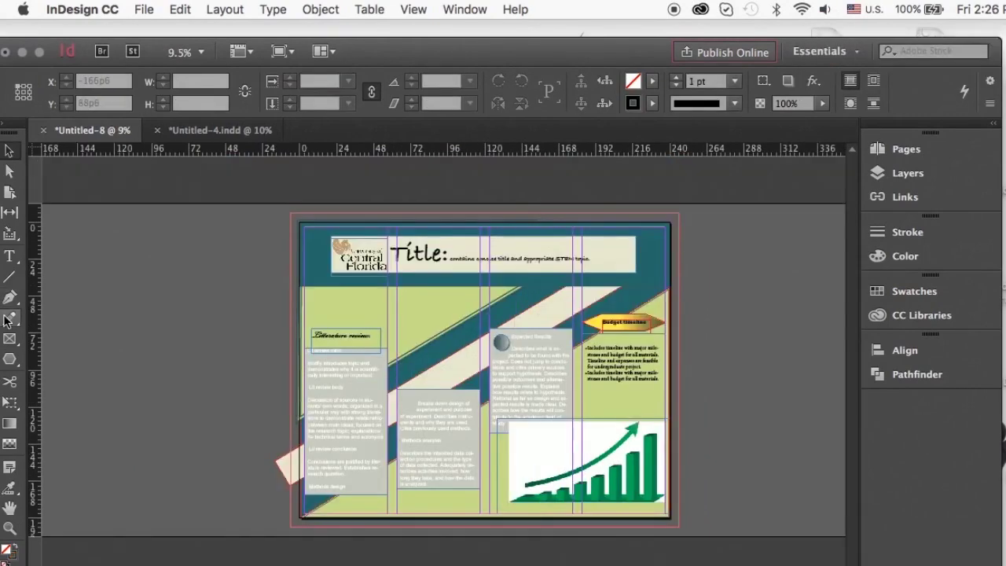
Step: Draw a closed four-point shape about 183p by 38p across the bottom of columns two to four and fill it with the library's C=85 green
click(388, 504)
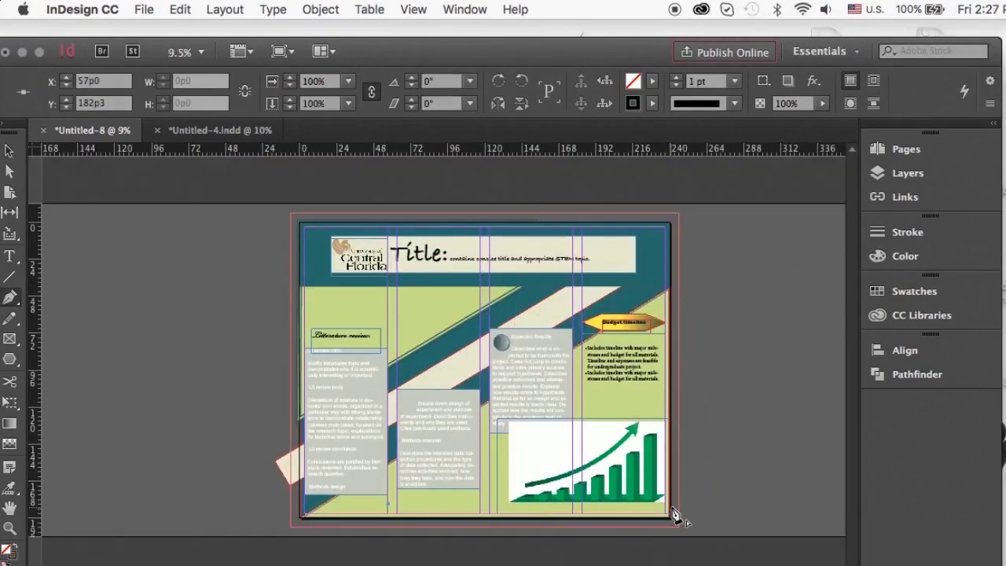
click(670, 504)
click(669, 447)
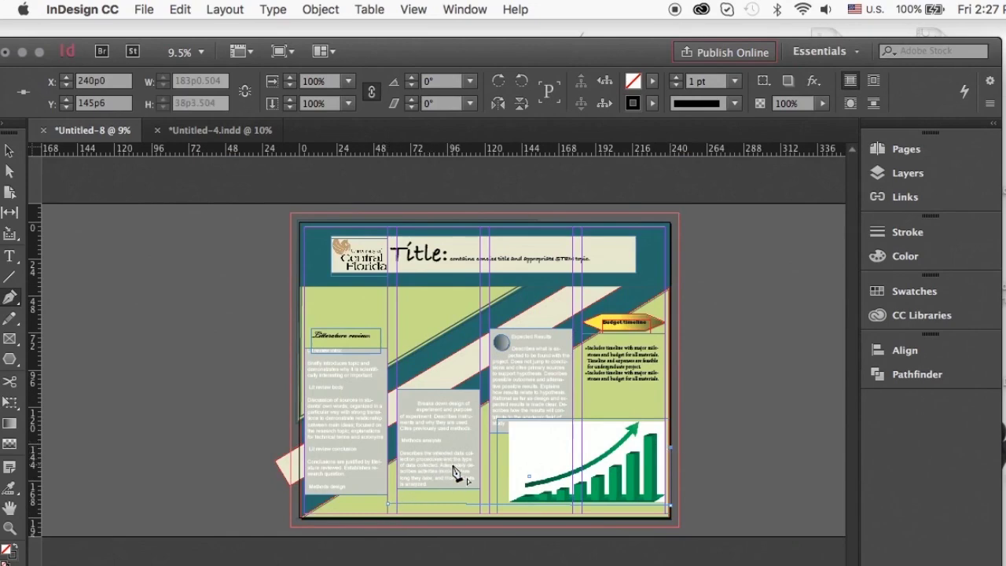
click(453, 467)
click(388, 504)
click(919, 291)
click(760, 283)
click(691, 438)
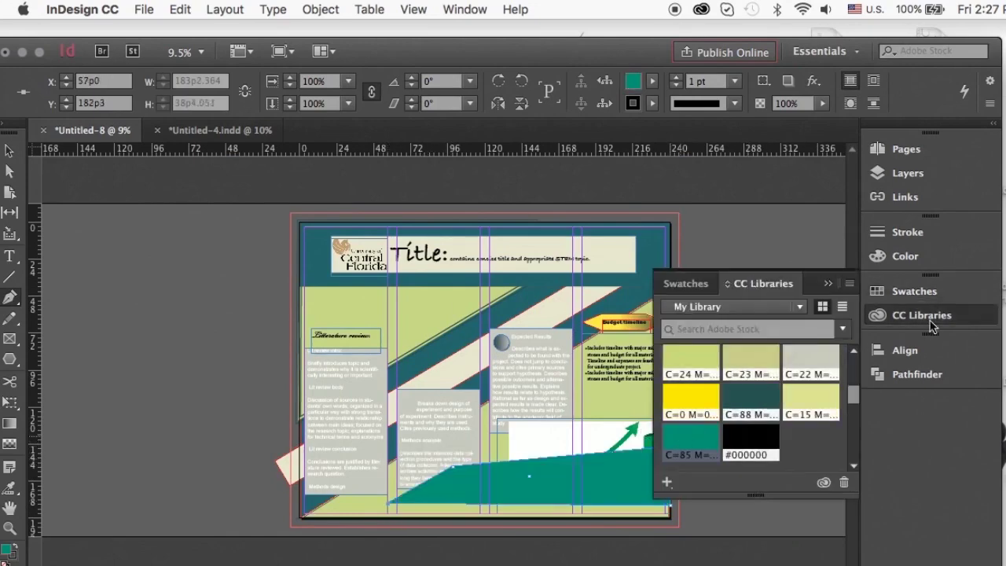
Step: Move the green shape behind the chart and text frames in the layer order and nudge it slightly down
click(907, 173)
drag(742, 183, 747, 230)
click(908, 173)
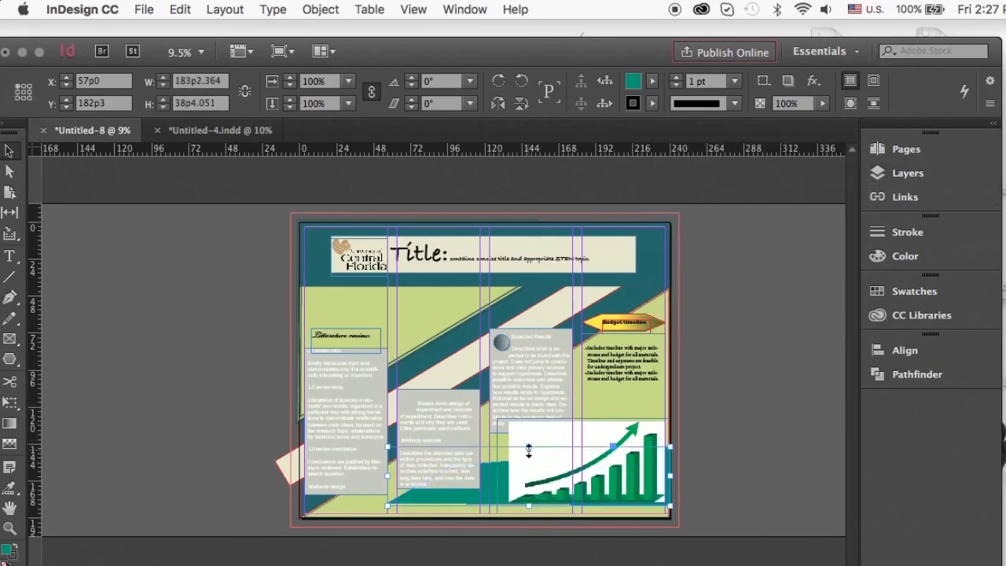
key(v)
key(shift+Down)
key(shift+Down)
key(shift+Down)
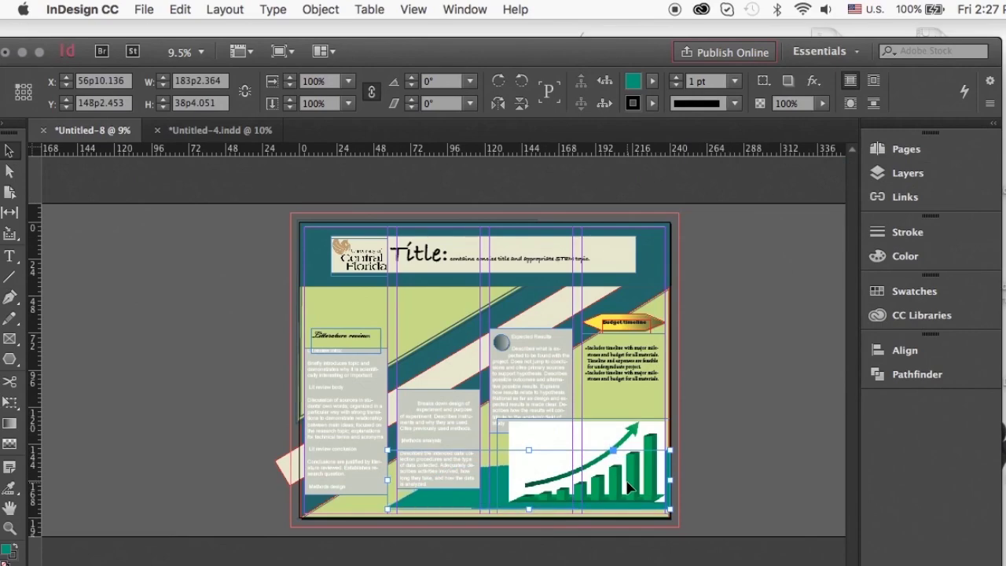
key(shift+super+a)
Step: Check the poster in Preview screen mode and return to Normal screen mode
click(413, 10)
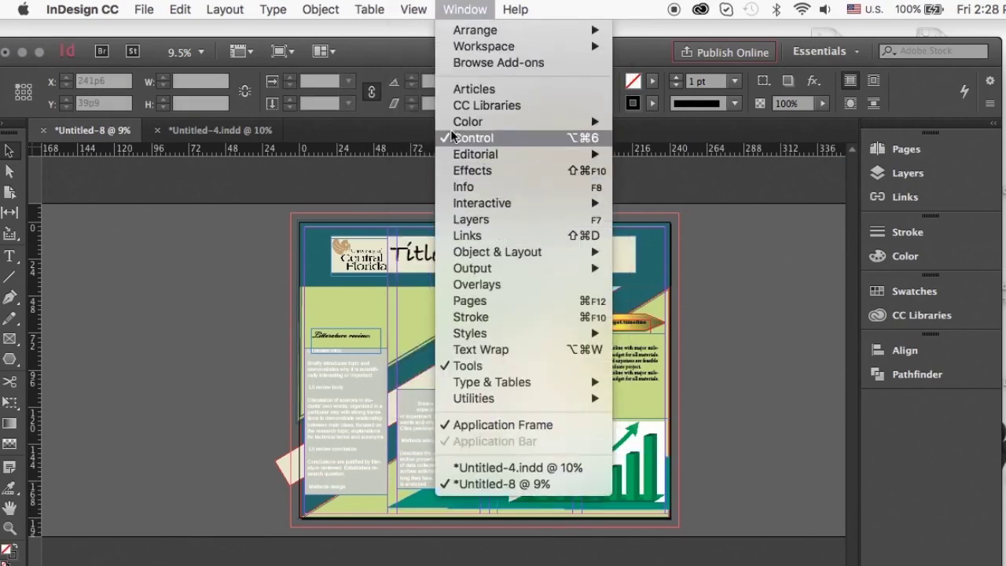
mouse_move(413, 11)
mouse_move(577, 265)
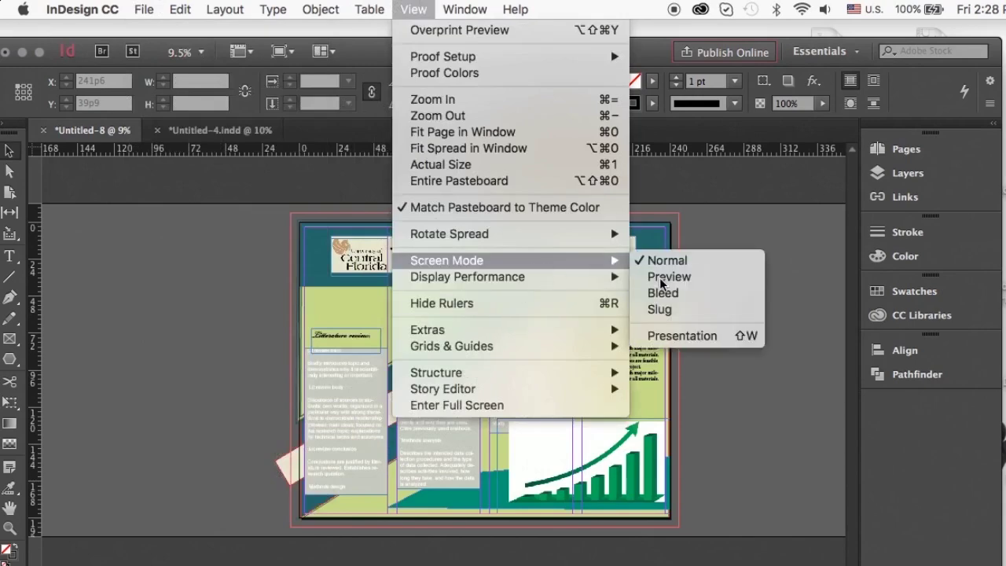
click(661, 278)
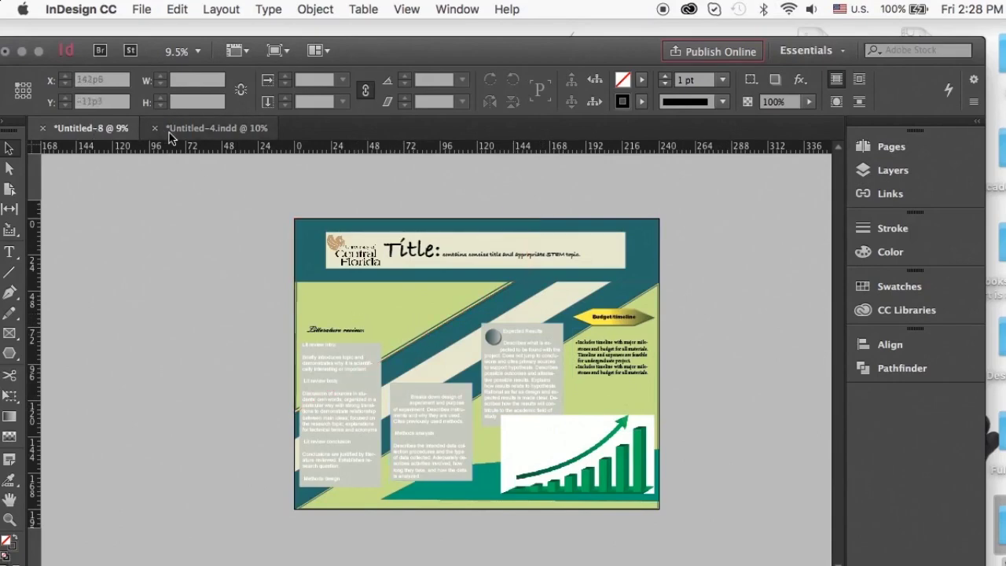
click(407, 10)
mouse_move(482, 257)
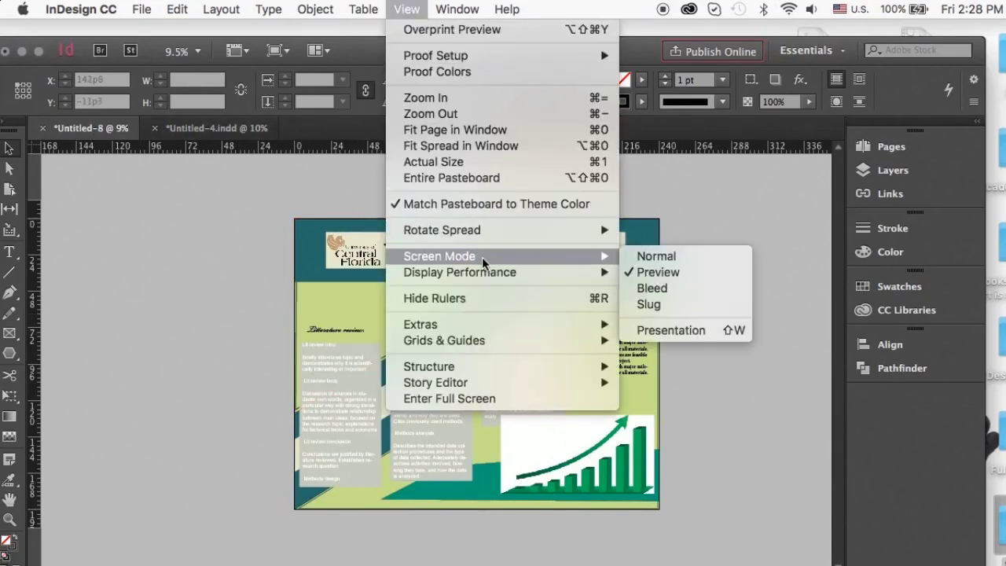
click(656, 256)
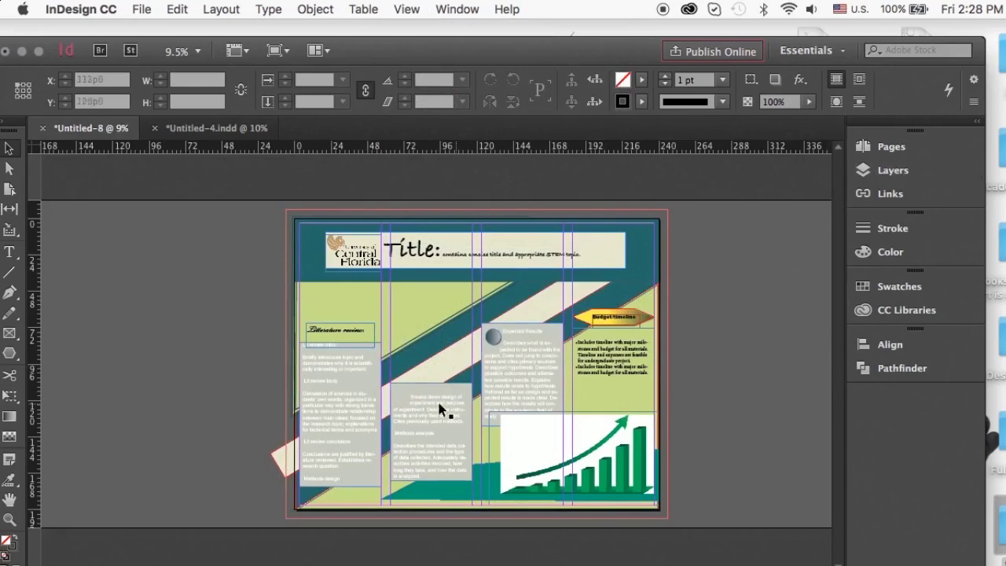
Step: Bring the yellow and teal circles in front of the column text frames in Layer 1's stacking order
click(492, 346)
click(891, 169)
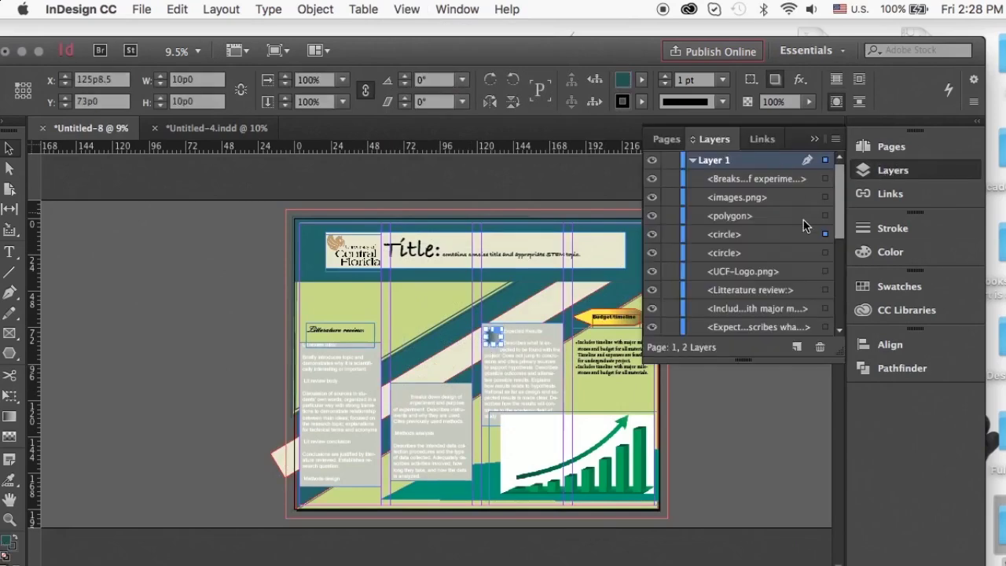
drag(721, 255, 733, 169)
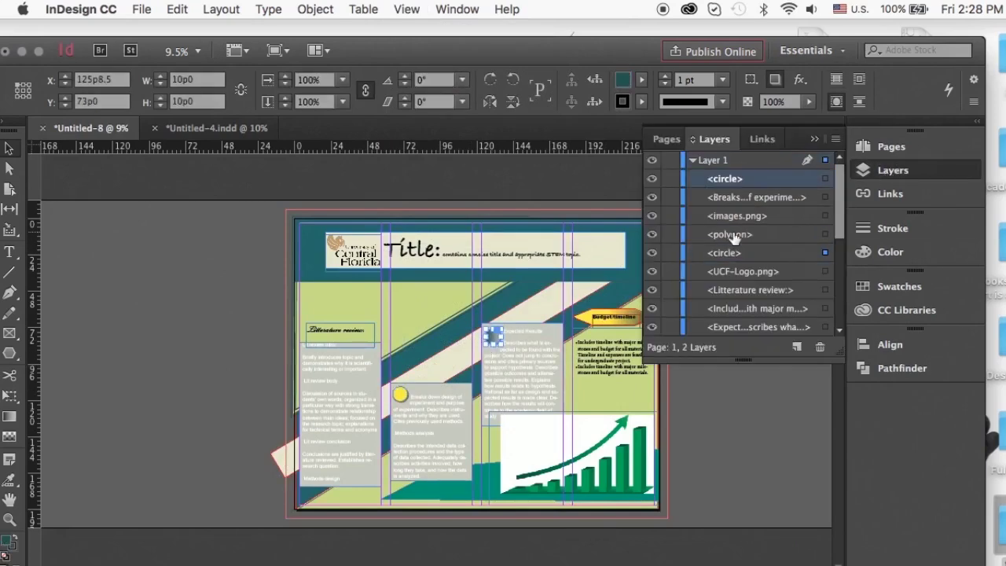
drag(732, 260, 730, 192)
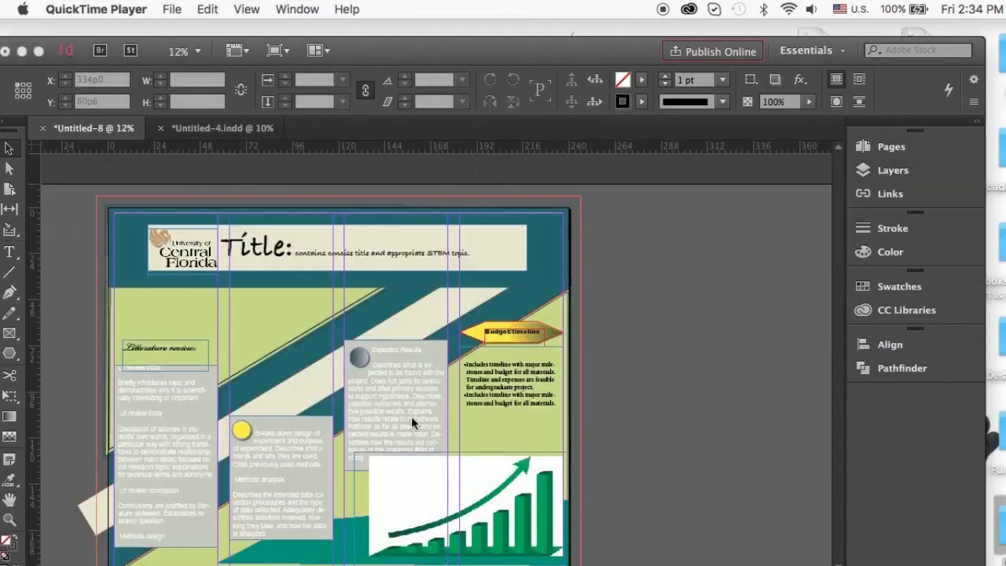
Step: Draw a closed triangle about 57p by 20p6 with the Pen tool from the page's left edge, above the Litterature review heading
click(694, 366)
scroll(694, 366, up, 5)
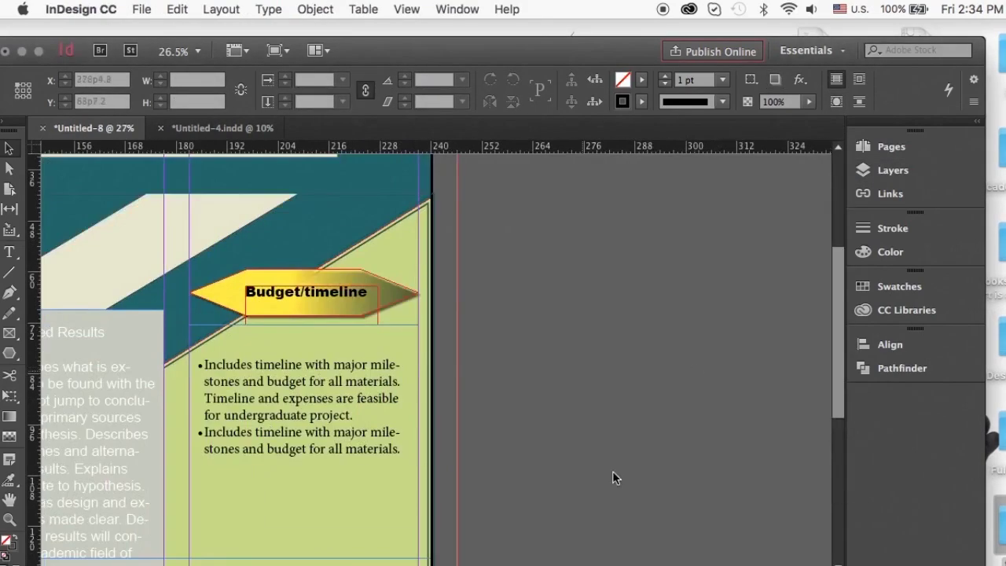
scroll(612, 470, left, 10)
scroll(430, 241, up, 2)
key(p)
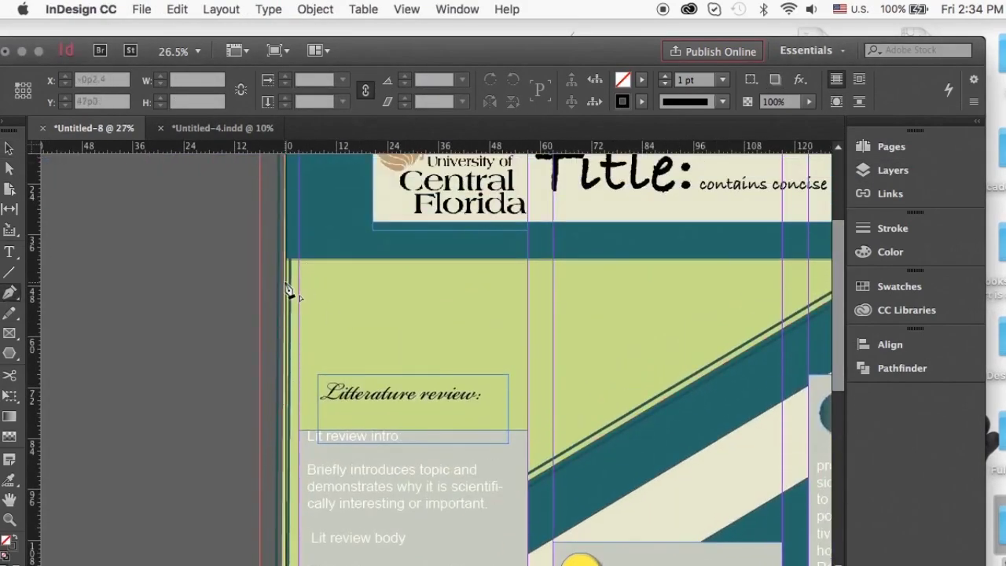
click(287, 283)
click(528, 281)
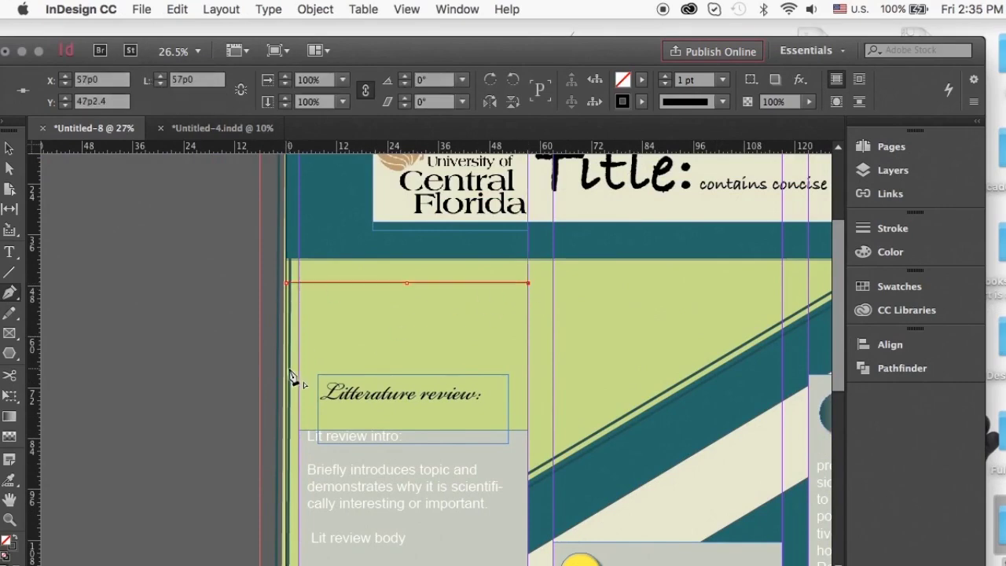
click(288, 367)
click(288, 284)
Step: Fill the new triangle with the pale yellow C=15 color from My Library
click(904, 309)
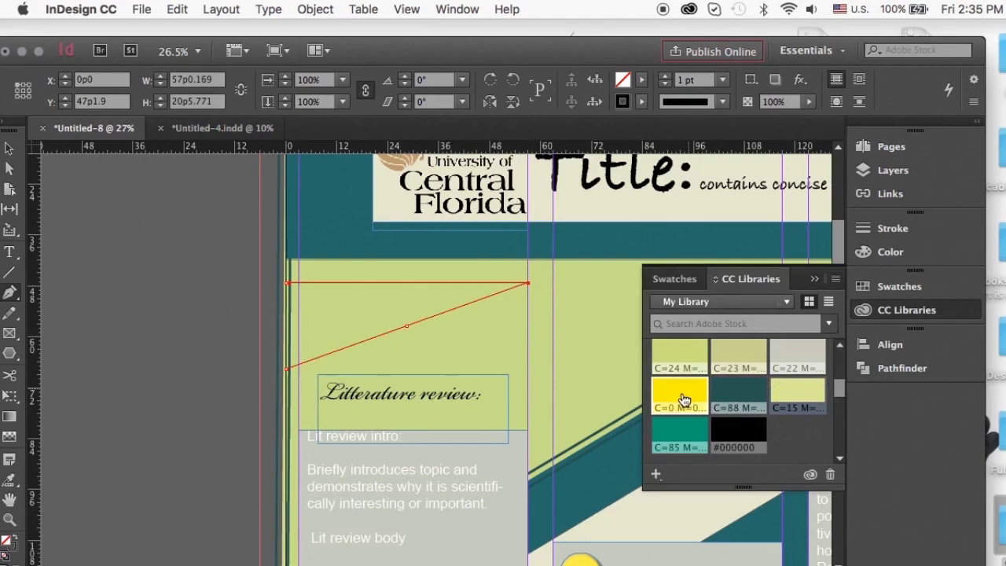
scroll(747, 407, up, 3)
click(810, 386)
click(814, 279)
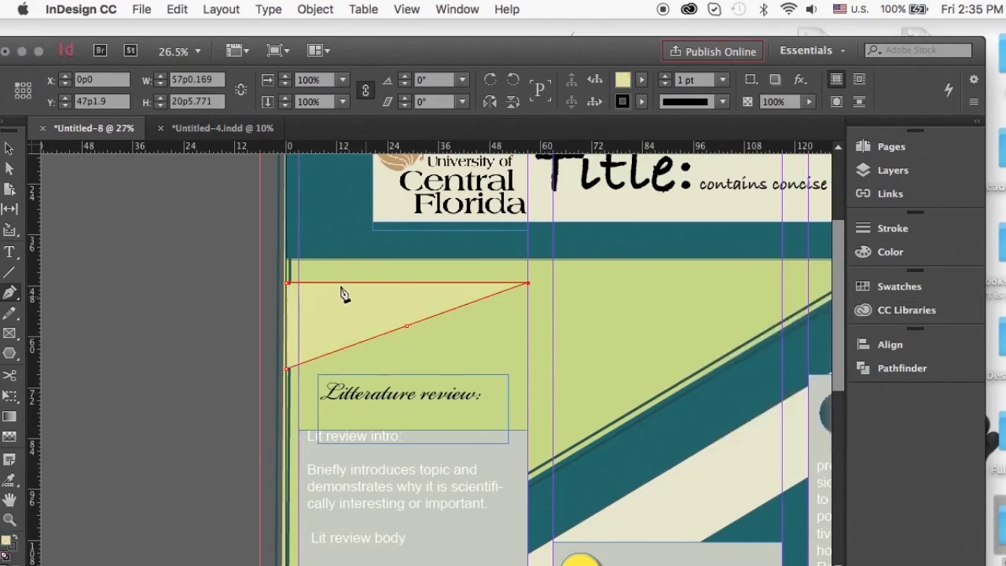
Step: Move the pale yellow triangle up so its top edge meets the bottom of the teal header band
key(v)
drag(339, 321, 344, 305)
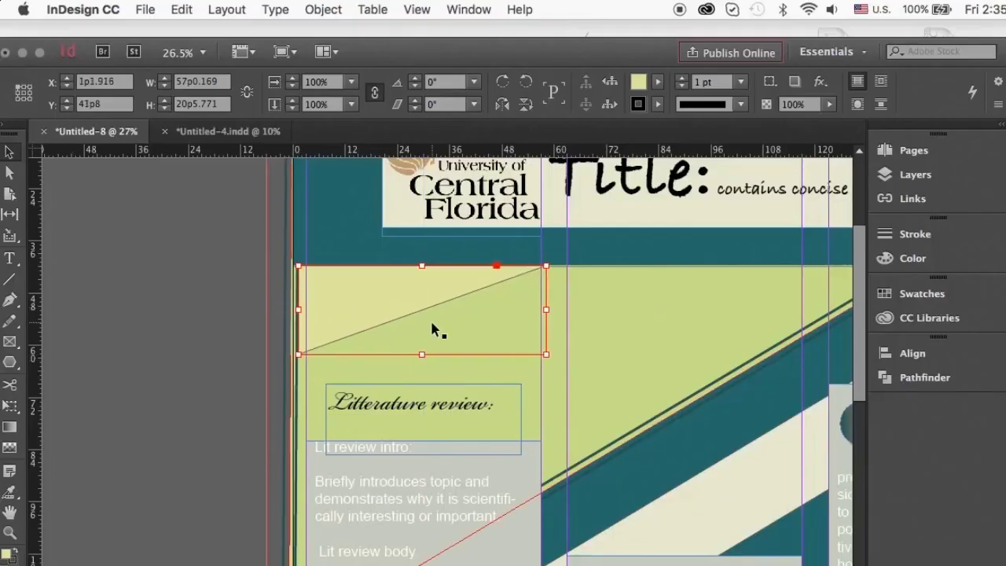
click(186, 350)
Step: Cut the cream diagonal stripe along the page's left edge with the Scissors tool
scroll(705, 326, down, 3)
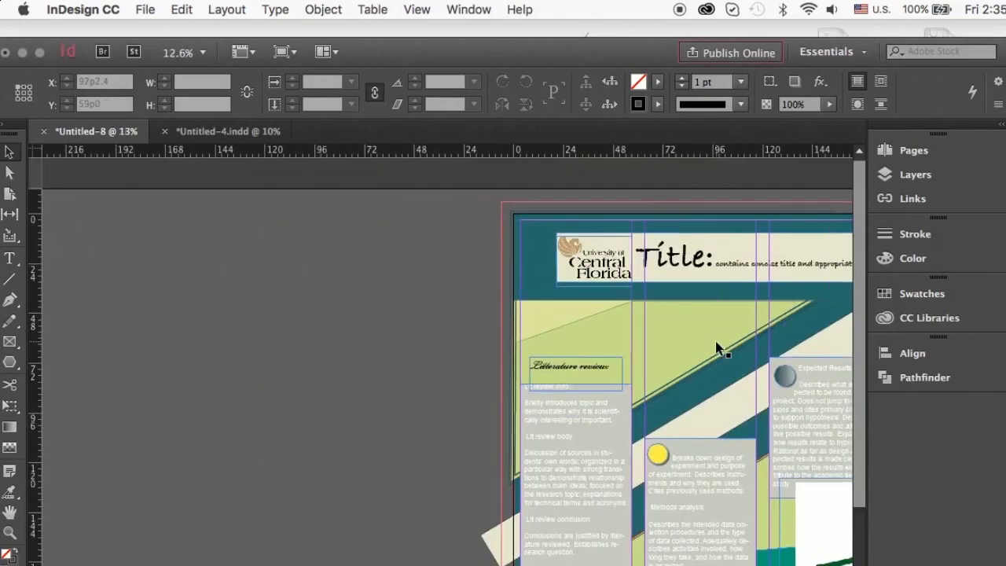
scroll(717, 339, down, 3)
scroll(717, 340, right, 5)
click(401, 468)
scroll(402, 468, up, 2)
scroll(403, 476, down, 1)
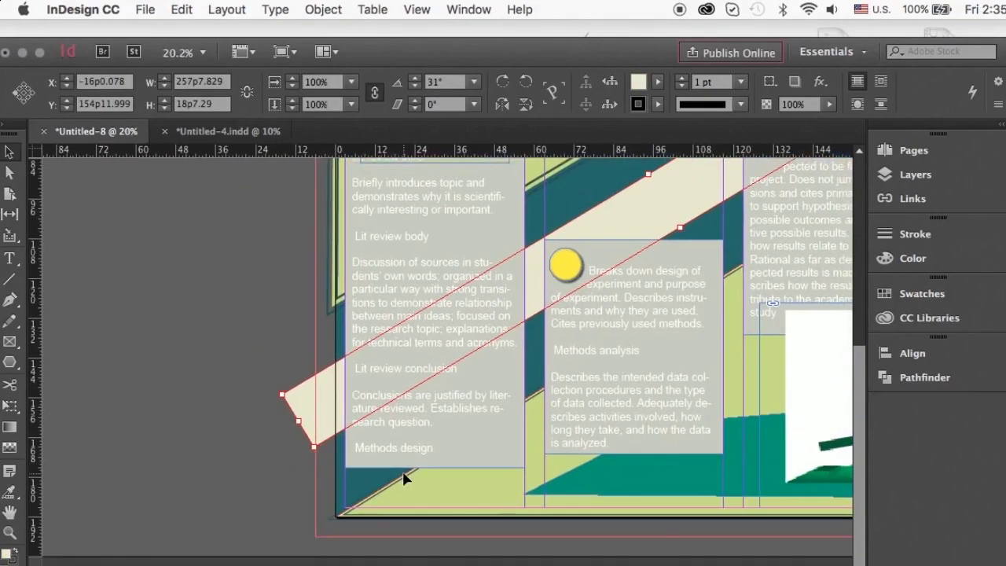
click(7, 388)
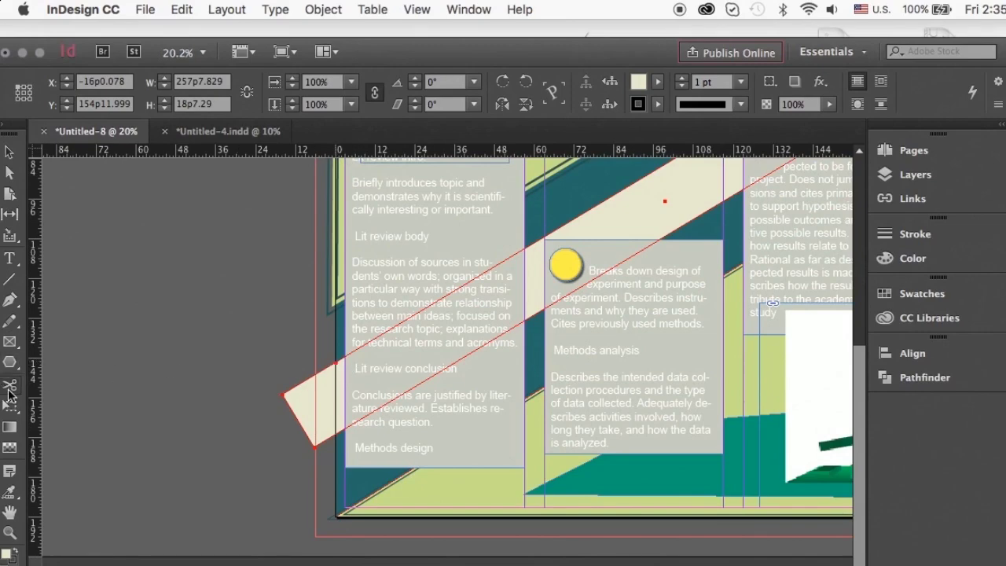
click(335, 437)
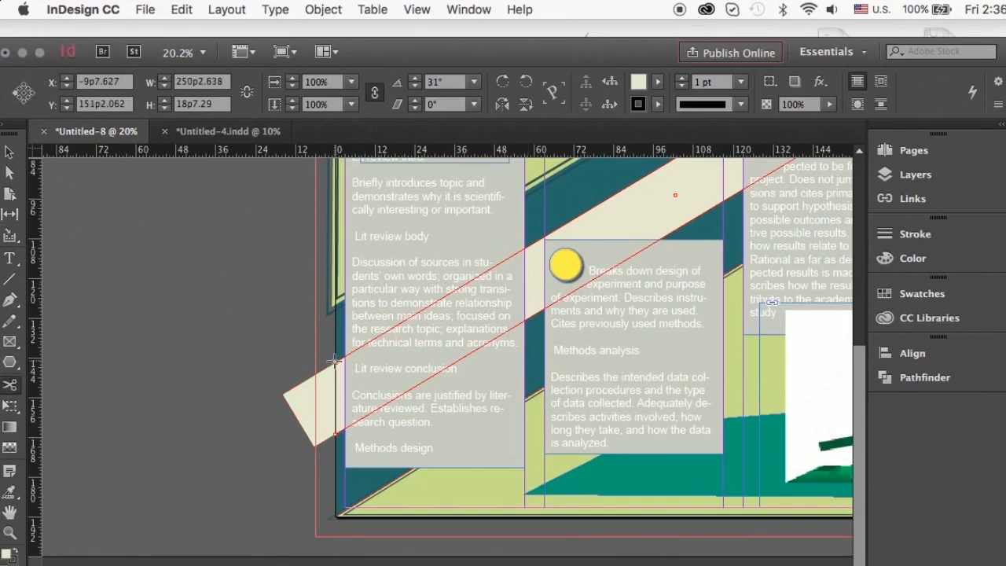
click(336, 360)
Step: Separate the cut-off stripe end outside the page's left edge and delete it
click(11, 158)
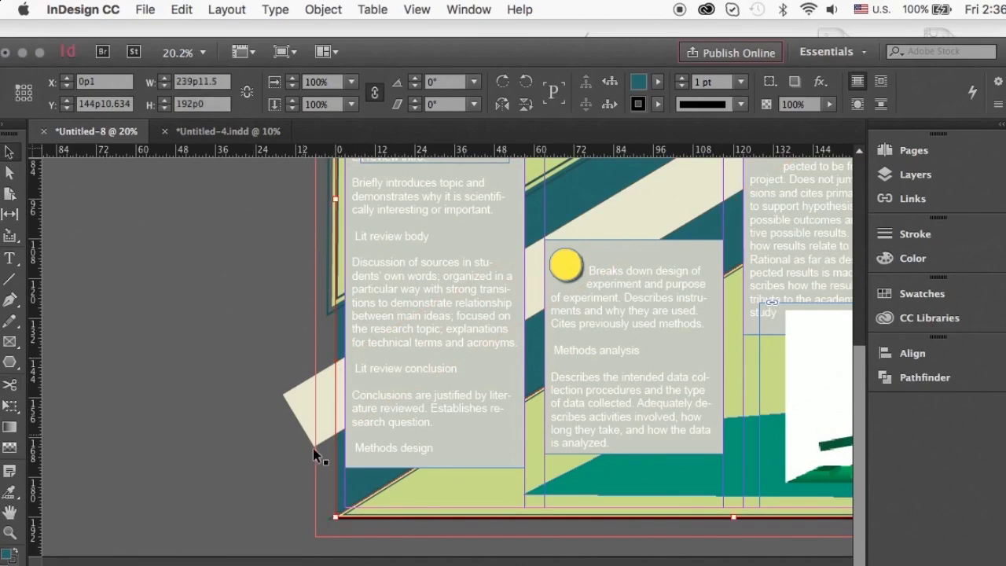
drag(311, 409, 286, 404)
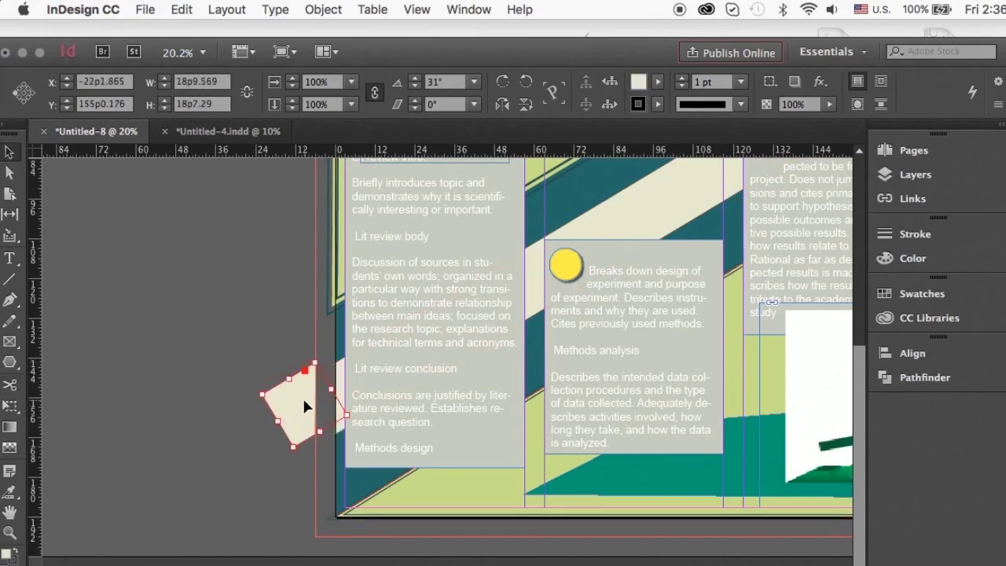
key(Delete)
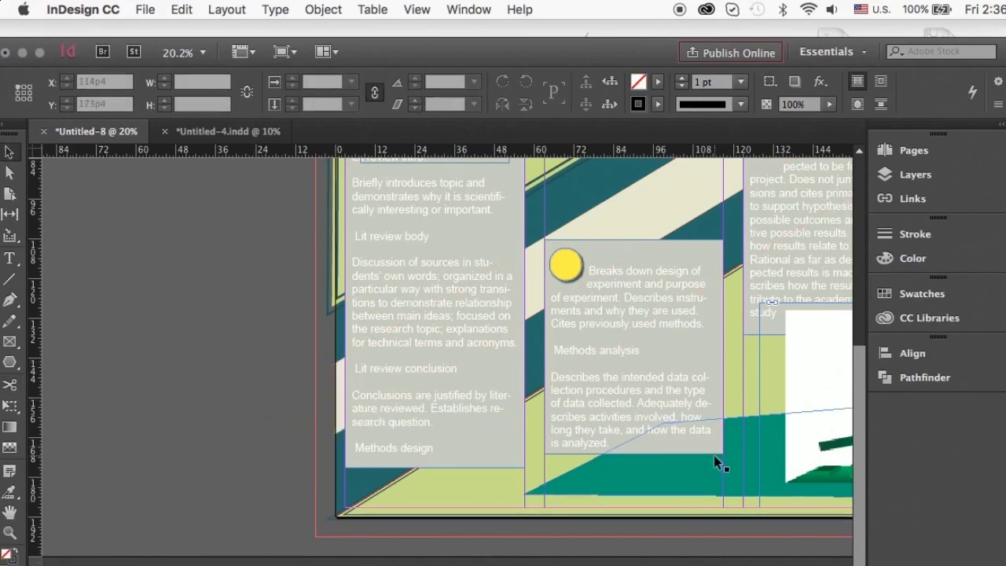
Step: Cut off the upper end of the cream diagonal stripe level with the teal header band's lower edge, using the Scissors tool
scroll(713, 454, down, 4)
scroll(713, 455, right, 3)
scroll(713, 455, up, 2)
scroll(714, 455, right, 3)
scroll(713, 455, up, 3)
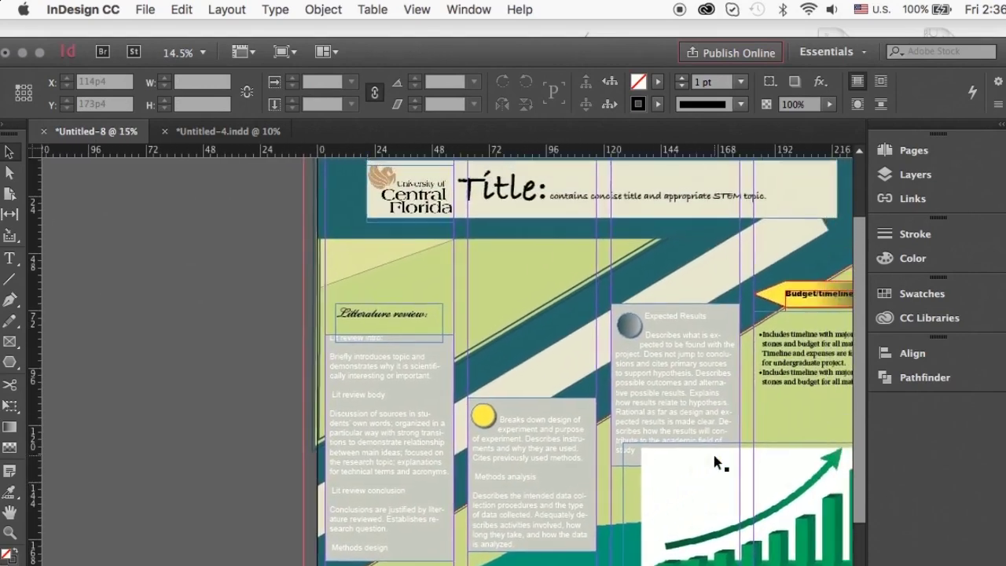
scroll(713, 455, down, 1)
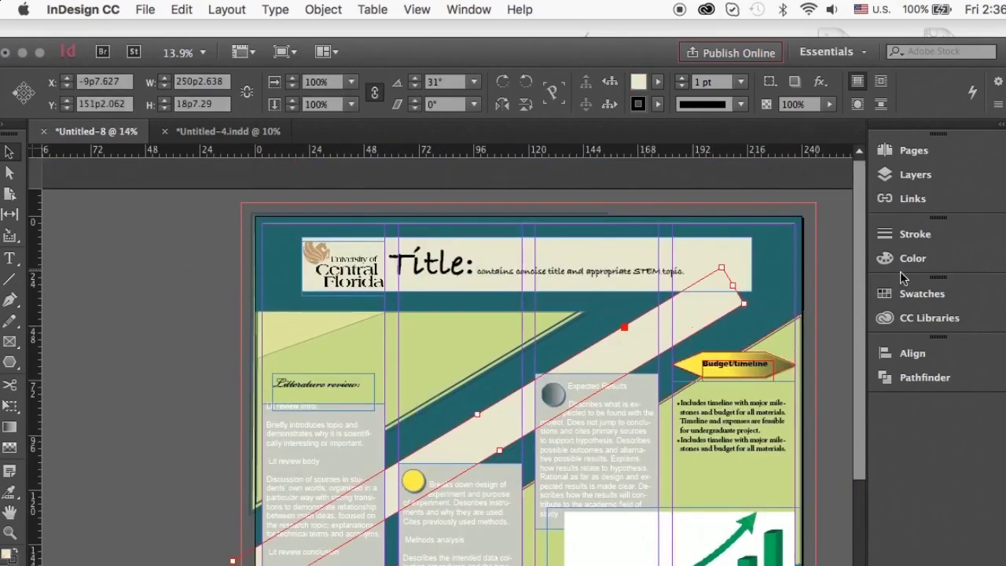
click(917, 378)
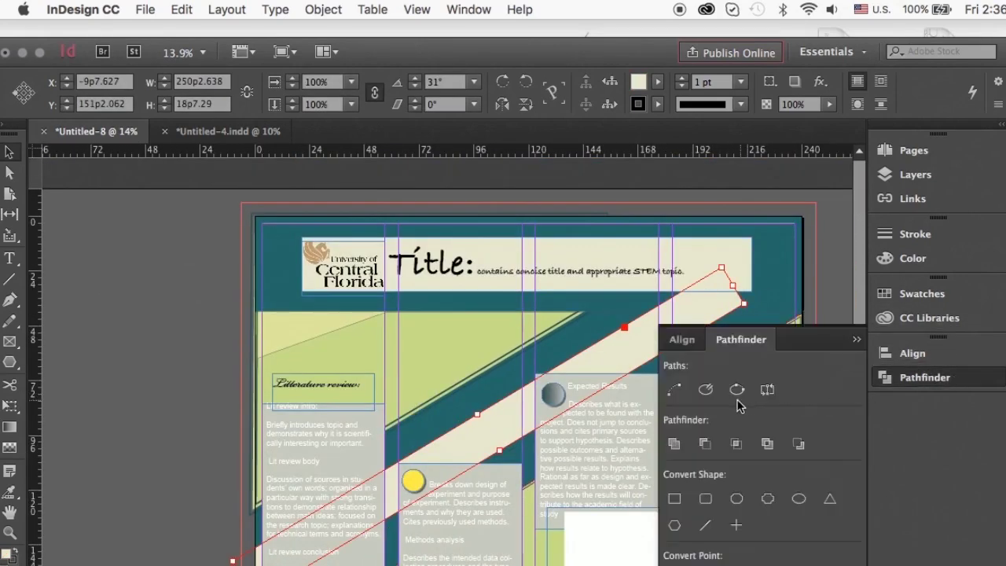
click(930, 379)
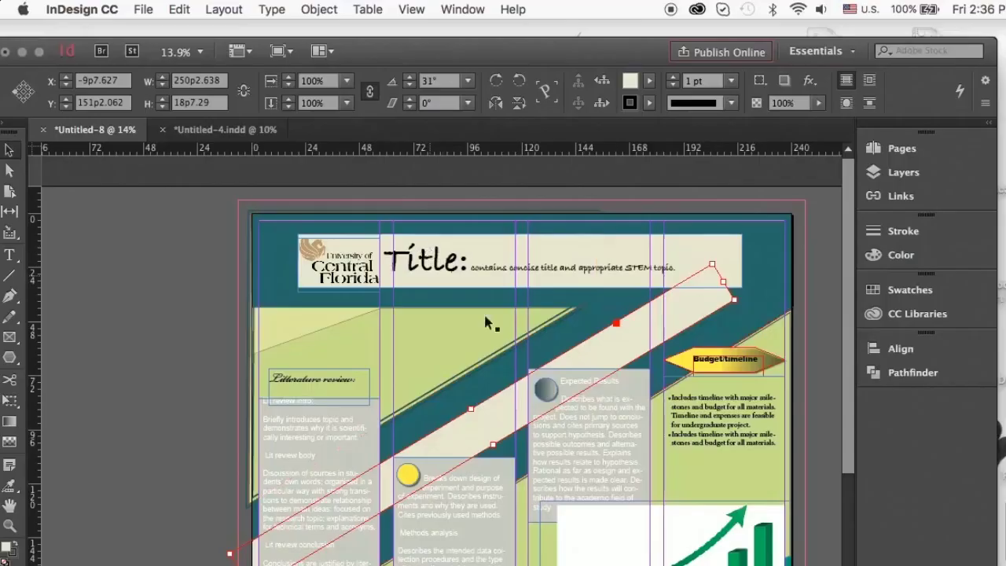
click(9, 381)
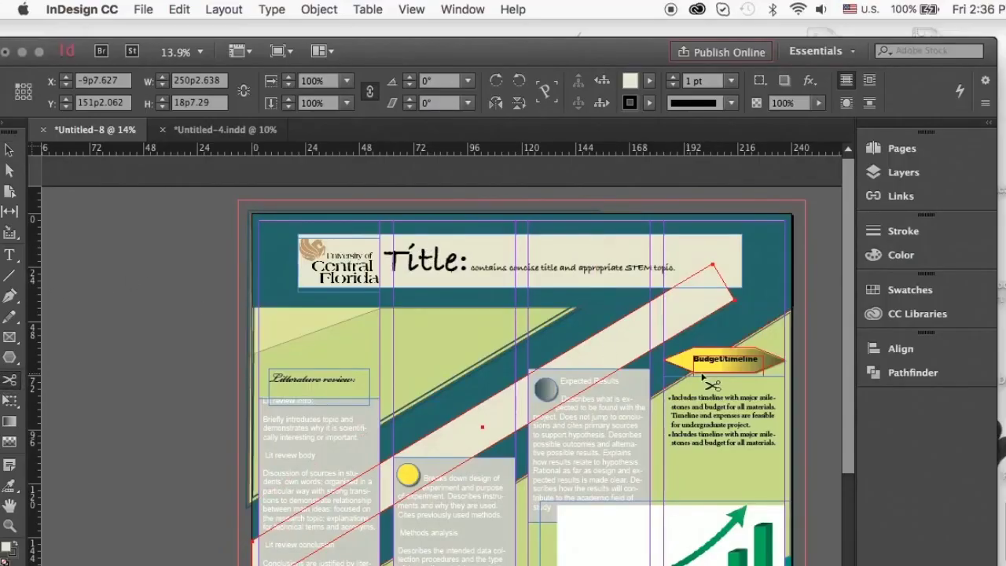
click(719, 311)
click(640, 309)
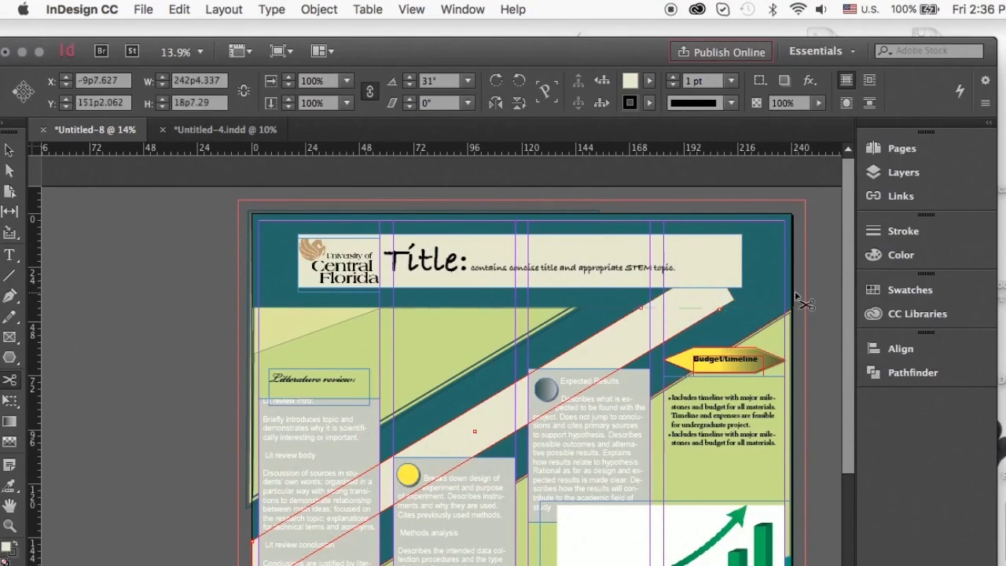
click(10, 151)
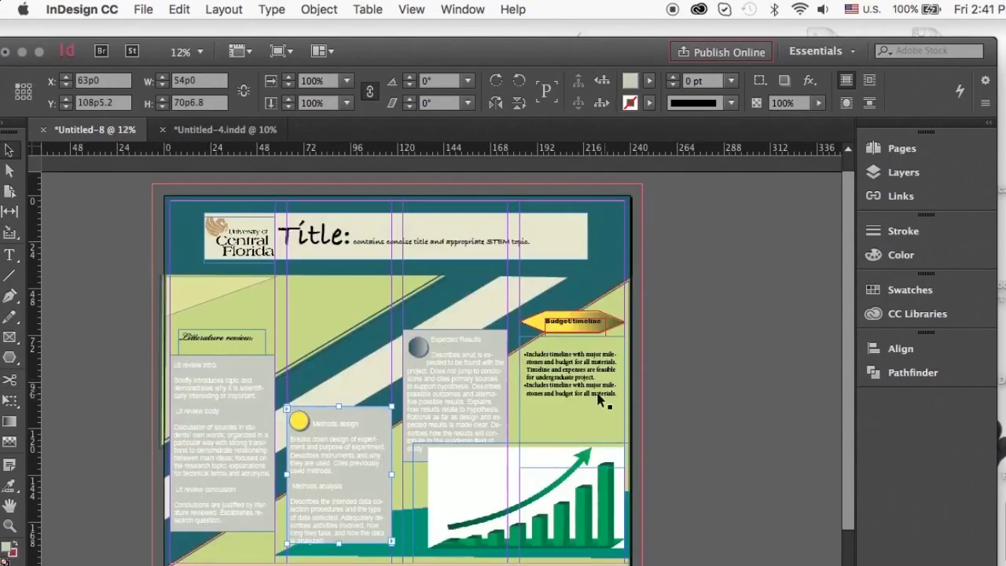
Step: Draw a rectangular frame about 28p8 by 14p7 beside the Litterature review heading and place the L.E.A.R.N. logo image in it
drag(303, 287, 358, 316)
key(super+d)
scroll(412, 314, down, 2)
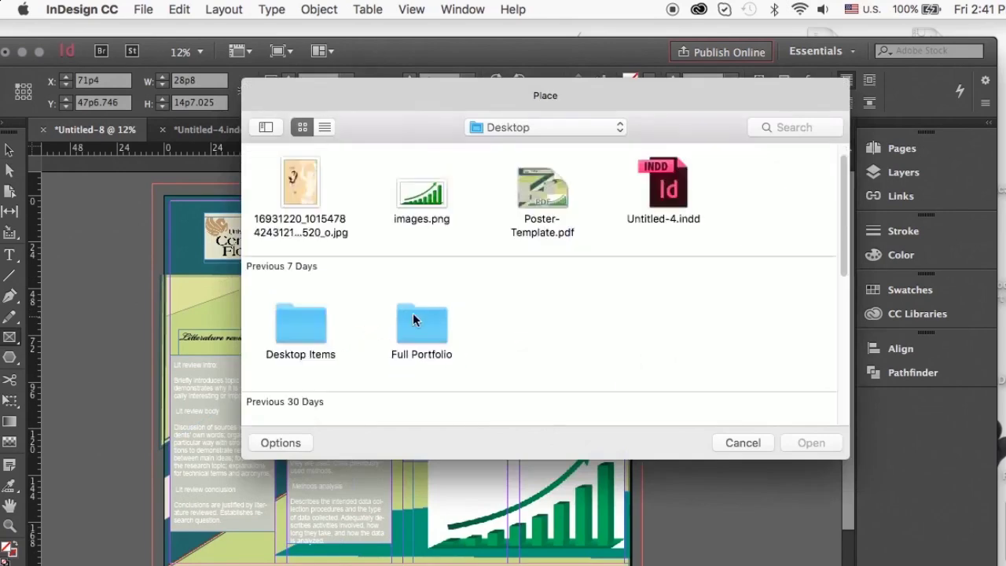
double_click(413, 315)
click(299, 216)
click(812, 443)
Step: Enlarge the L.E.A.R.N. logo's frame to about 60p wide and fill the frame proportionally with the image
drag(304, 316, 243, 346)
double_click(279, 335)
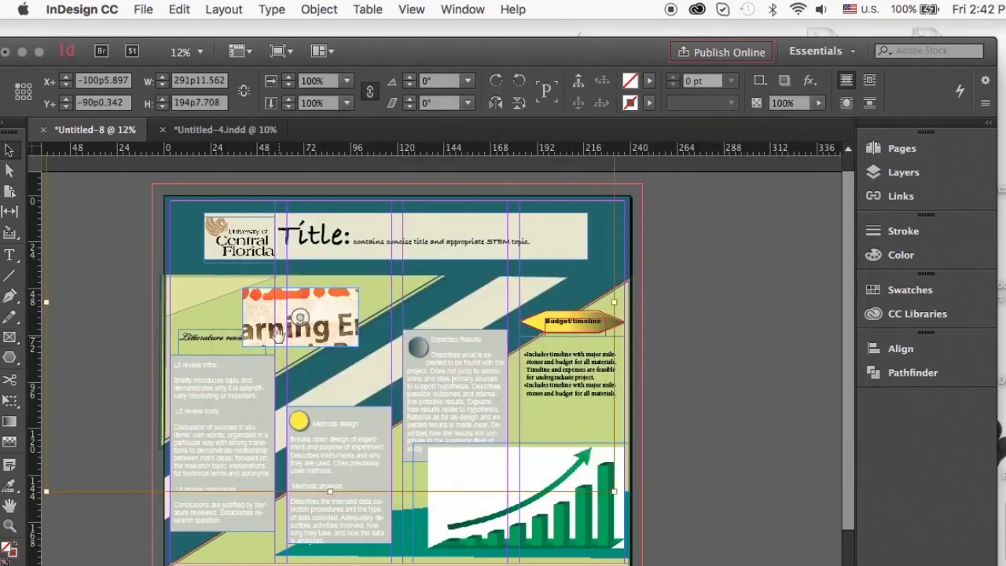
click(318, 8)
click(573, 261)
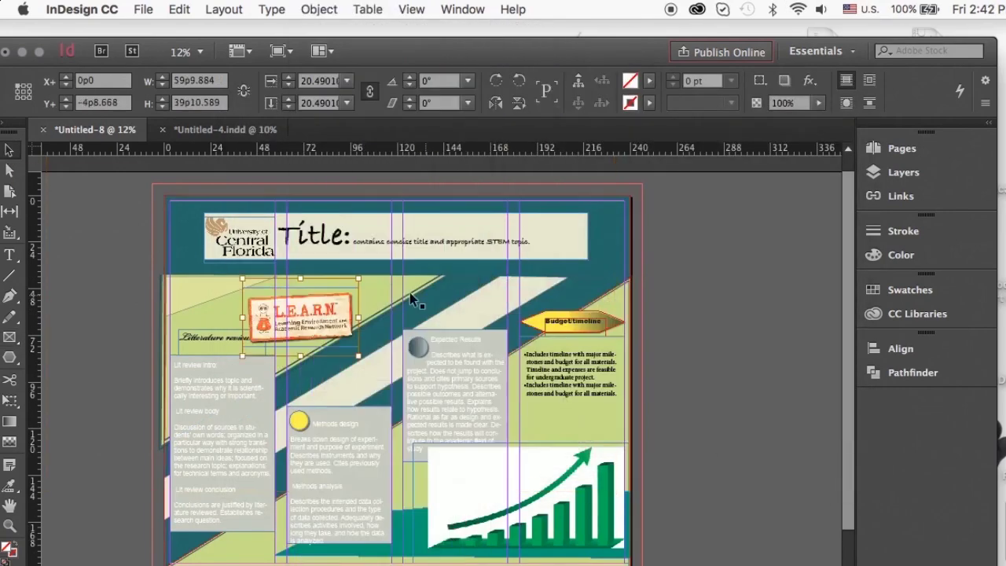
Step: Shrink the L.E.A.R.N. logo to about 12% and tilt it 28° along the green triangle's diagonal edge
drag(360, 278, 332, 268)
drag(313, 330, 333, 318)
drag(351, 278, 295, 279)
scroll(395, 287, up, 5)
drag(255, 383, 386, 358)
double_click(257, 353)
drag(210, 287, 210, 269)
double_click(285, 338)
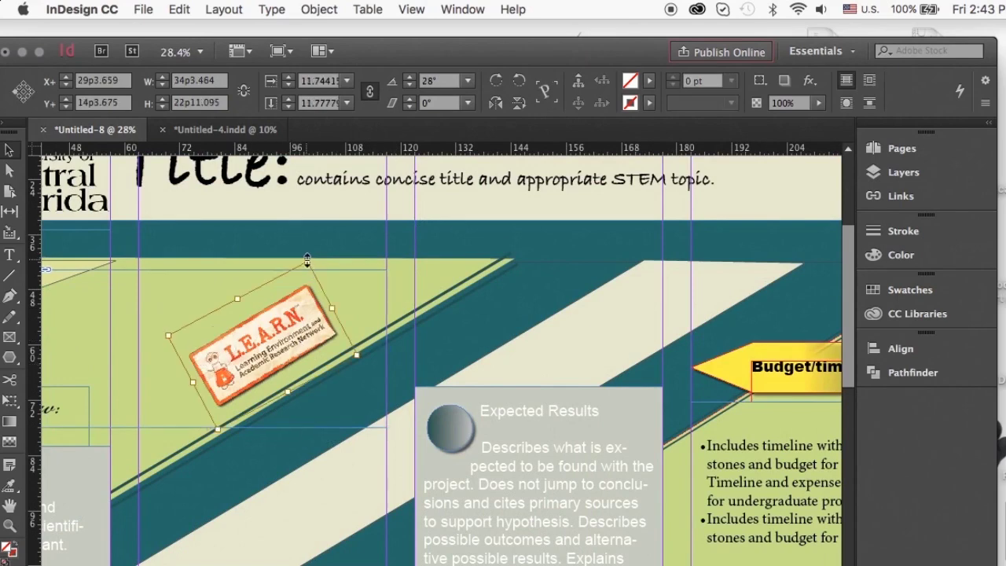
drag(307, 263, 303, 270)
Step: Move the pale yellow triangle slightly right and down so it sits inside the green triangle's border
click(377, 297)
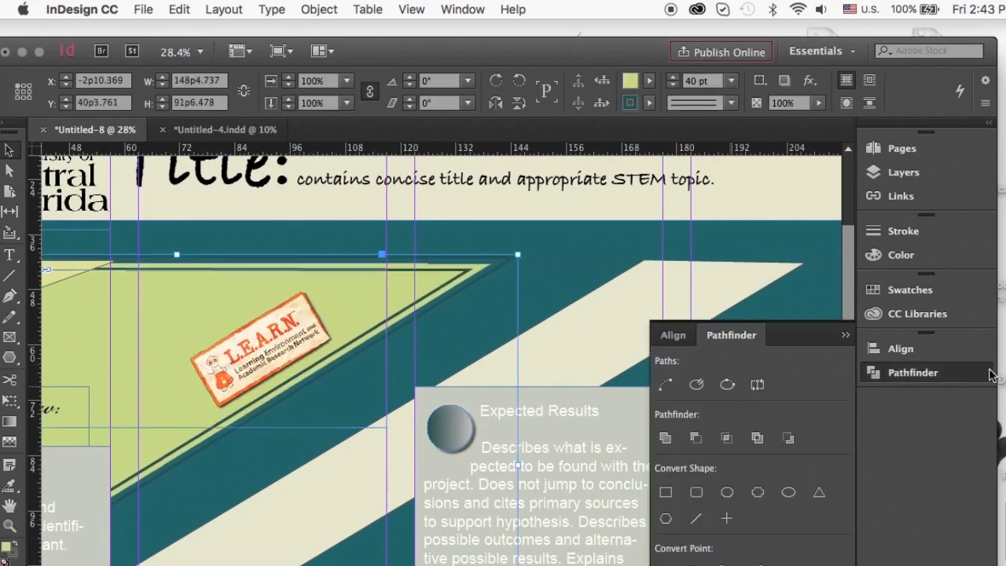
scroll(605, 297, down, 2)
drag(208, 302, 215, 306)
key(super+shift+a)
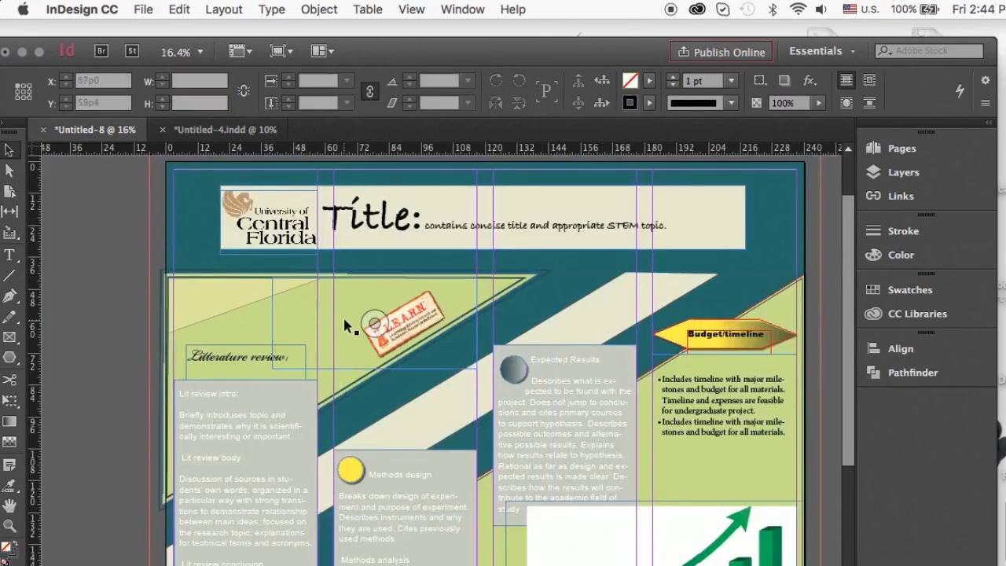
Step: Add the line "Research Objective: Your research objective" below the title box and set its font to Gloucester MT Extra Condensed
key(t)
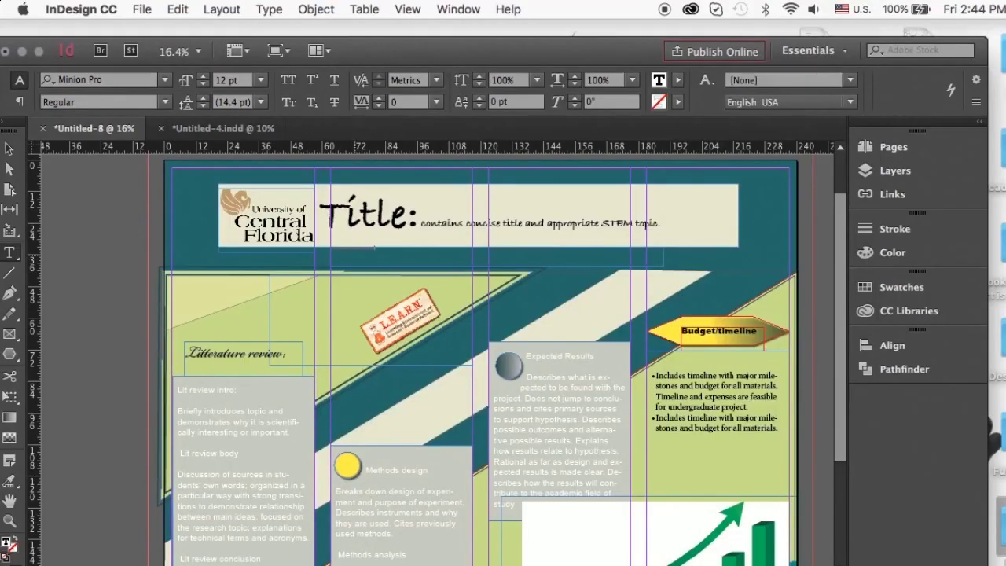
scroll(355, 256, up, 5)
drag(452, 223, 248, 220)
click(165, 80)
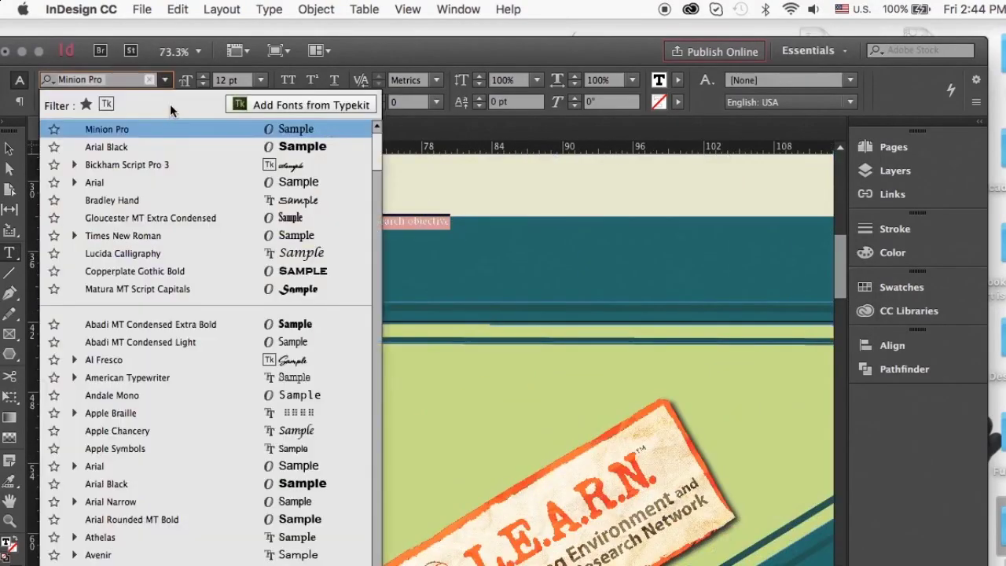
text(g)
click(157, 564)
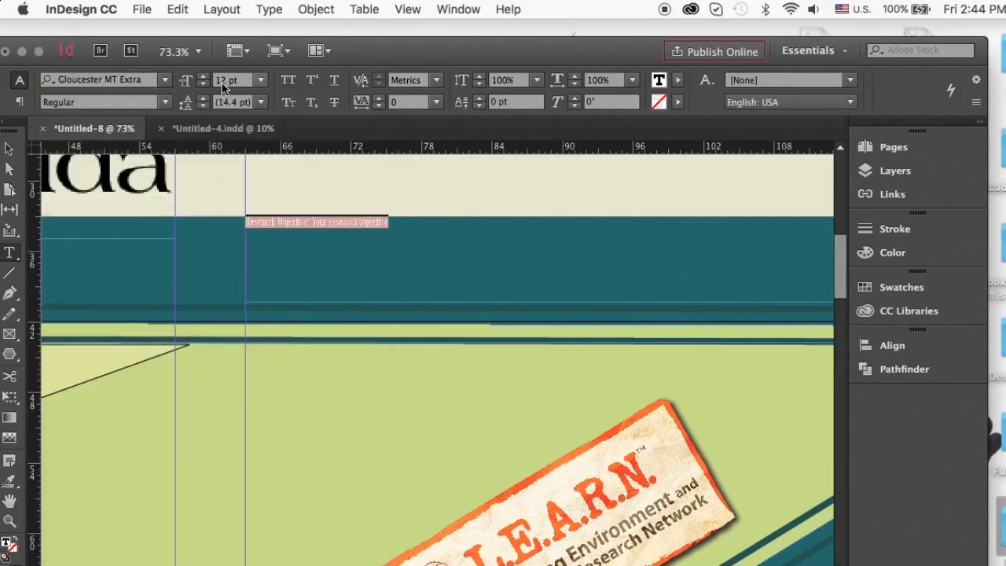
Step: Set the research objective text to 40 pt in the [Paper] color
click(901, 287)
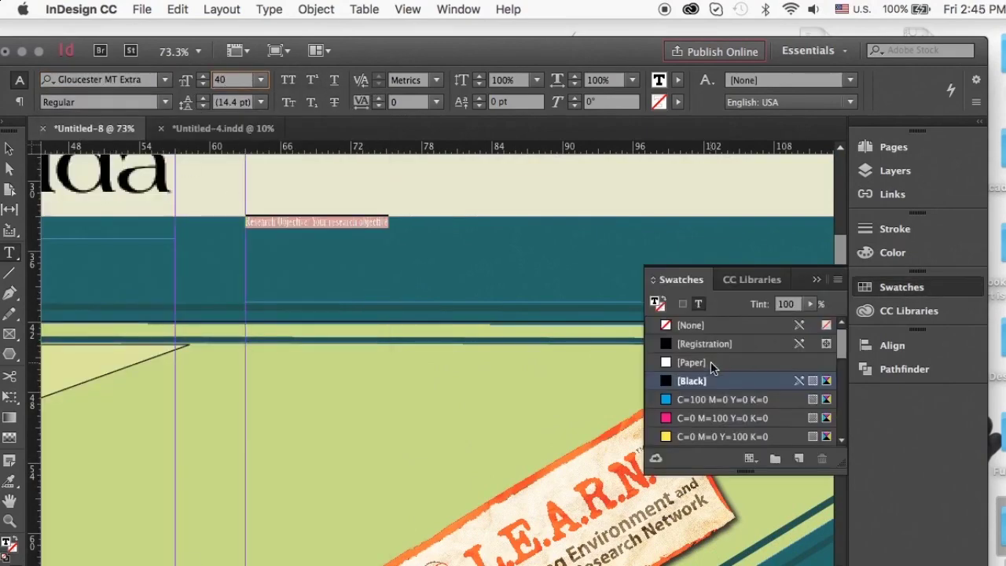
click(691, 363)
key(super+0)
click(901, 286)
Step: Narrow the research objective frame to 114p at the third column's edge and center its text
scroll(630, 340, down, 3)
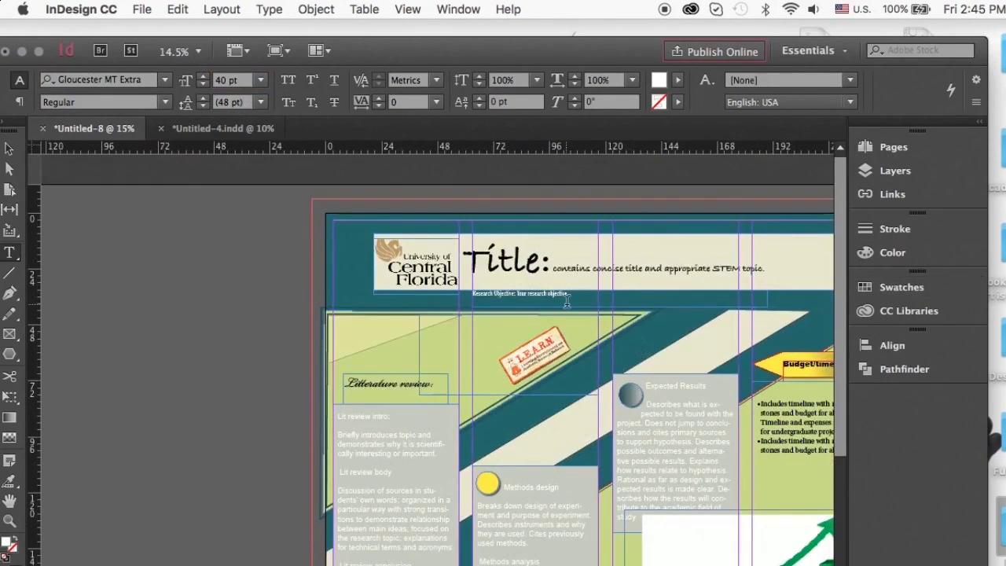
click(8, 149)
drag(766, 297, 741, 298)
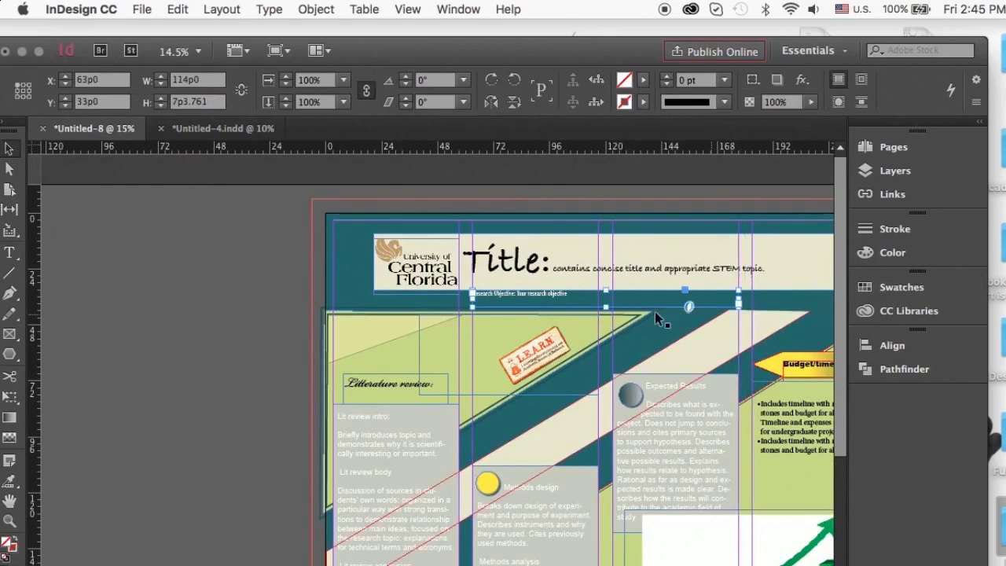
click(10, 252)
click(19, 102)
click(70, 100)
click(7, 149)
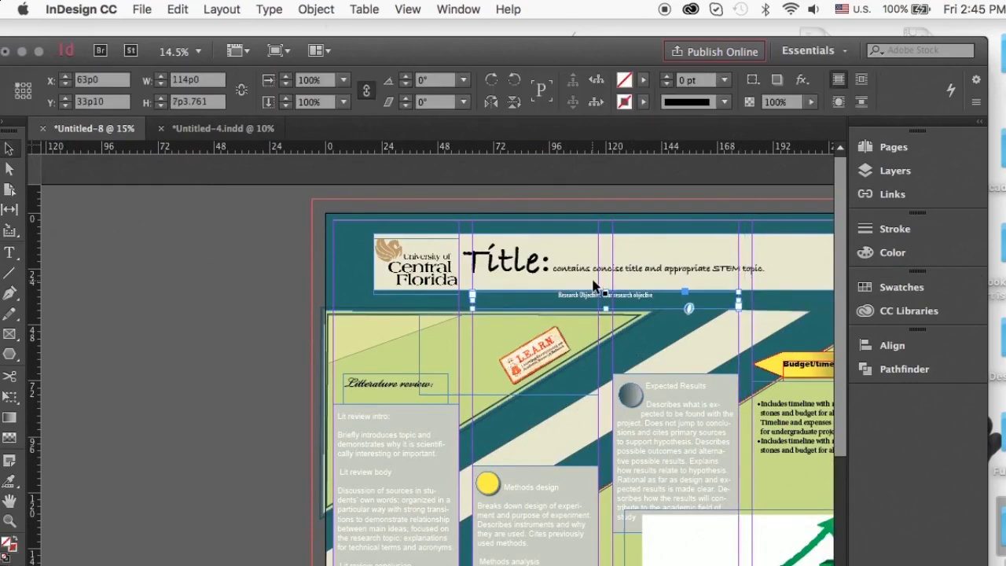
Step: Nudge the research objective frame down, away from the title box
key(shift+Down)
key(shift+Down)
key(shift+Down)
Step: Apply a drop shadow to the cream title box
click(628, 256)
right_click(629, 256)
mouse_move(741, 433)
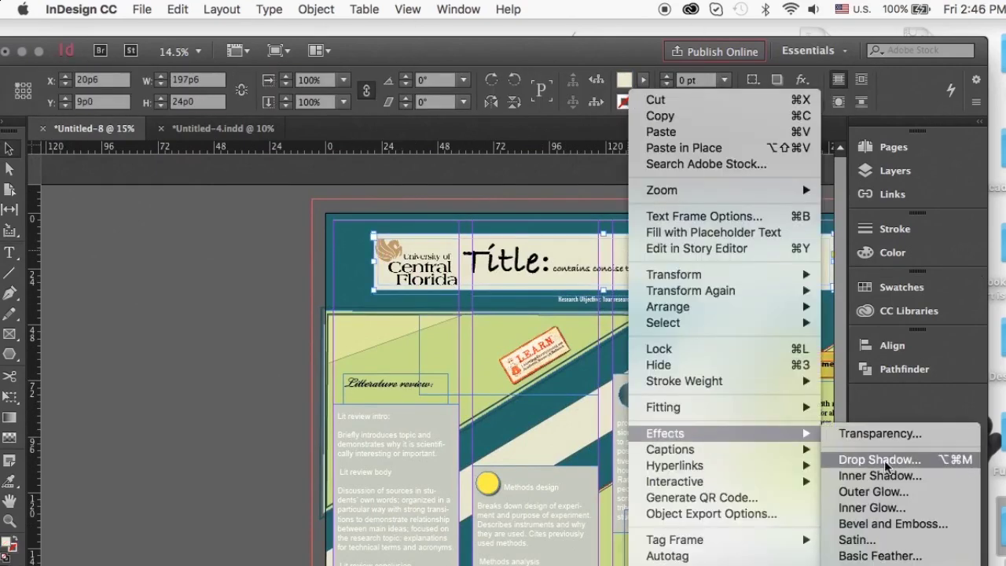
click(883, 456)
click(382, 204)
click(427, 364)
click(723, 265)
click(274, 363)
click(522, 470)
click(527, 292)
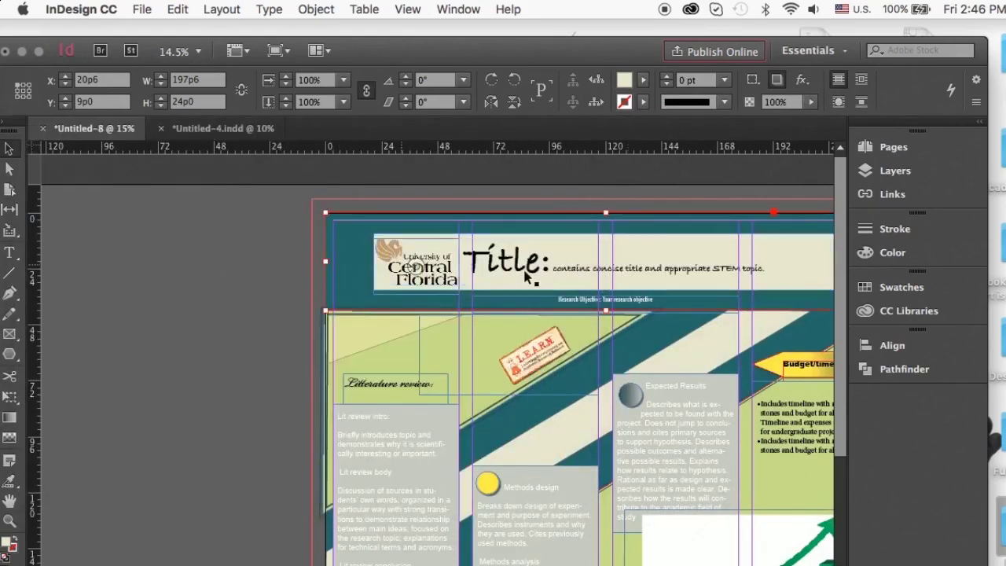
Step: Show the whole poster in Preview screen mode
scroll(509, 353, down, 3)
scroll(644, 475, down, 3)
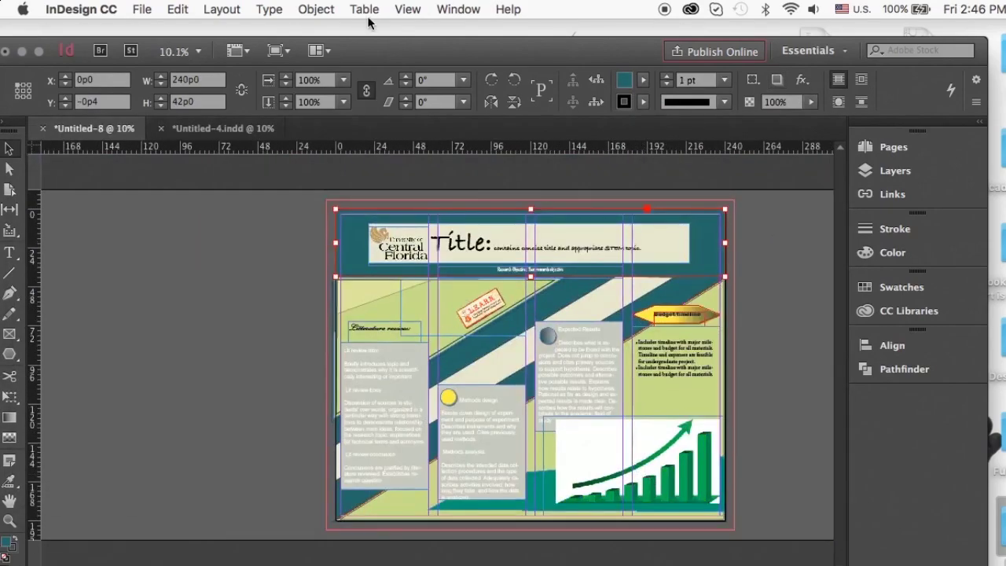
click(408, 8)
mouse_move(550, 257)
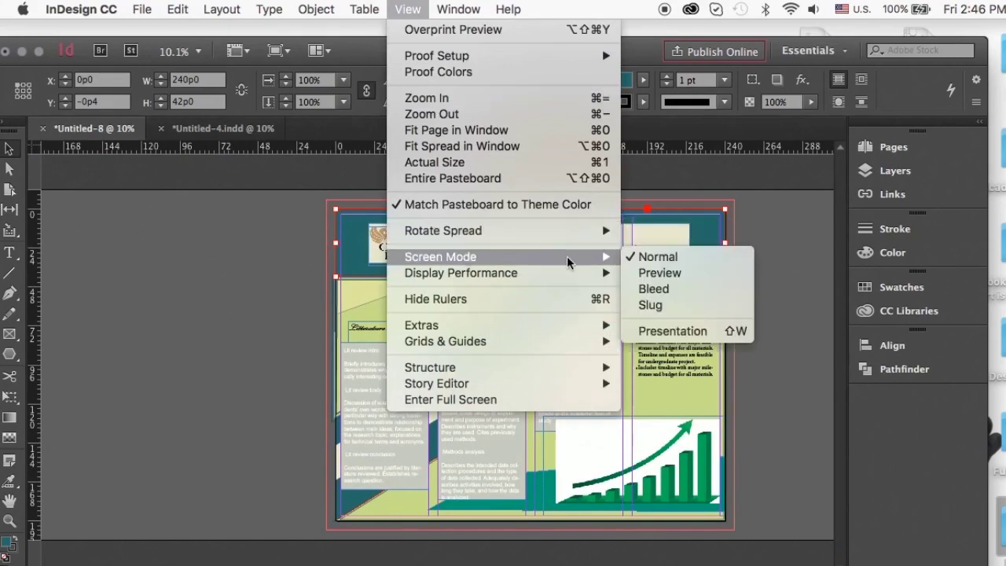
click(659, 273)
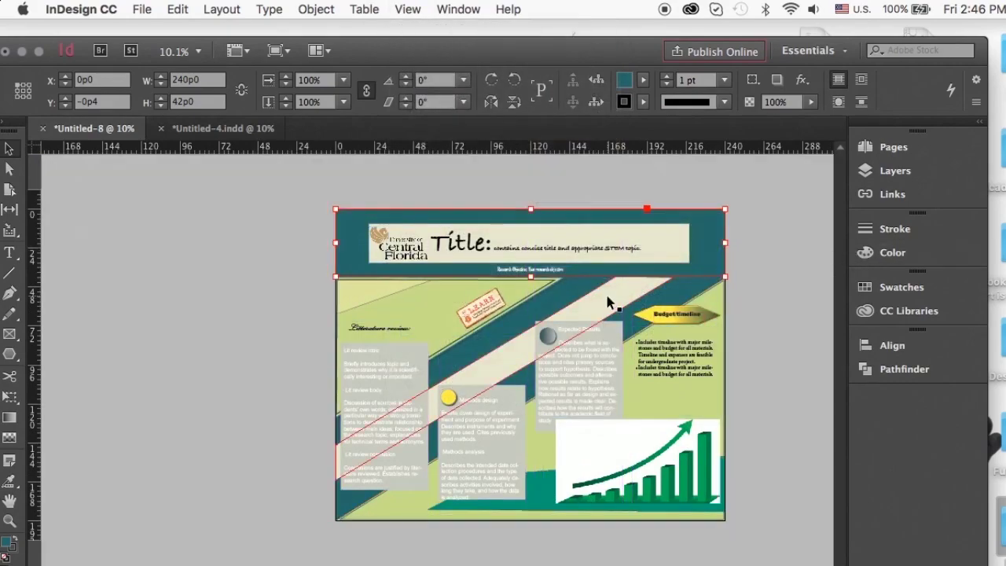
Step: Examine the poster's header, logos, column texts, Budget/timeline section and chart in Preview mode
scroll(607, 297, up, 5)
scroll(606, 297, up, 3)
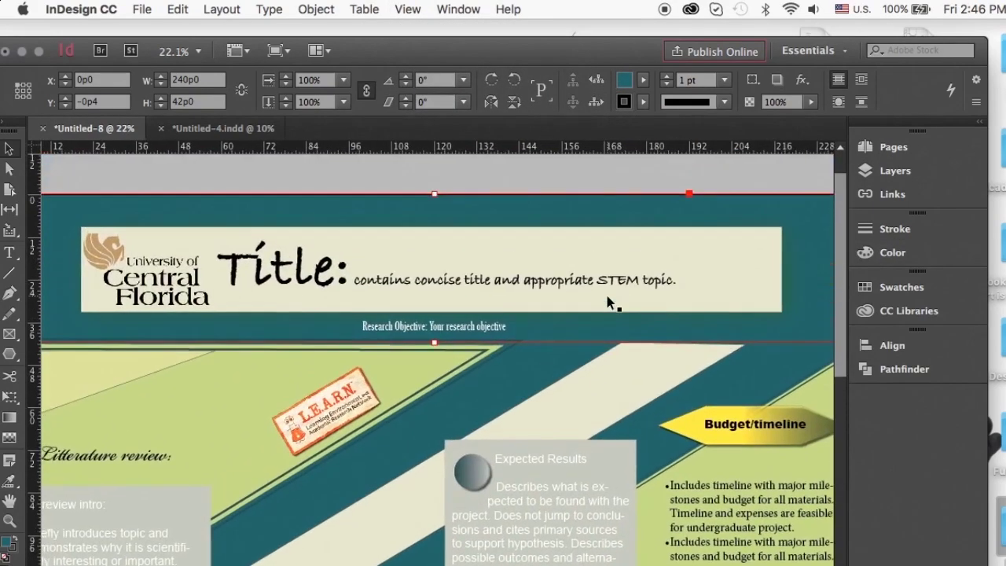
scroll(607, 297, left, 2)
click(650, 181)
scroll(650, 181, left, 2)
scroll(650, 181, down, 2)
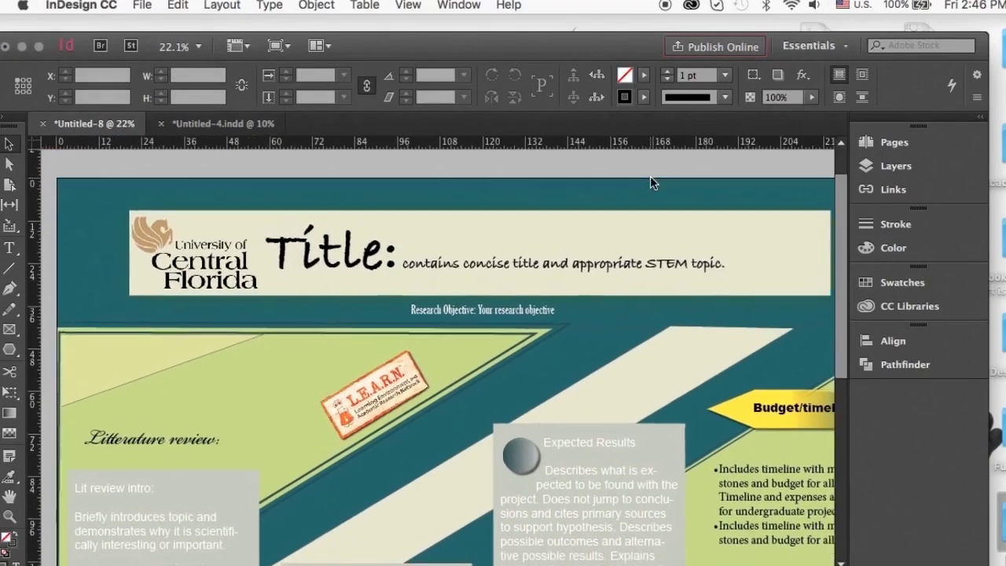
scroll(649, 179, down, 3)
scroll(650, 179, right, 2)
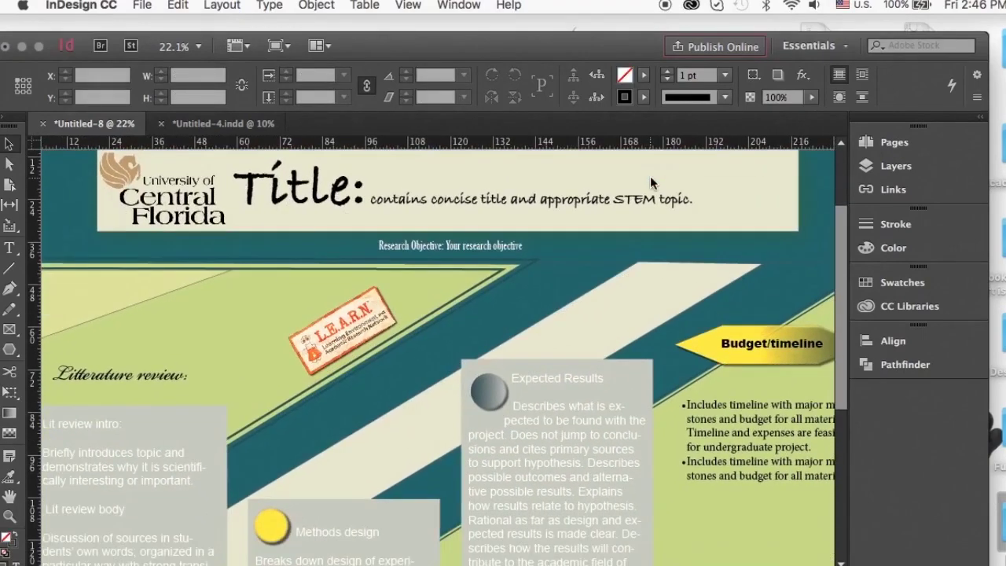
scroll(651, 179, down, 8)
scroll(651, 180, left, 1)
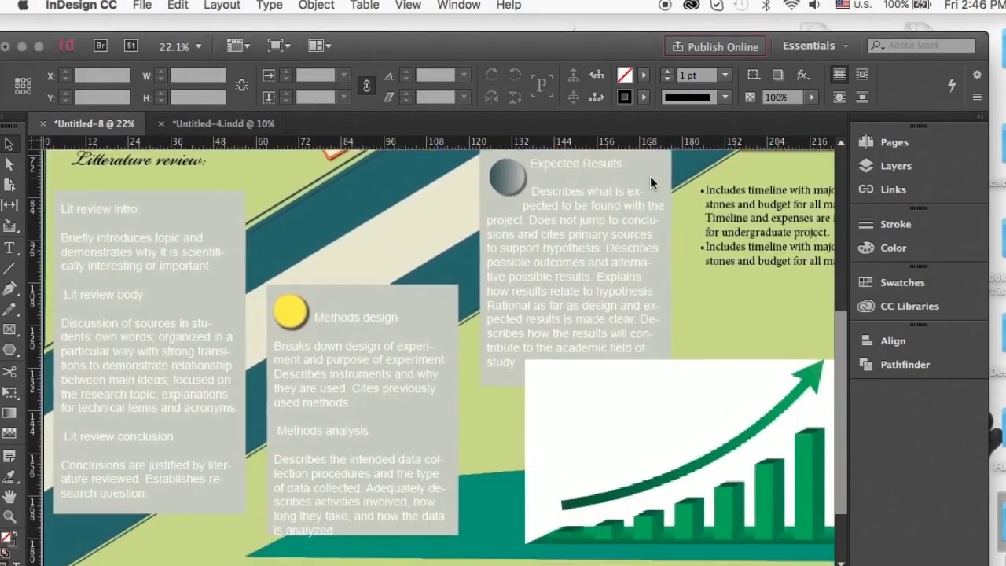
scroll(650, 176, right, 4)
scroll(649, 176, up, 2)
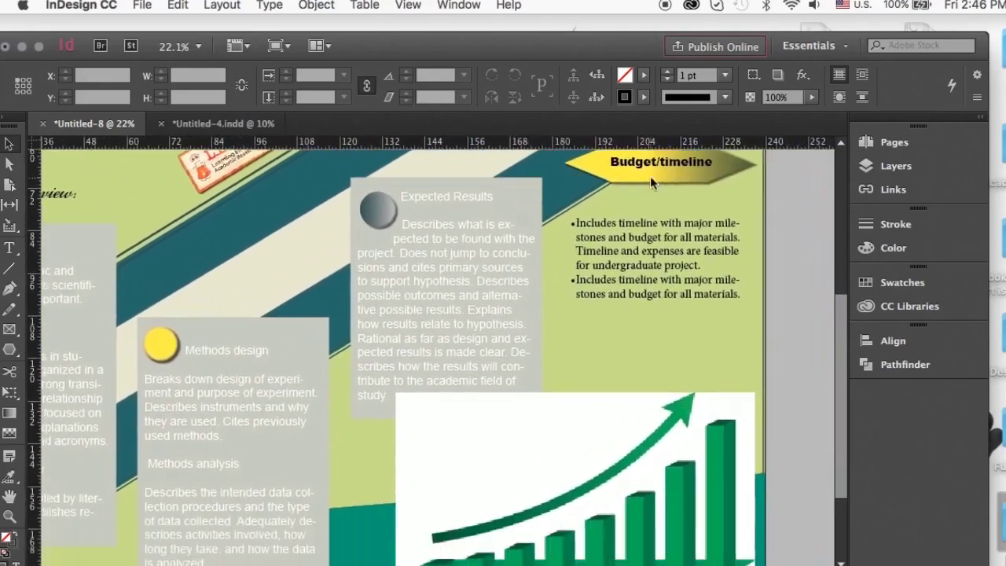
scroll(649, 176, down, 4)
scroll(650, 176, left, 5)
scroll(650, 176, up, 5)
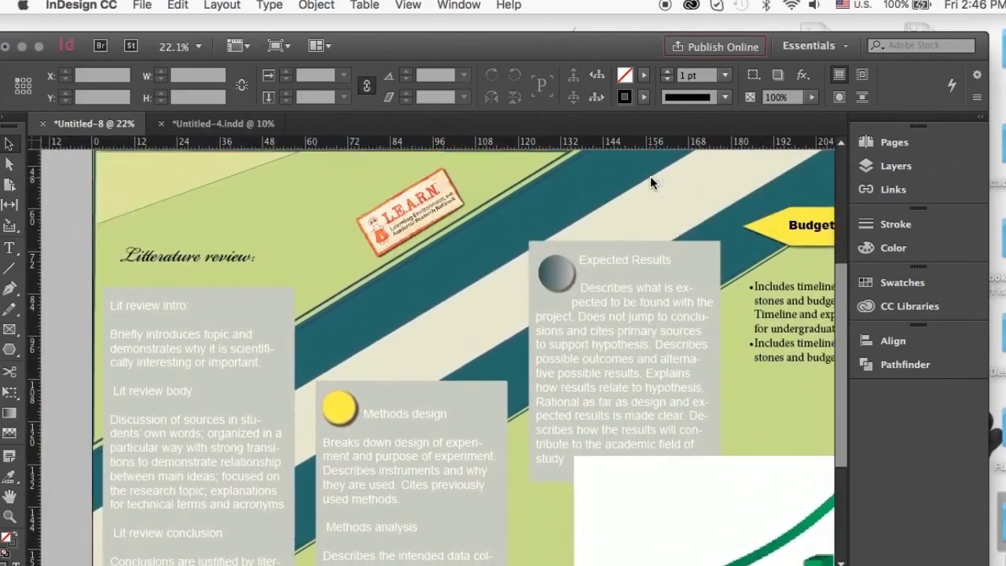
scroll(650, 176, down, 3)
scroll(647, 177, up, 2)
scroll(647, 177, right, 2)
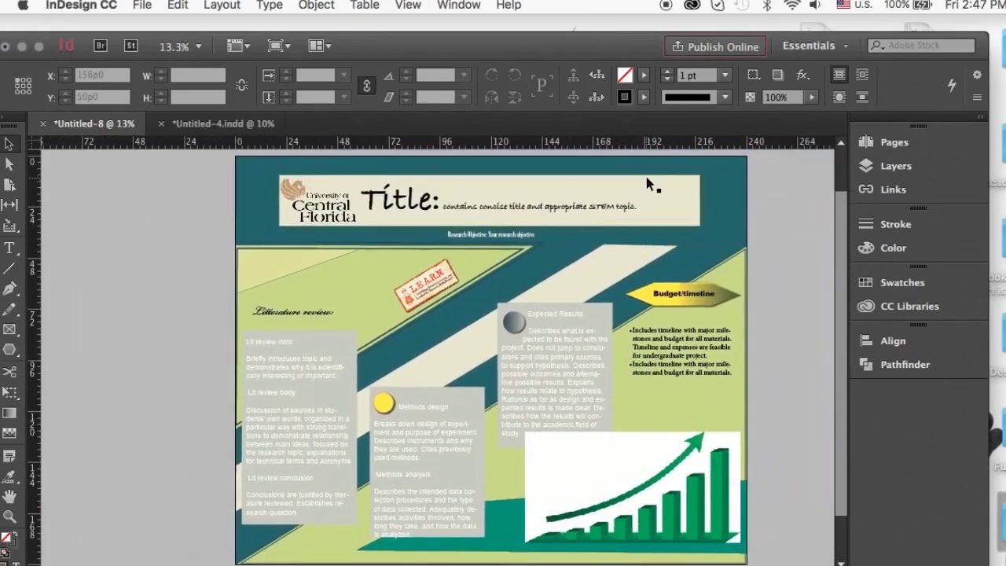